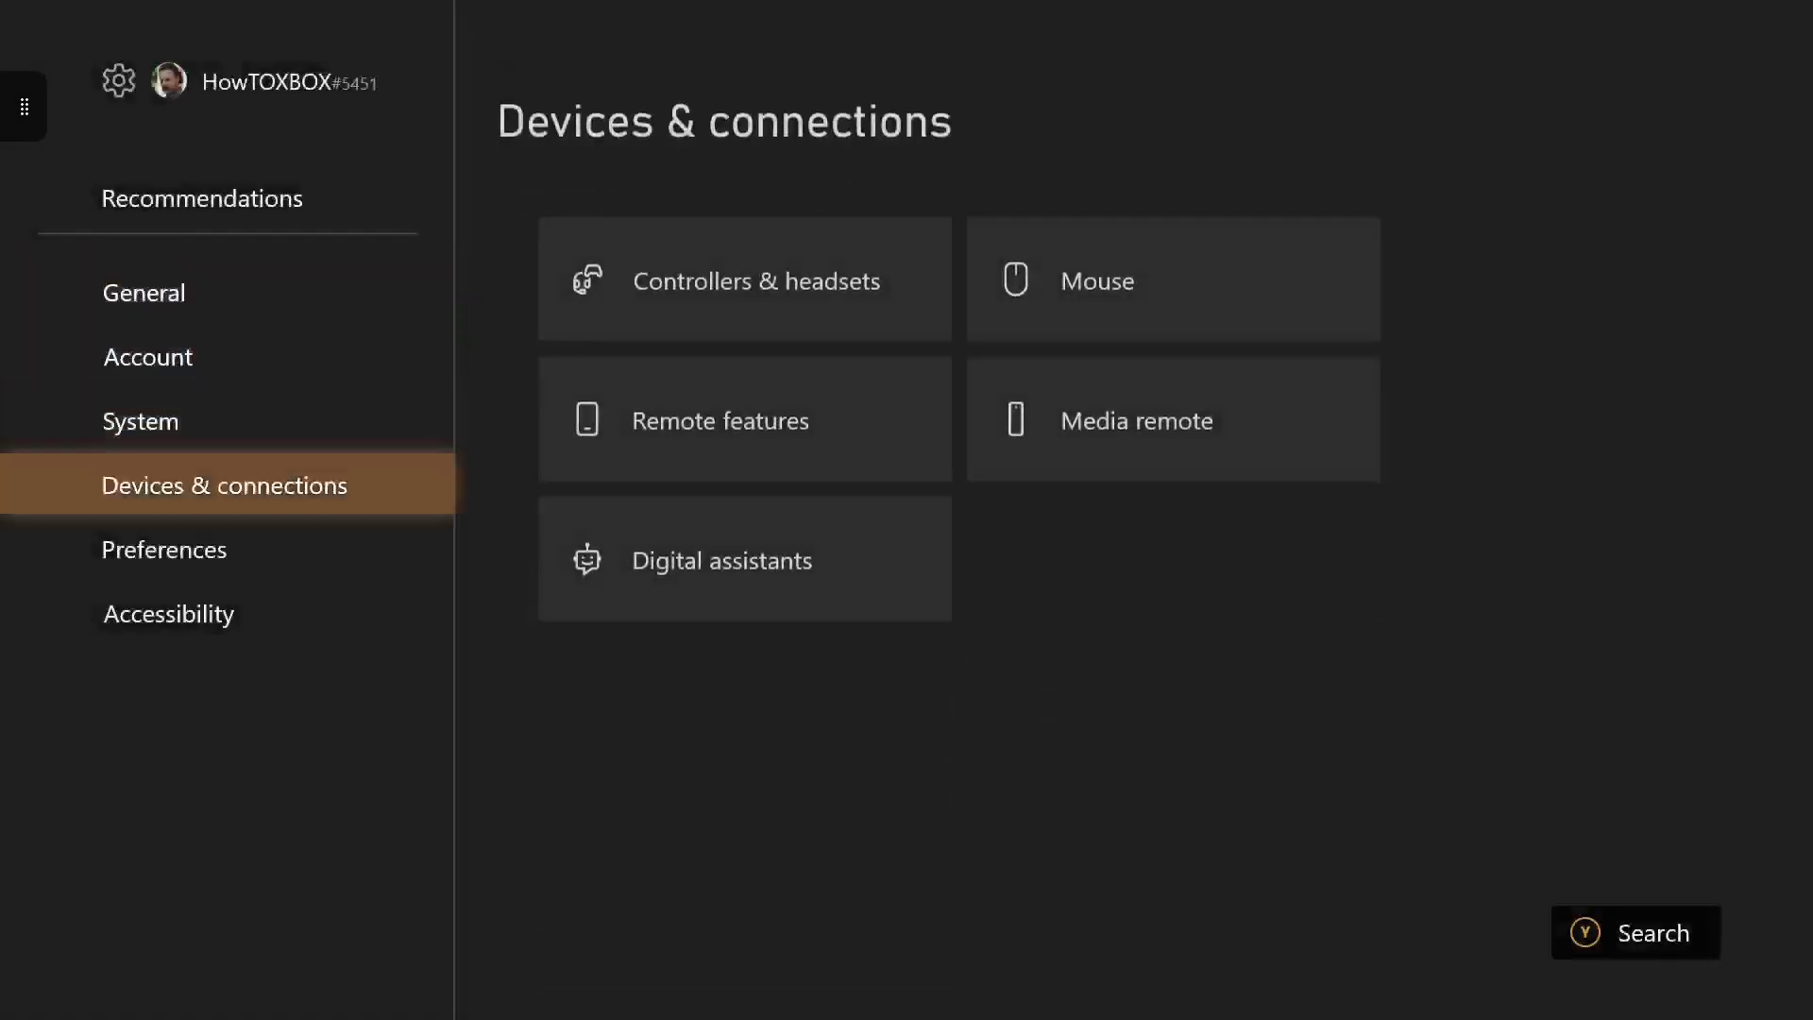
- Open the Captioning settings in the Accessibility section of the console settings
key(Right)
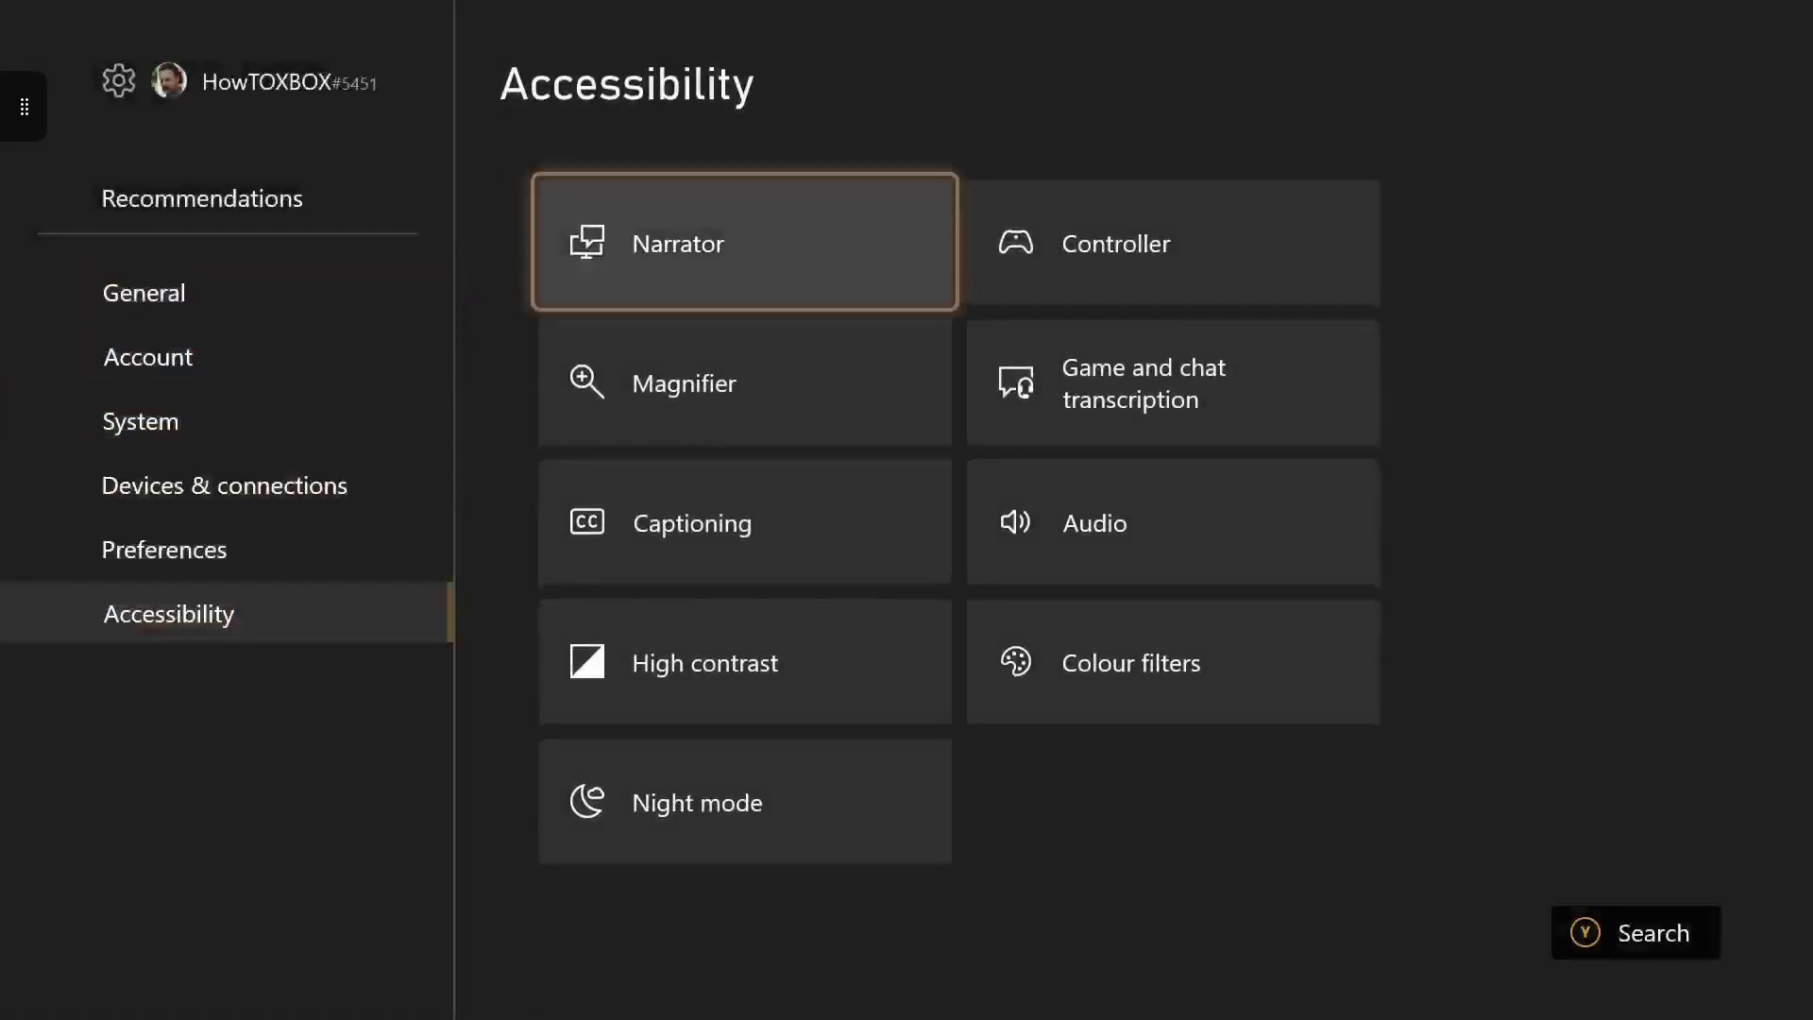
key(Down)
key(Down)
key(Return)
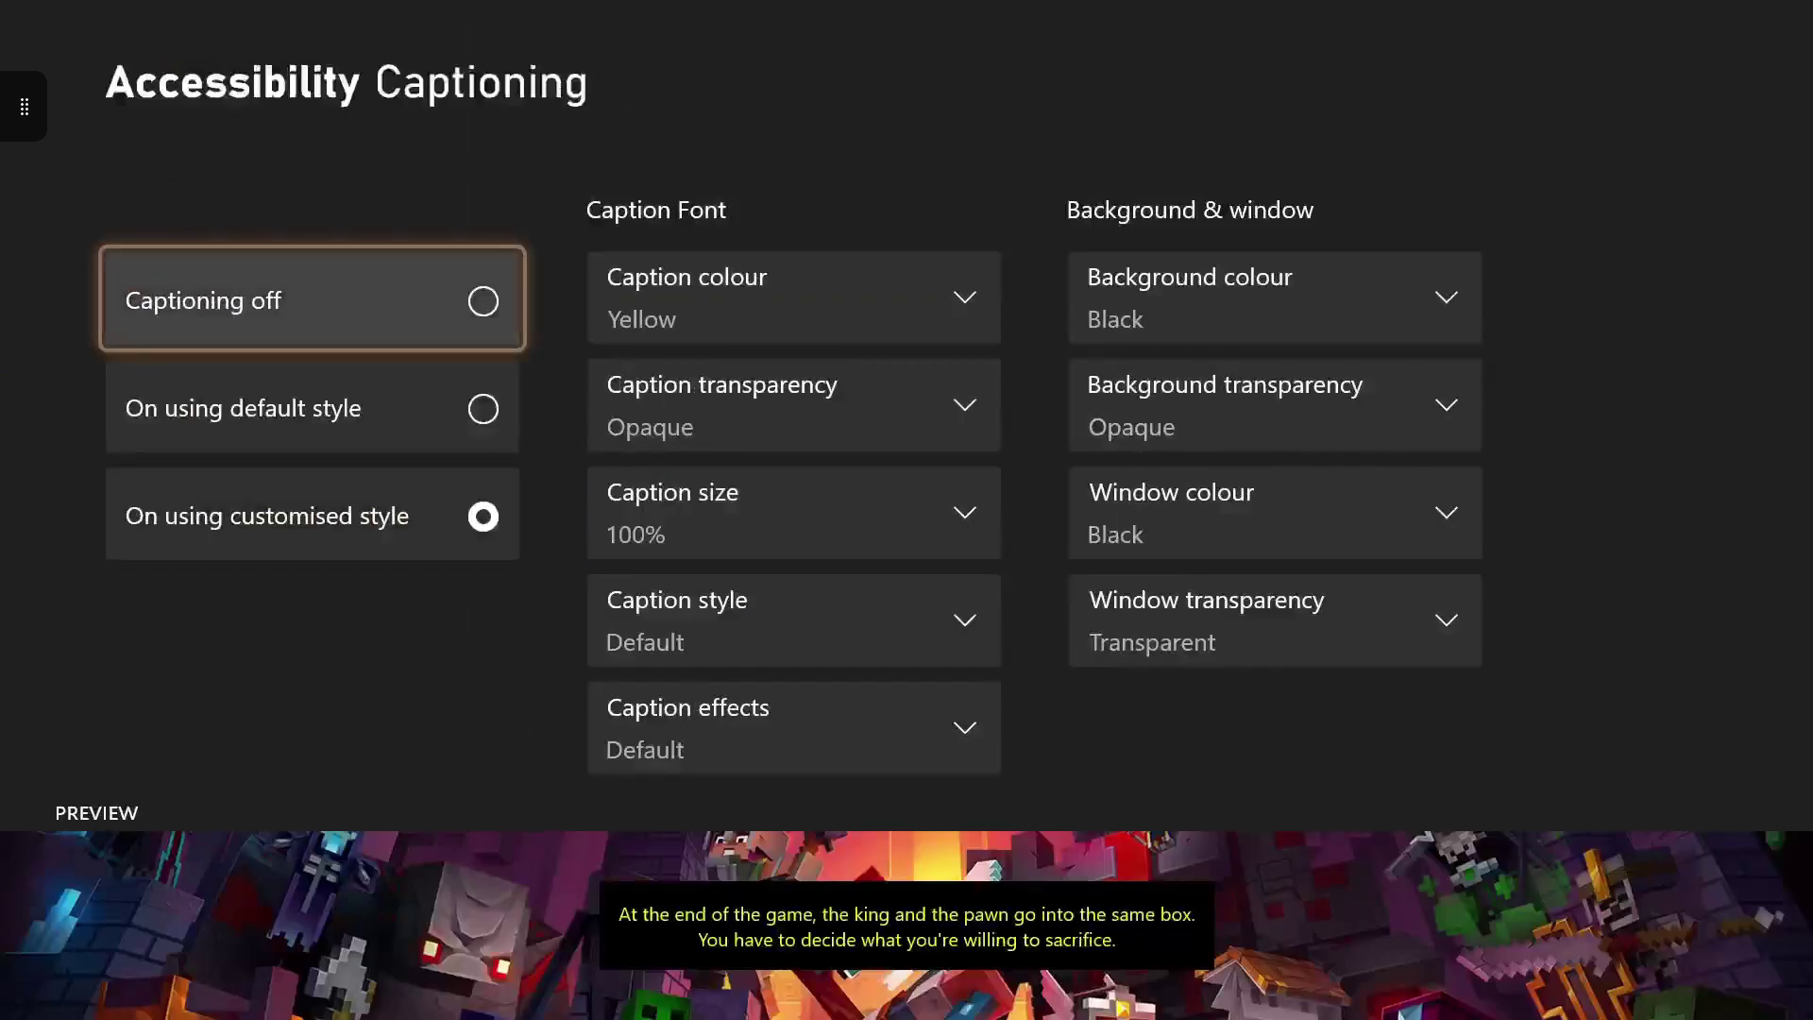
- Turn closed captioning off by choosing the Captioning off option
key(Down)
key(Down)
key(Up)
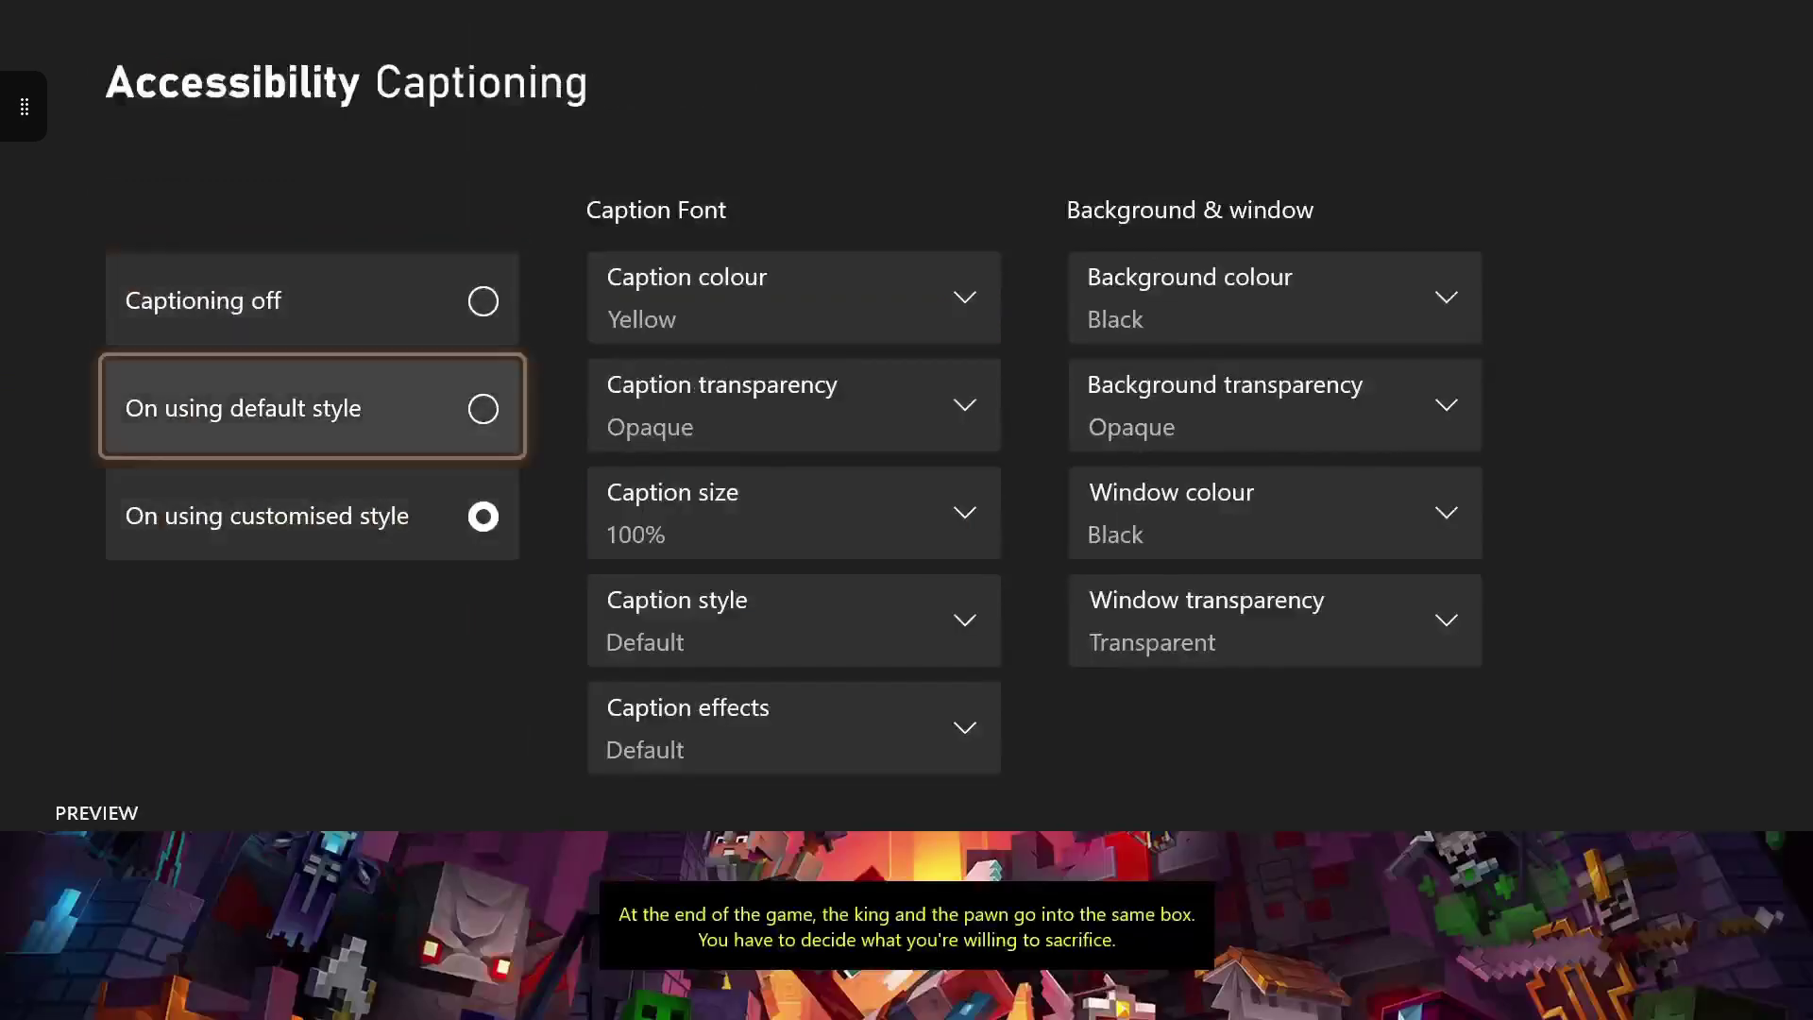
key(Up)
key(Return)
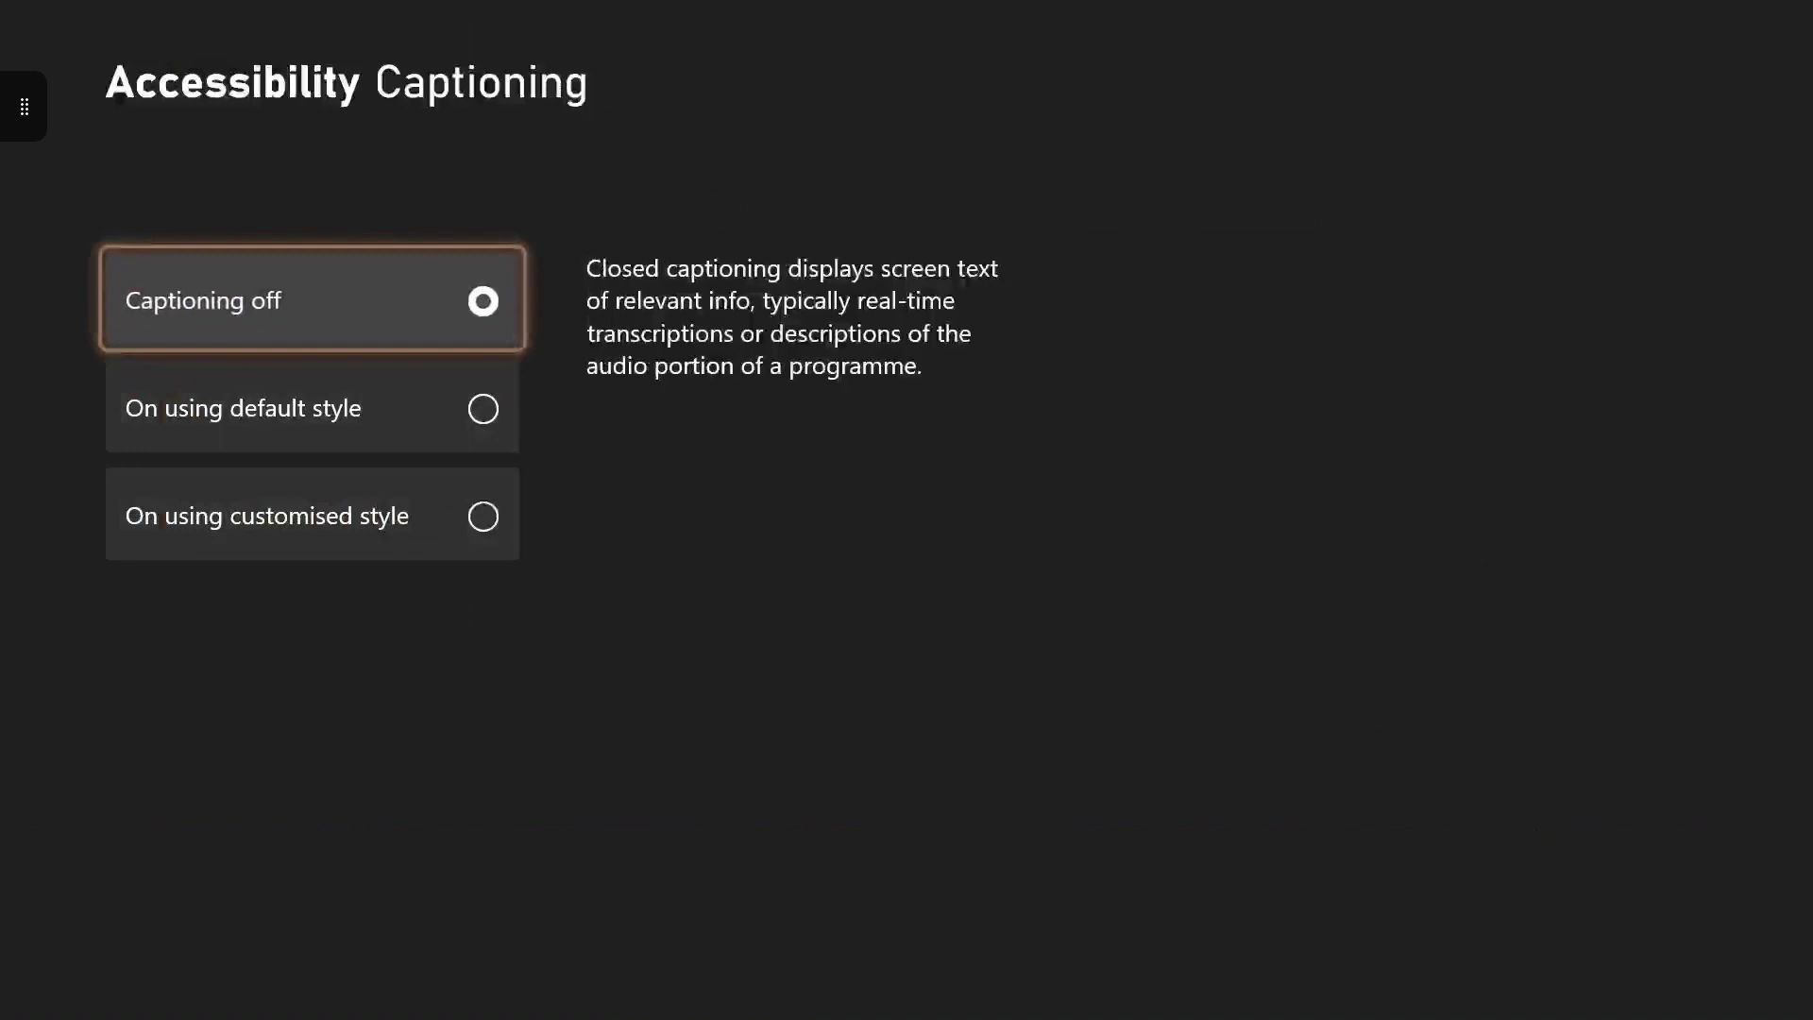
- Turn captioning on using the default style and switch it to the customised style
key(Down)
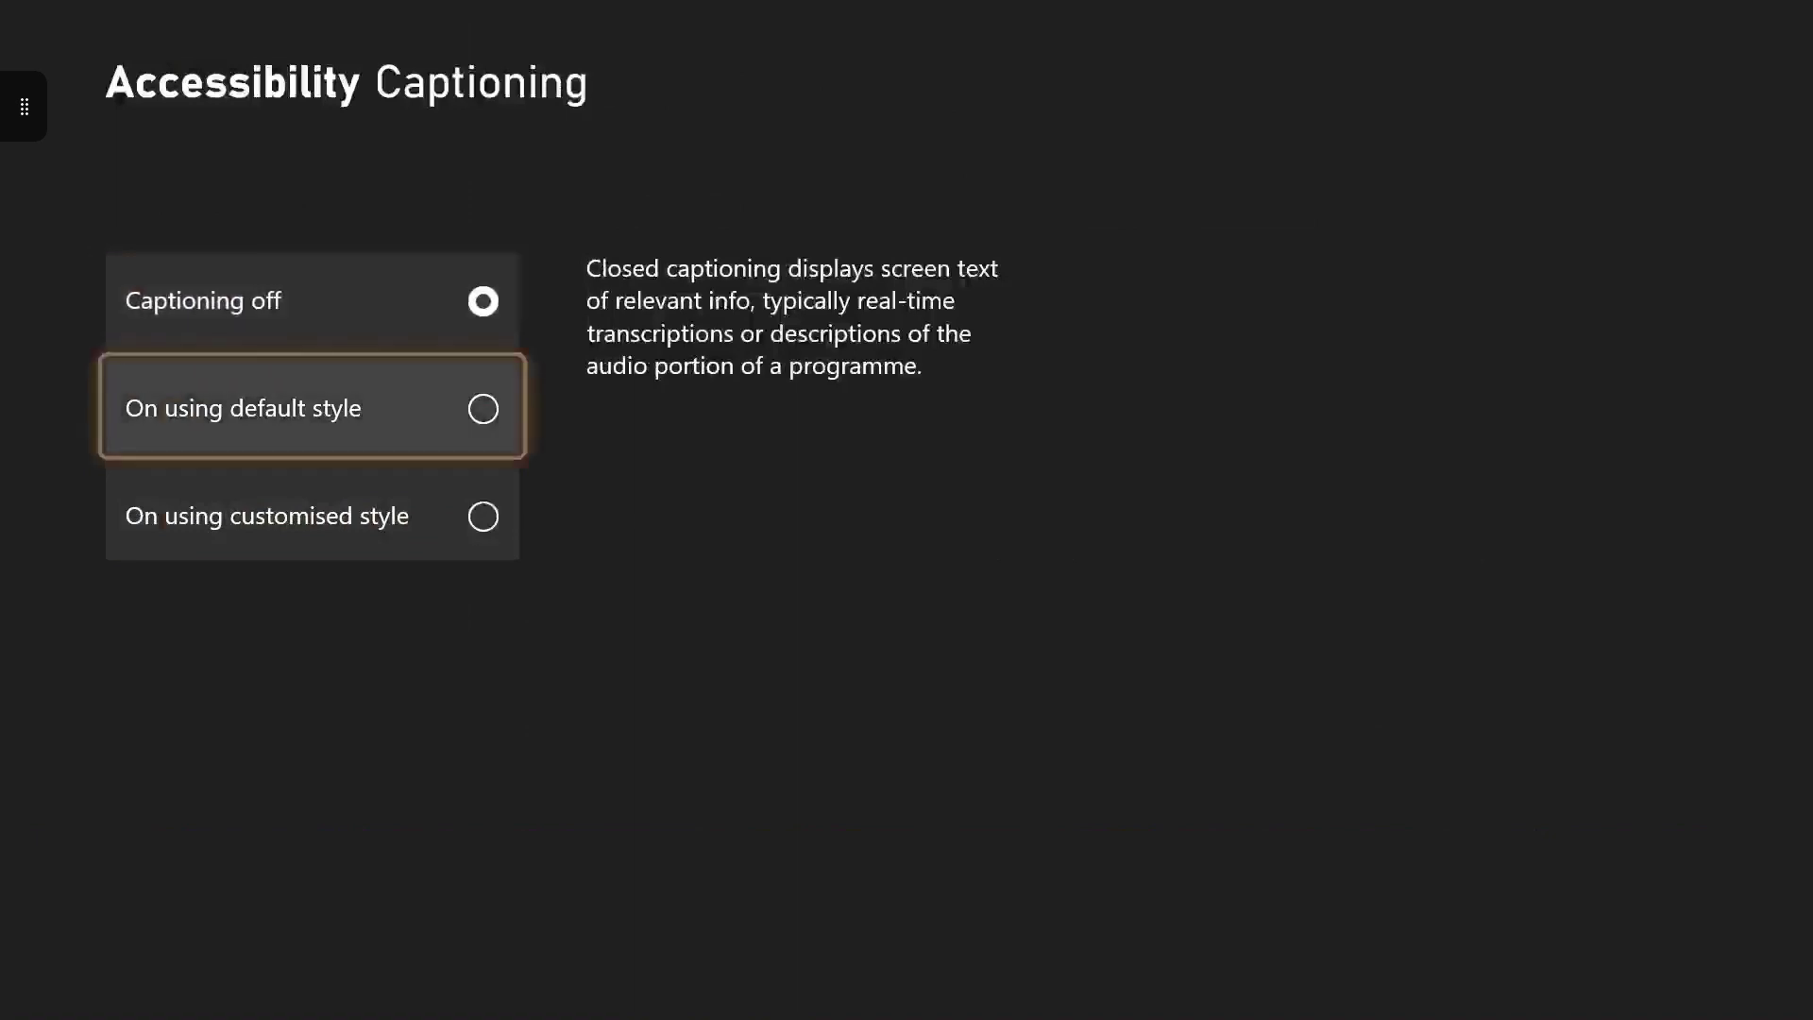
key(Return)
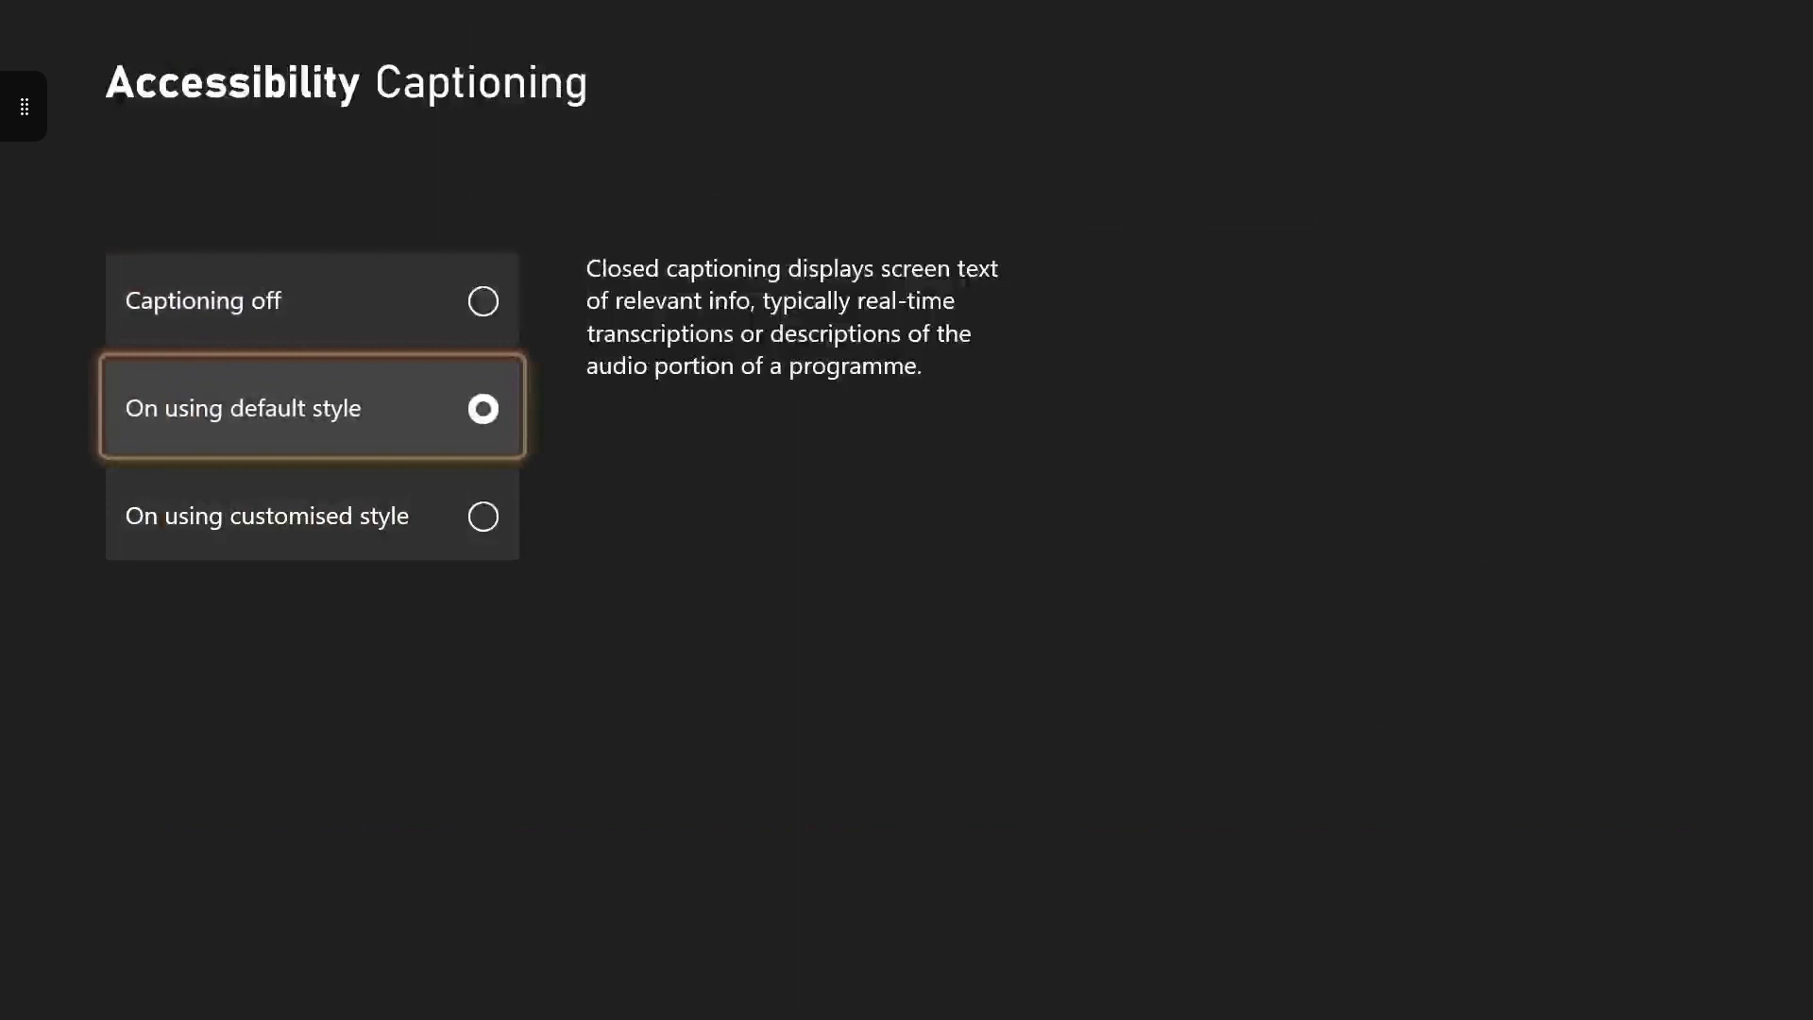
key(Down)
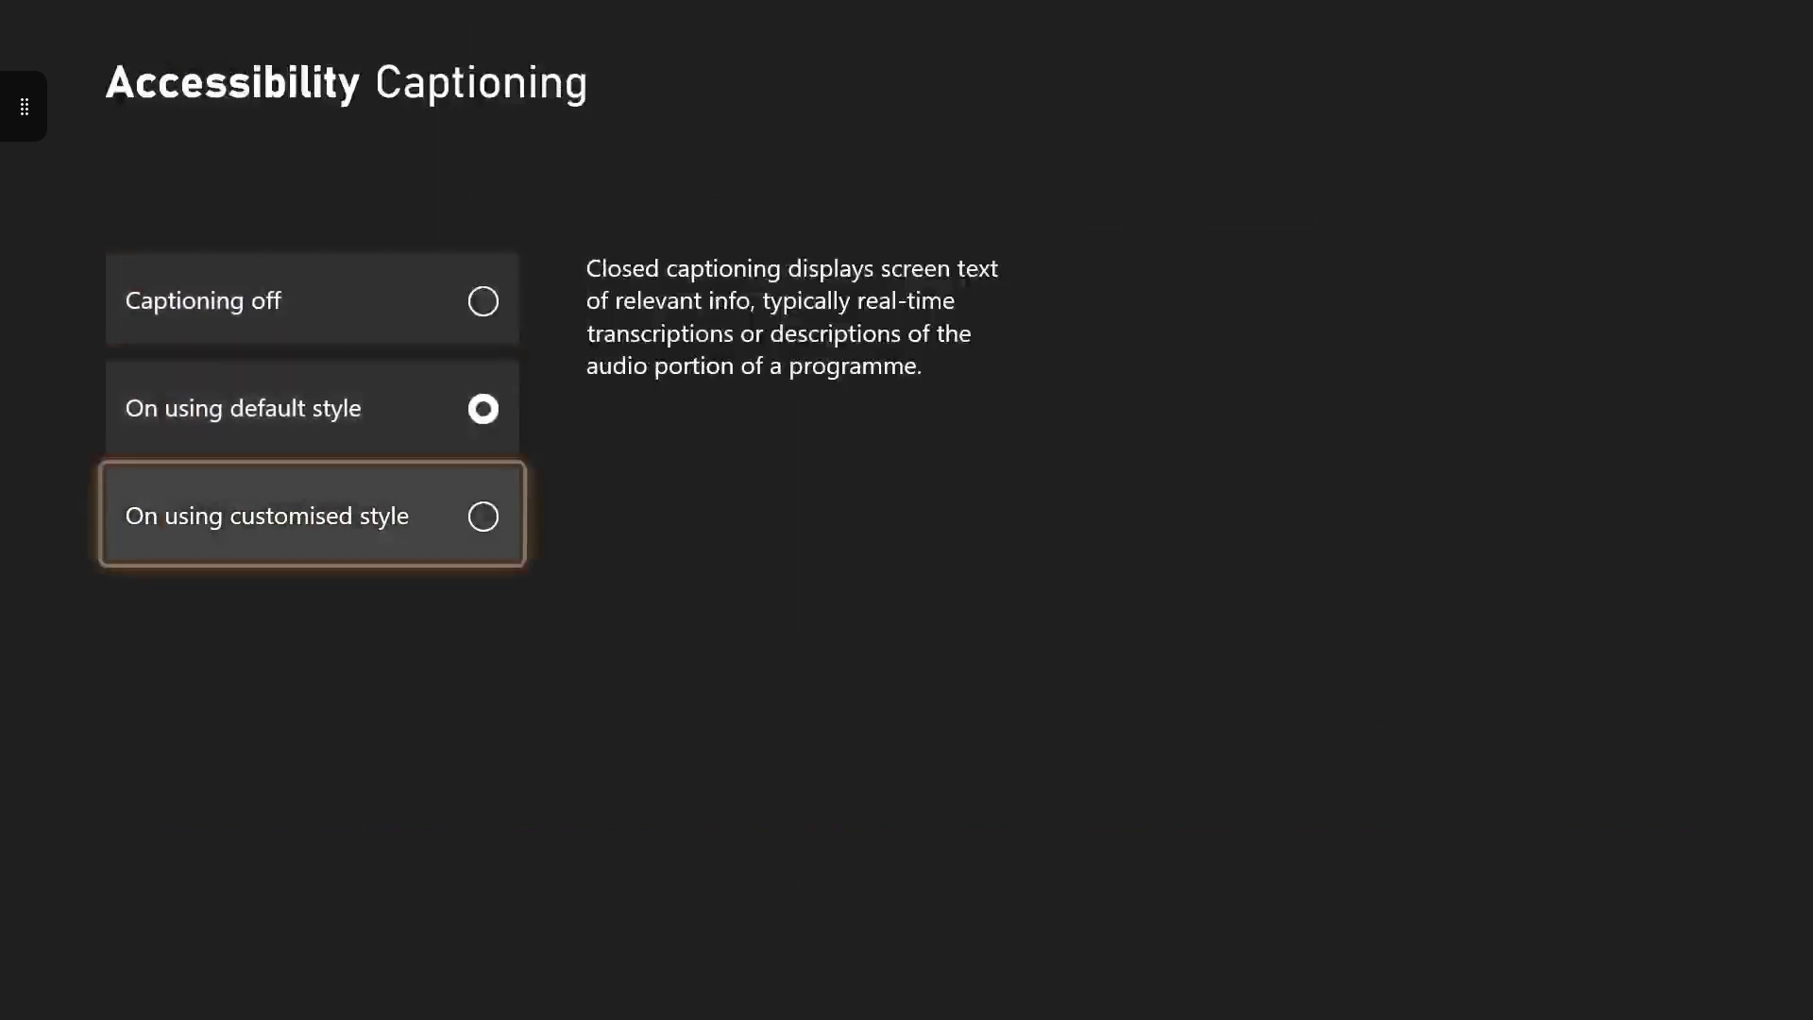
key(Return)
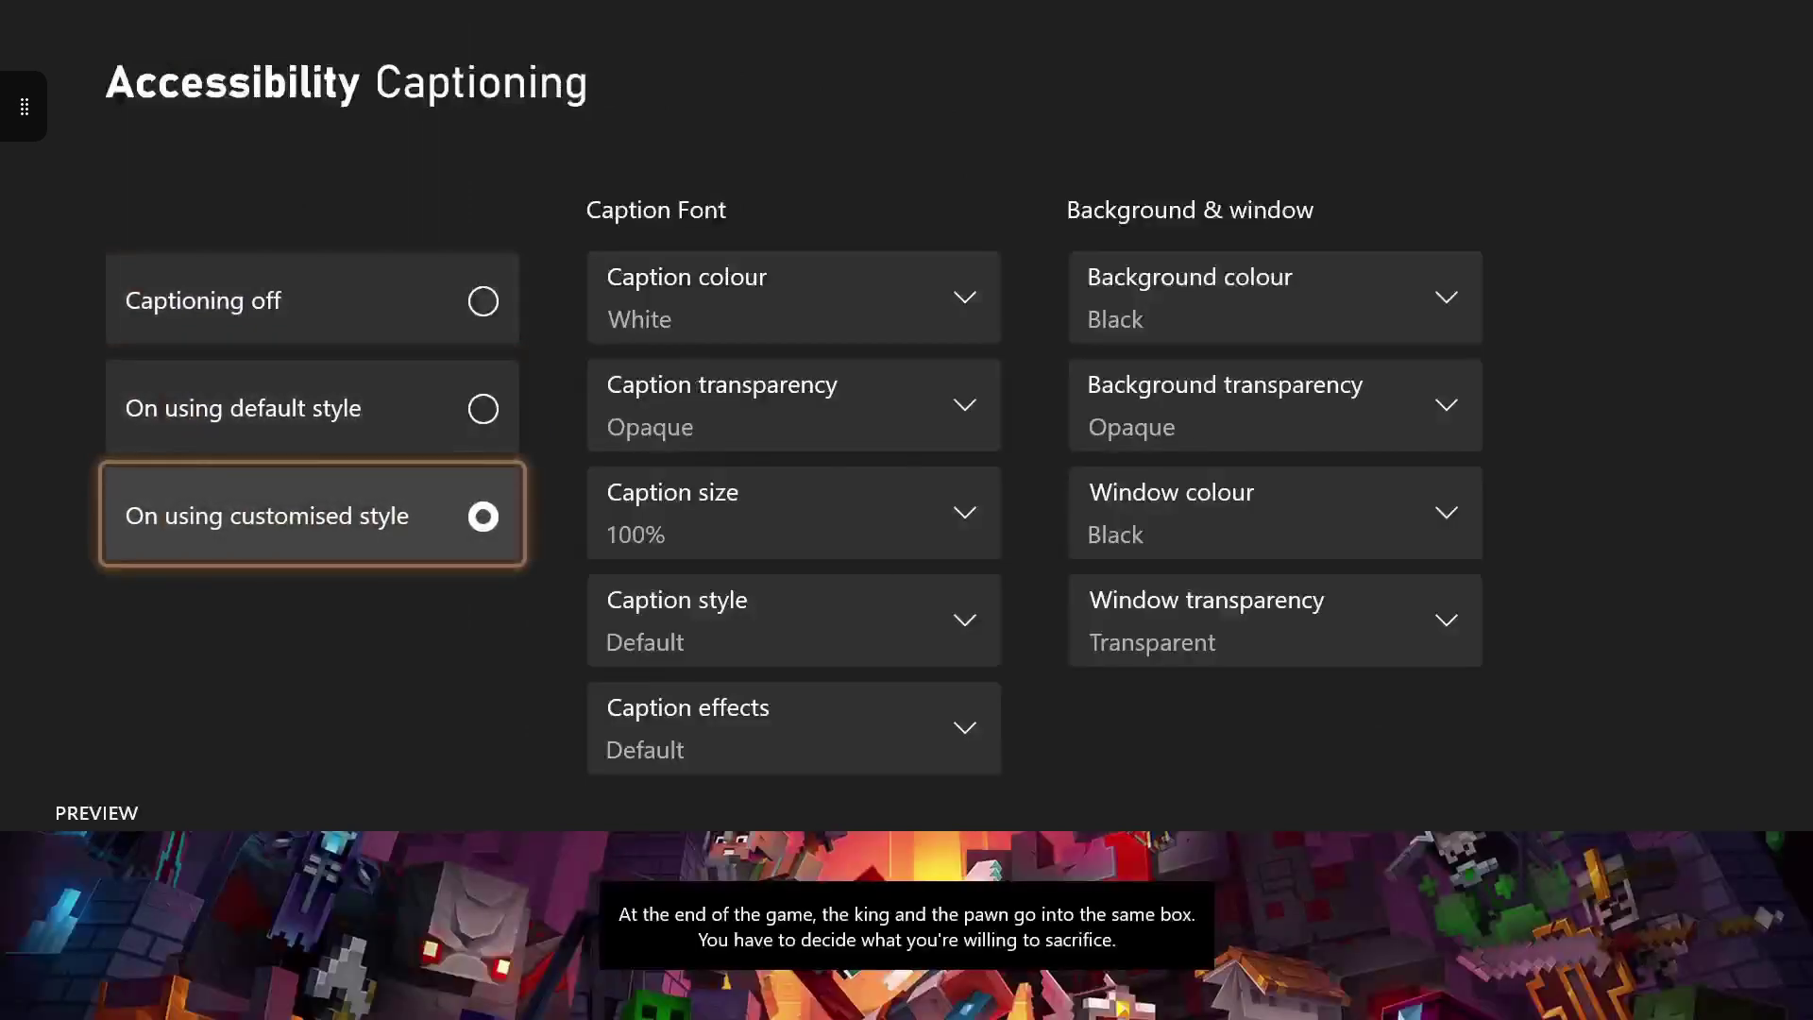
- Try Black and Red as the caption colour for the customised style
key(Right)
key(Up)
key(Up)
key(Return)
key(Down)
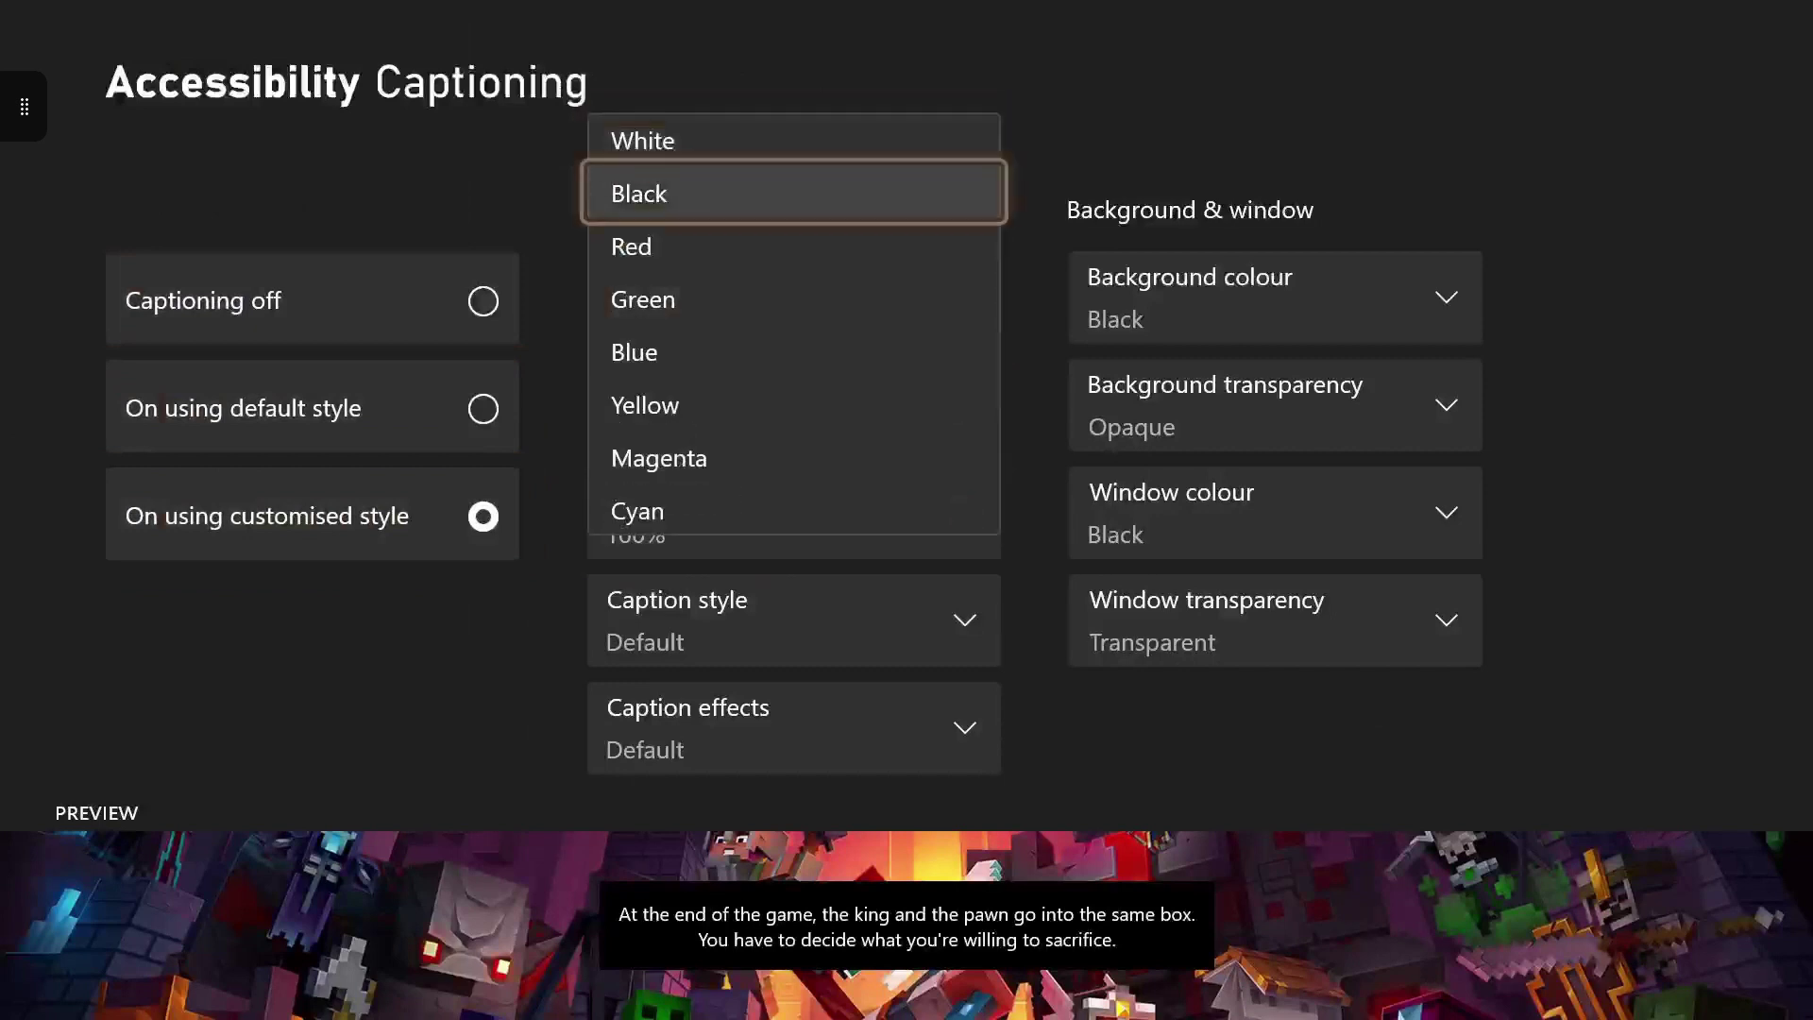
key(Return)
key(Return)
key(Down)
key(Return)
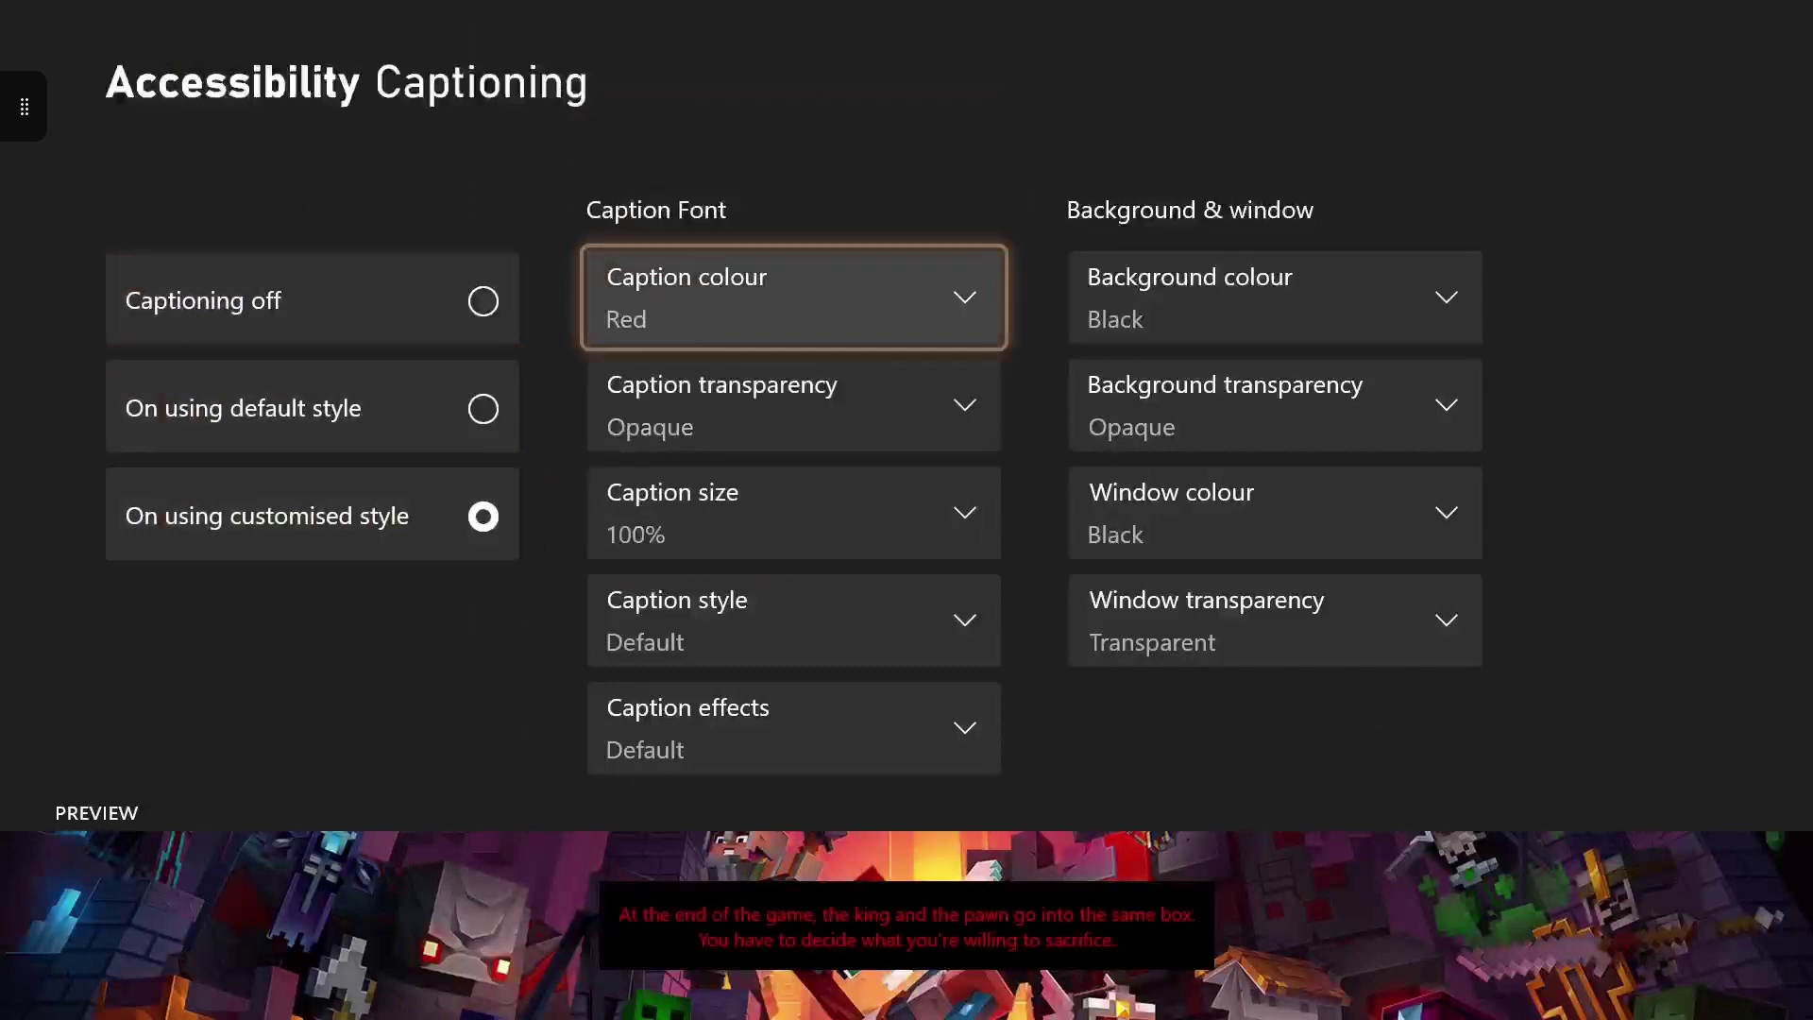
- Try Green and Blue as the caption colour
key(Return)
key(Down)
key(Return)
key(Return)
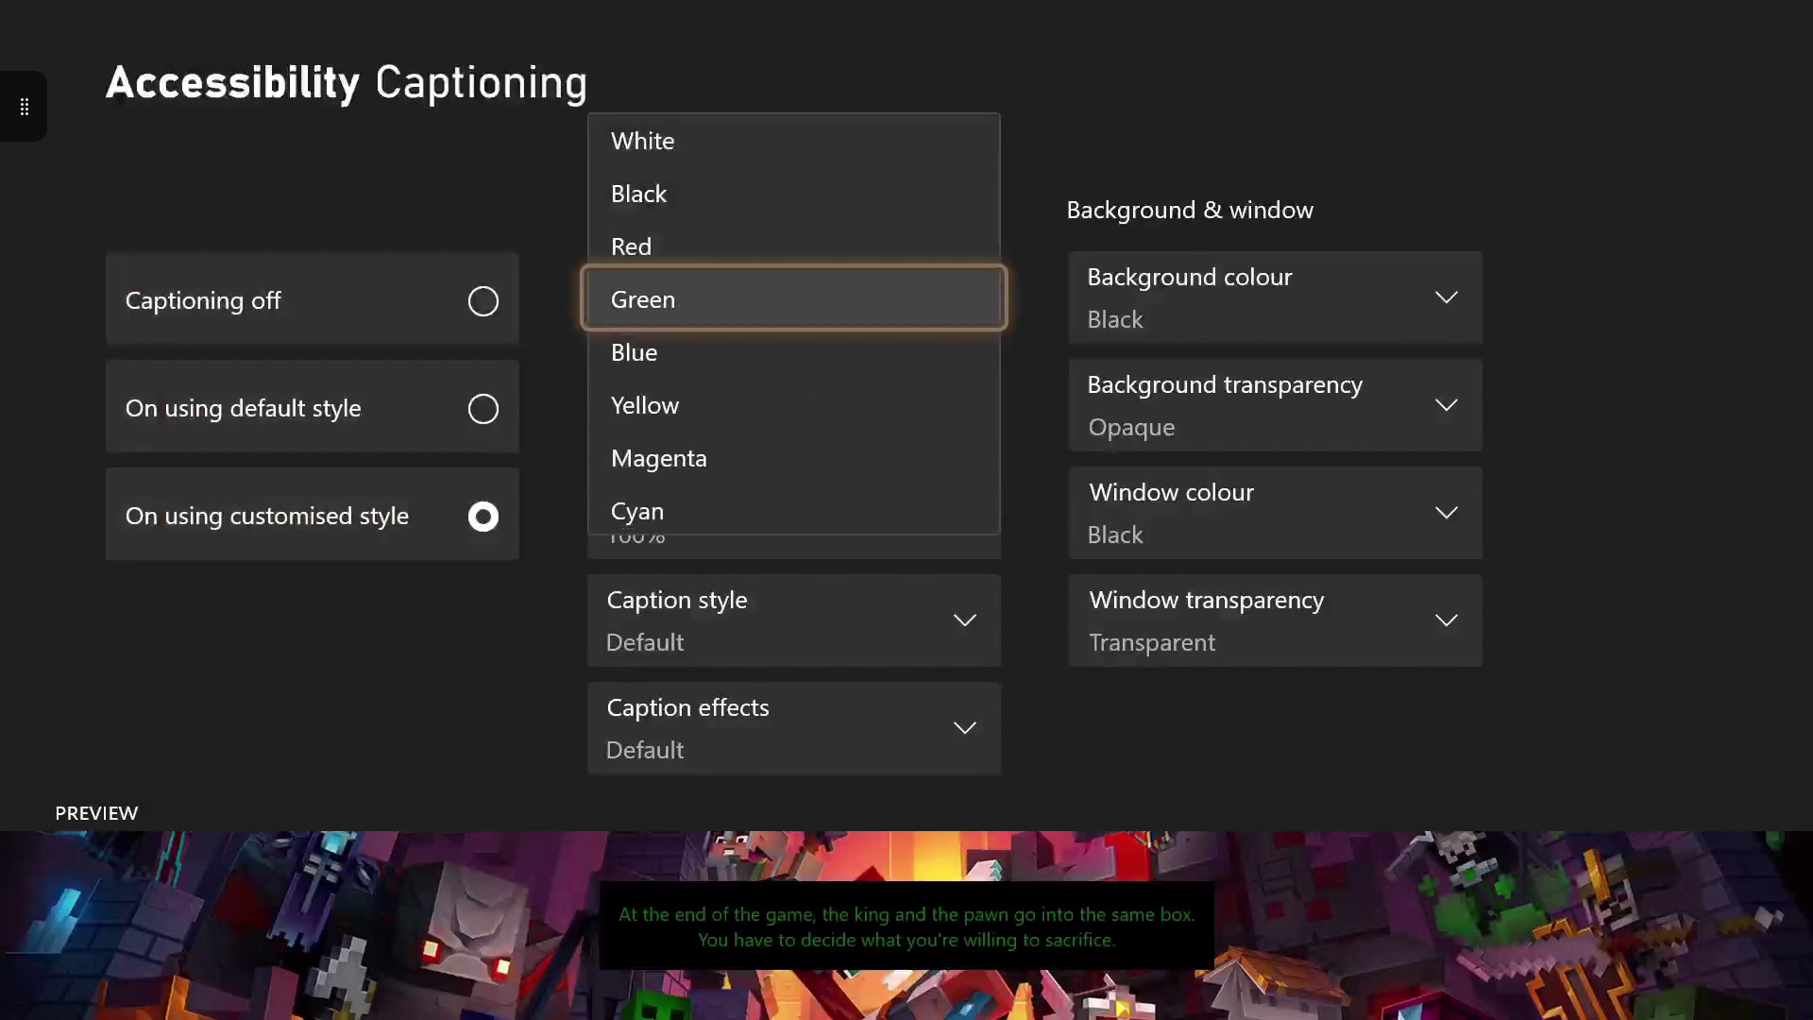
key(Down)
key(Return)
- Try Yellow and Magenta as the caption colour
key(Return)
key(Down)
key(Return)
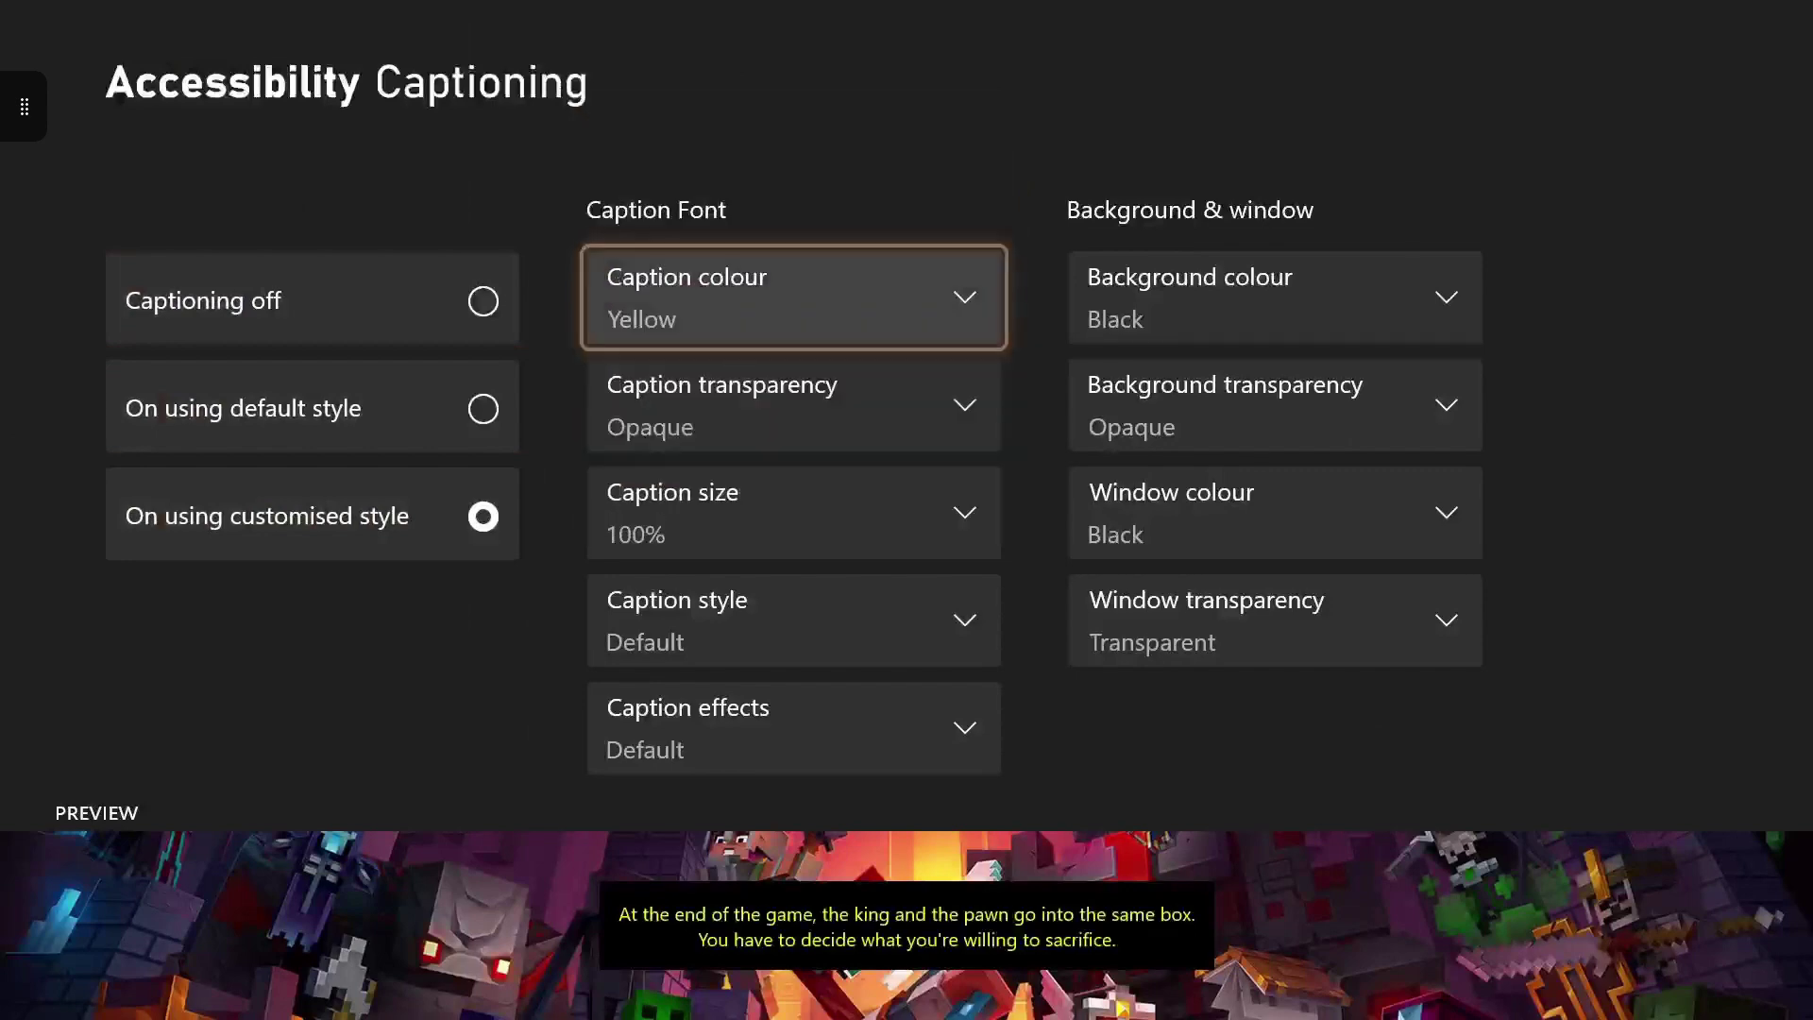
key(Return)
key(Down)
key(Return)
- Set the caption colour to Cyan
key(Return)
key(Down)
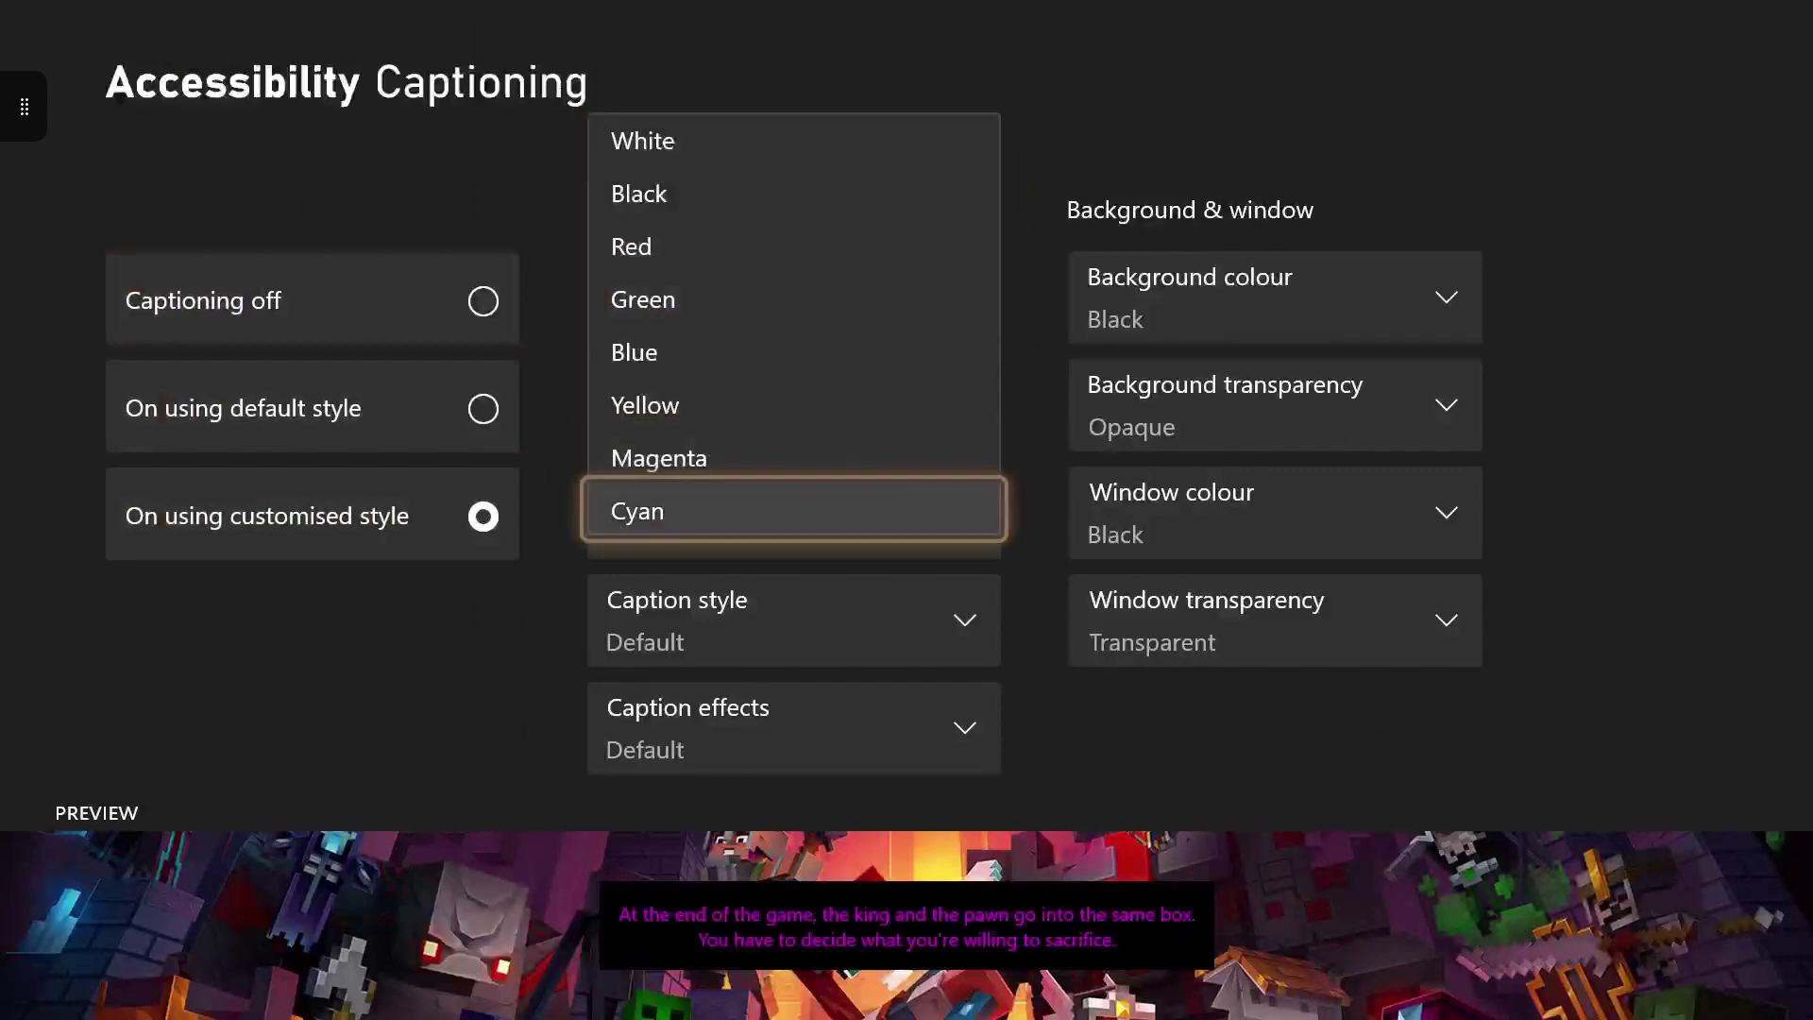
key(Return)
- Try the Translucent and Semi-transparent options for the caption transparency
key(Down)
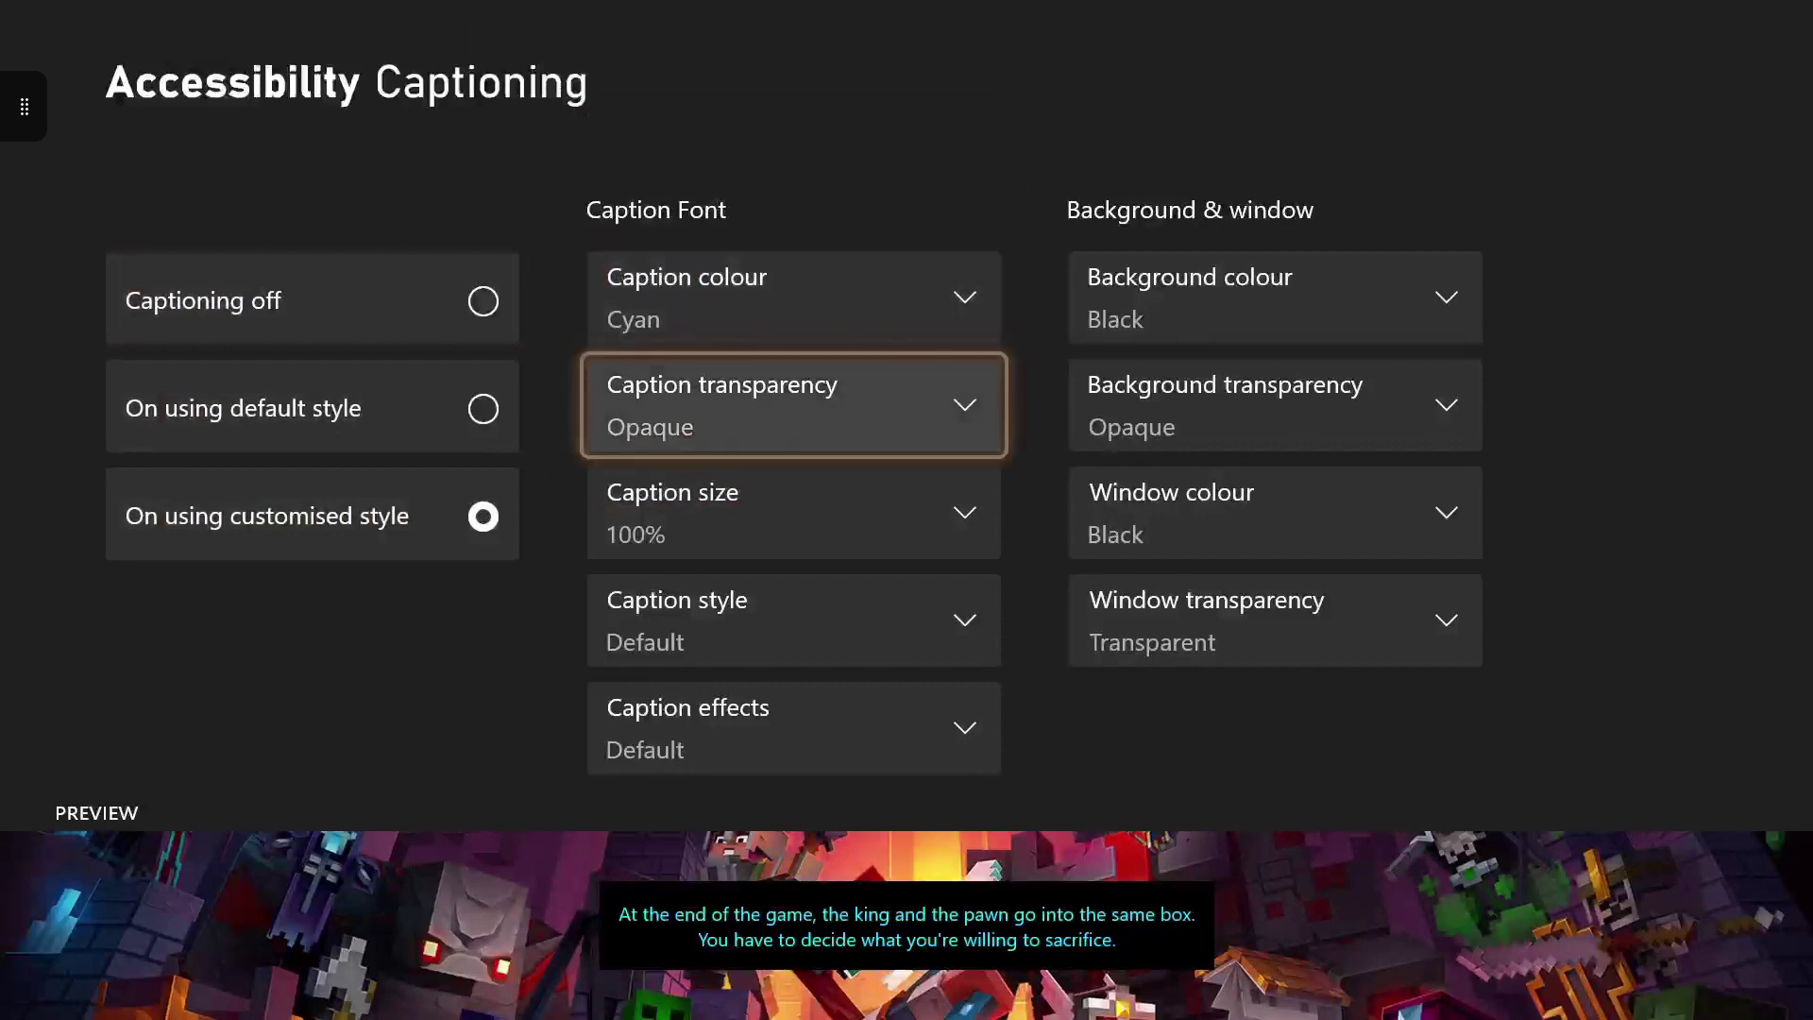
key(Up)
key(Down)
key(Return)
key(Down)
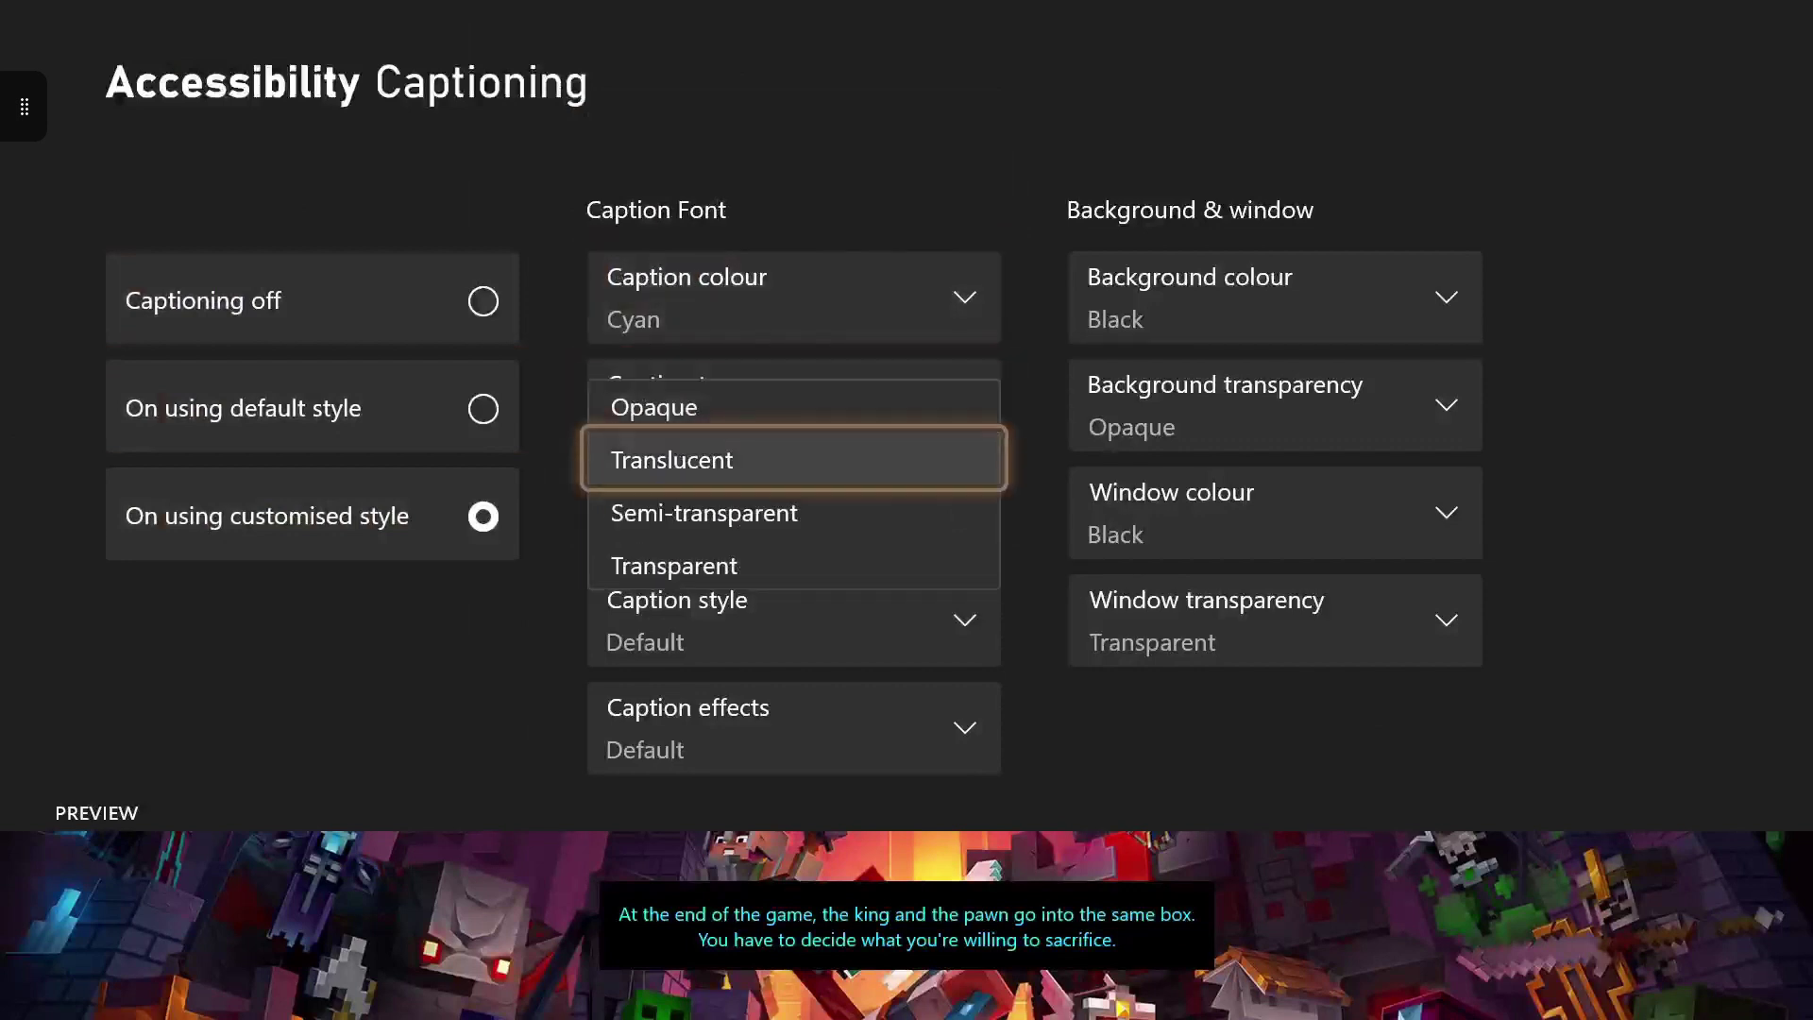
key(Return)
key(Return)
key(Down)
key(Return)
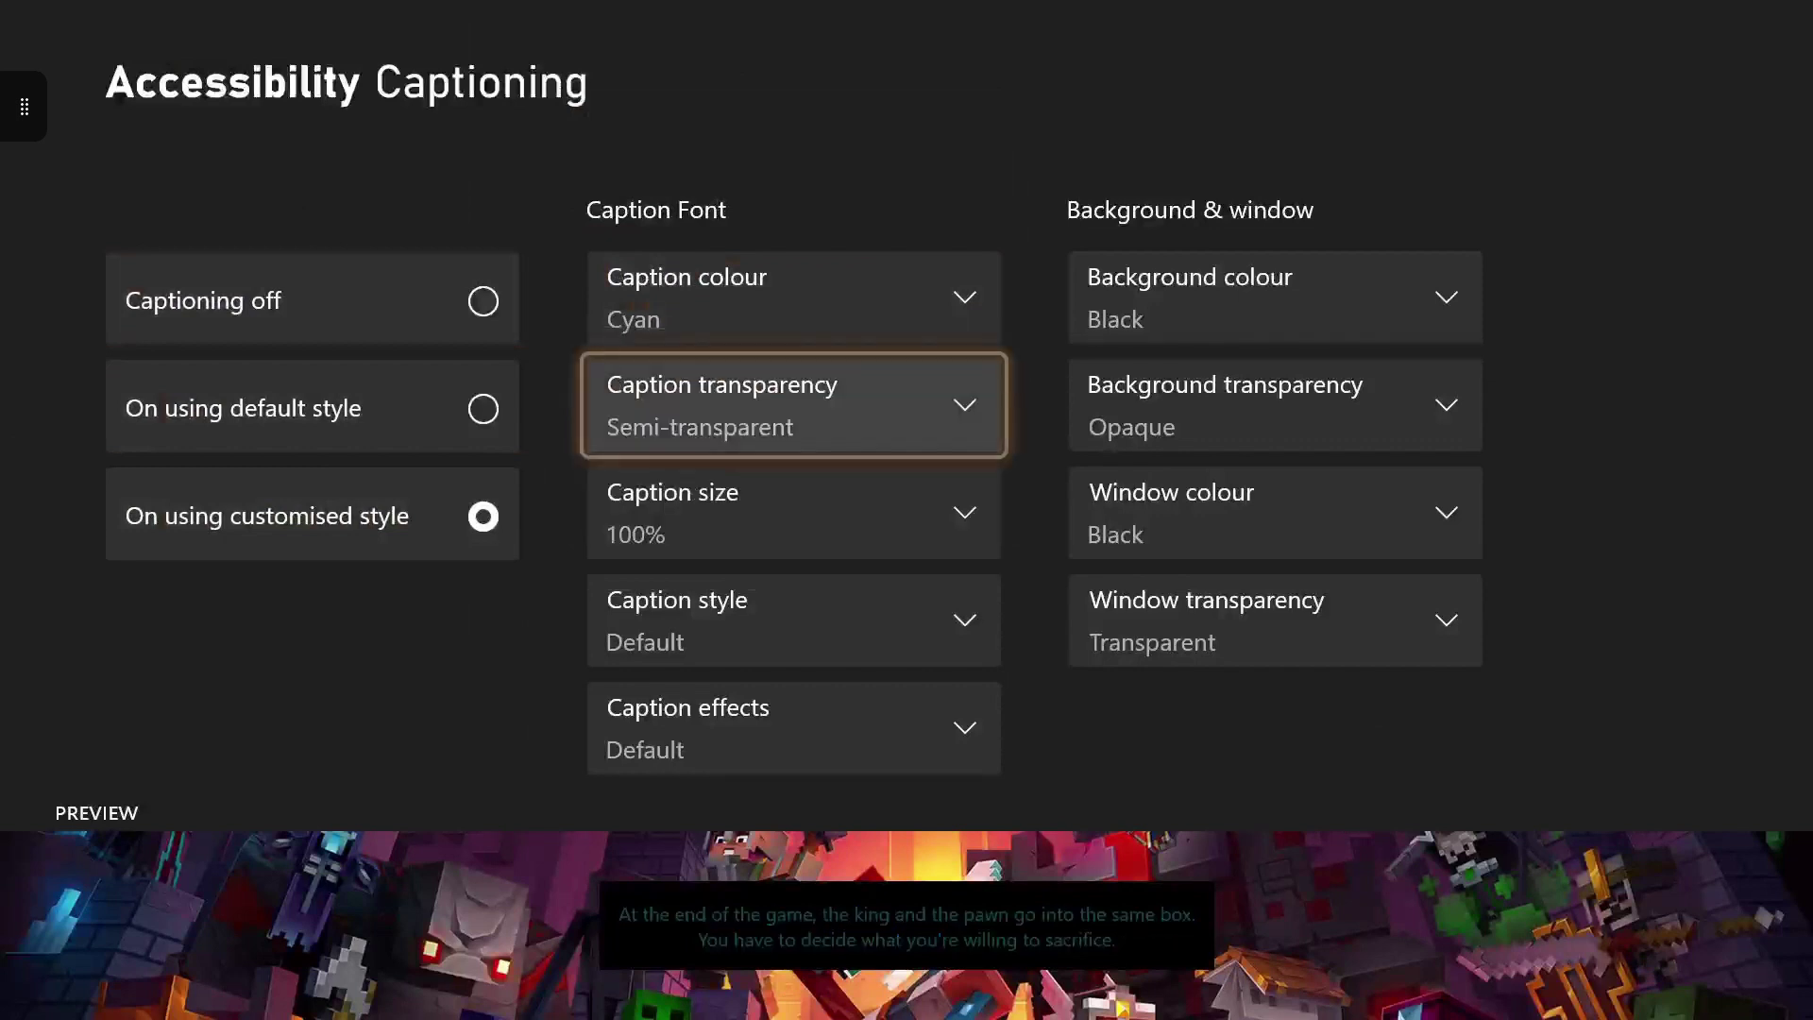
- Set the caption transparency to Transparent
key(Return)
key(Down)
key(Return)
- Set the caption transparency back to Opaque
key(Return)
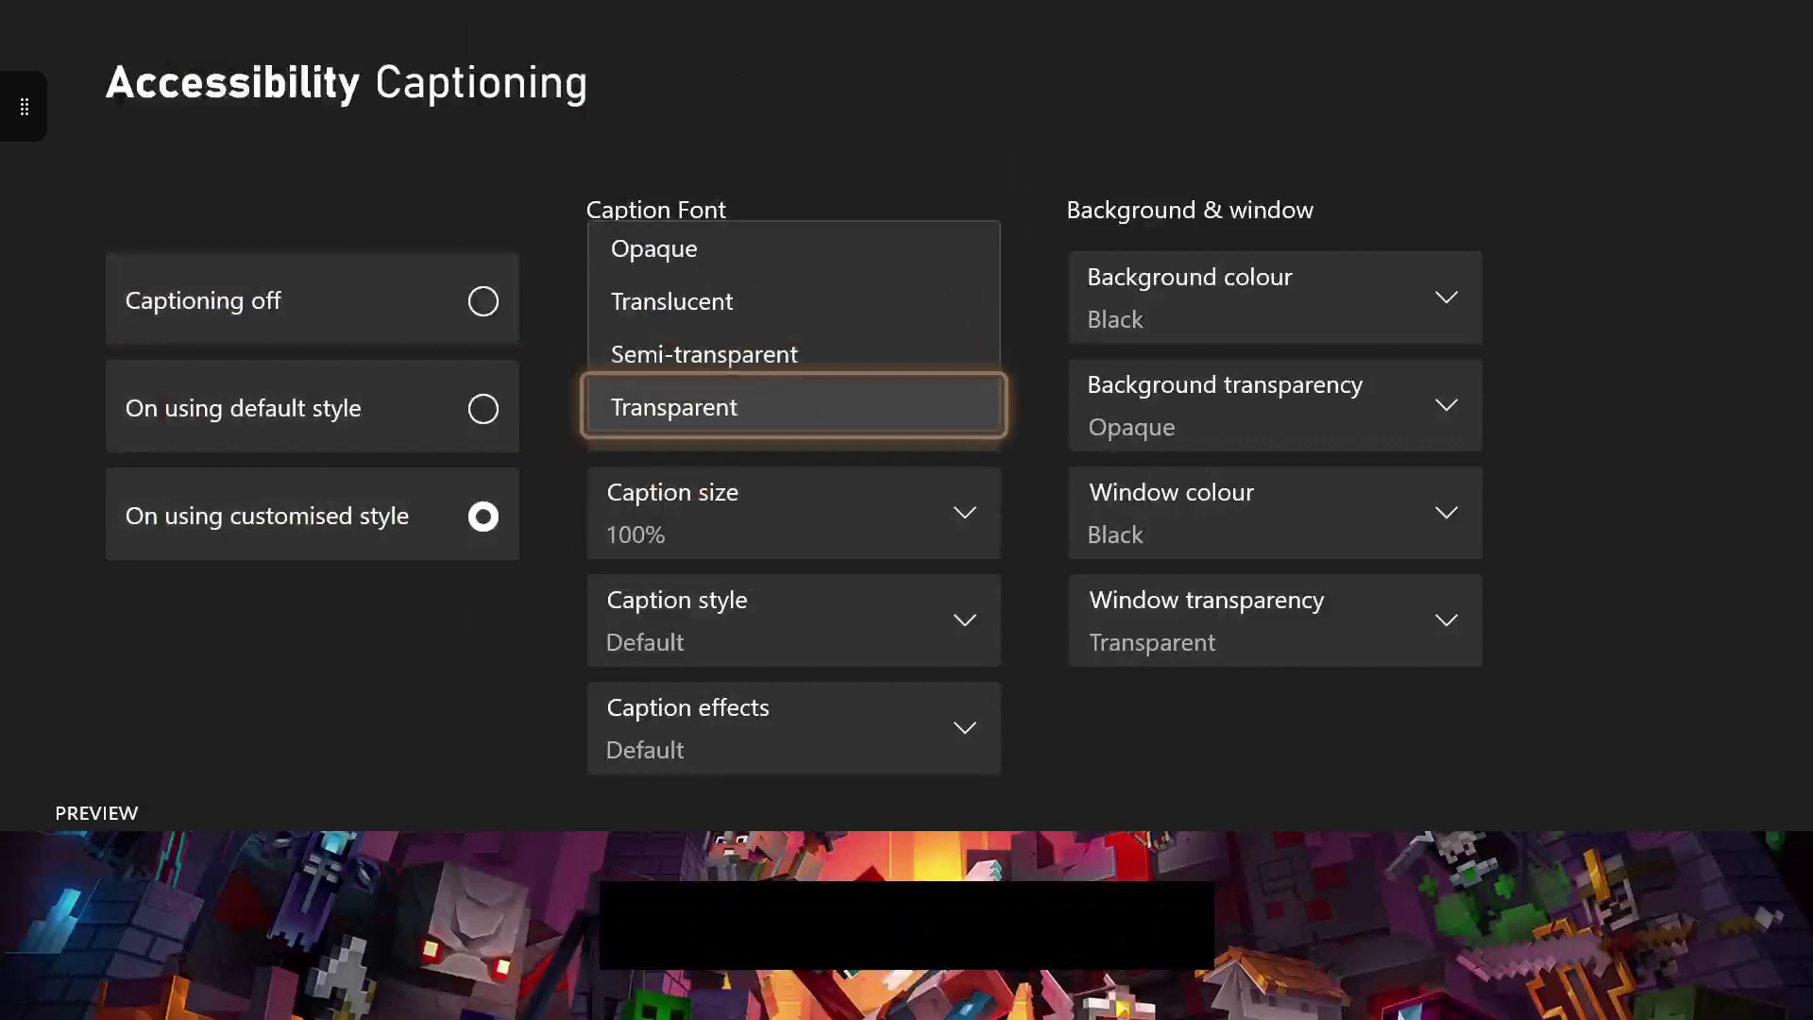
key(Up)
key(Up)
key(Up)
key(Return)
- Set the caption colour back to White
key(Down)
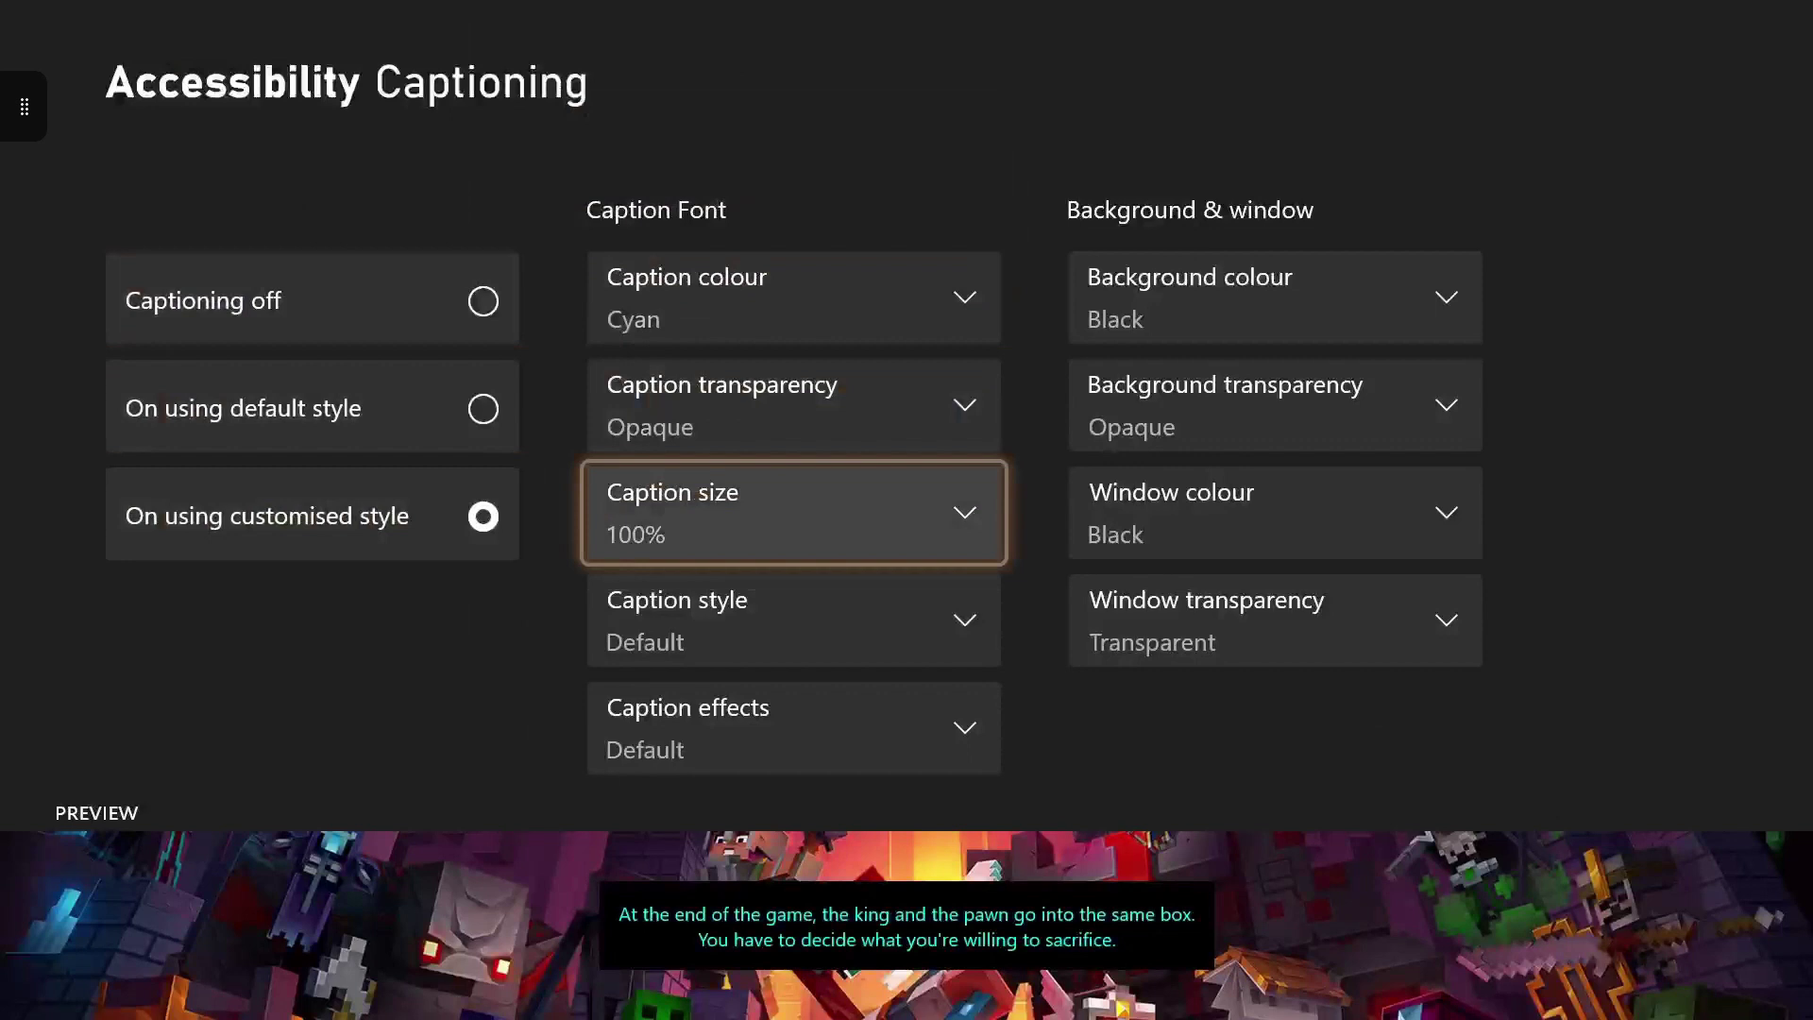
key(Up)
key(Up)
key(Return)
key(Up)
key(Up)
key(Up)
key(Up)
key(Up)
key(Up)
key(Up)
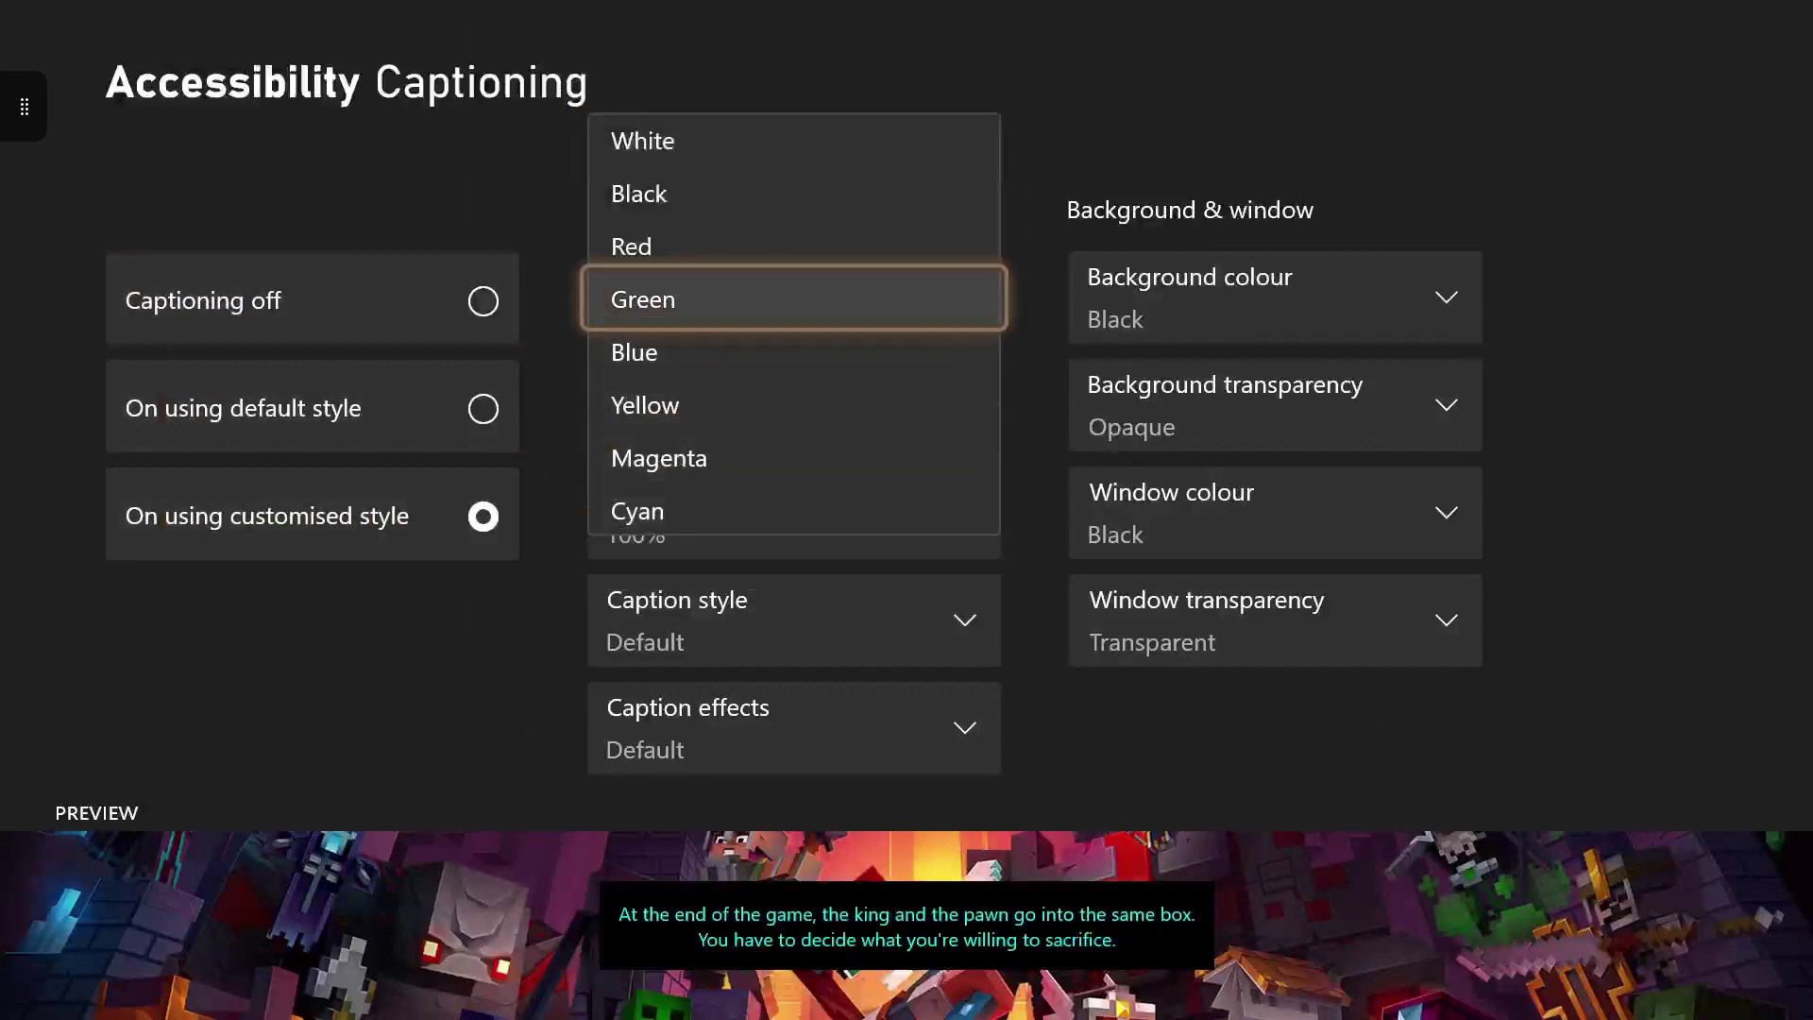
key(Return)
- Try a caption size of 50% and return the size to 100%
key(Down)
key(Down)
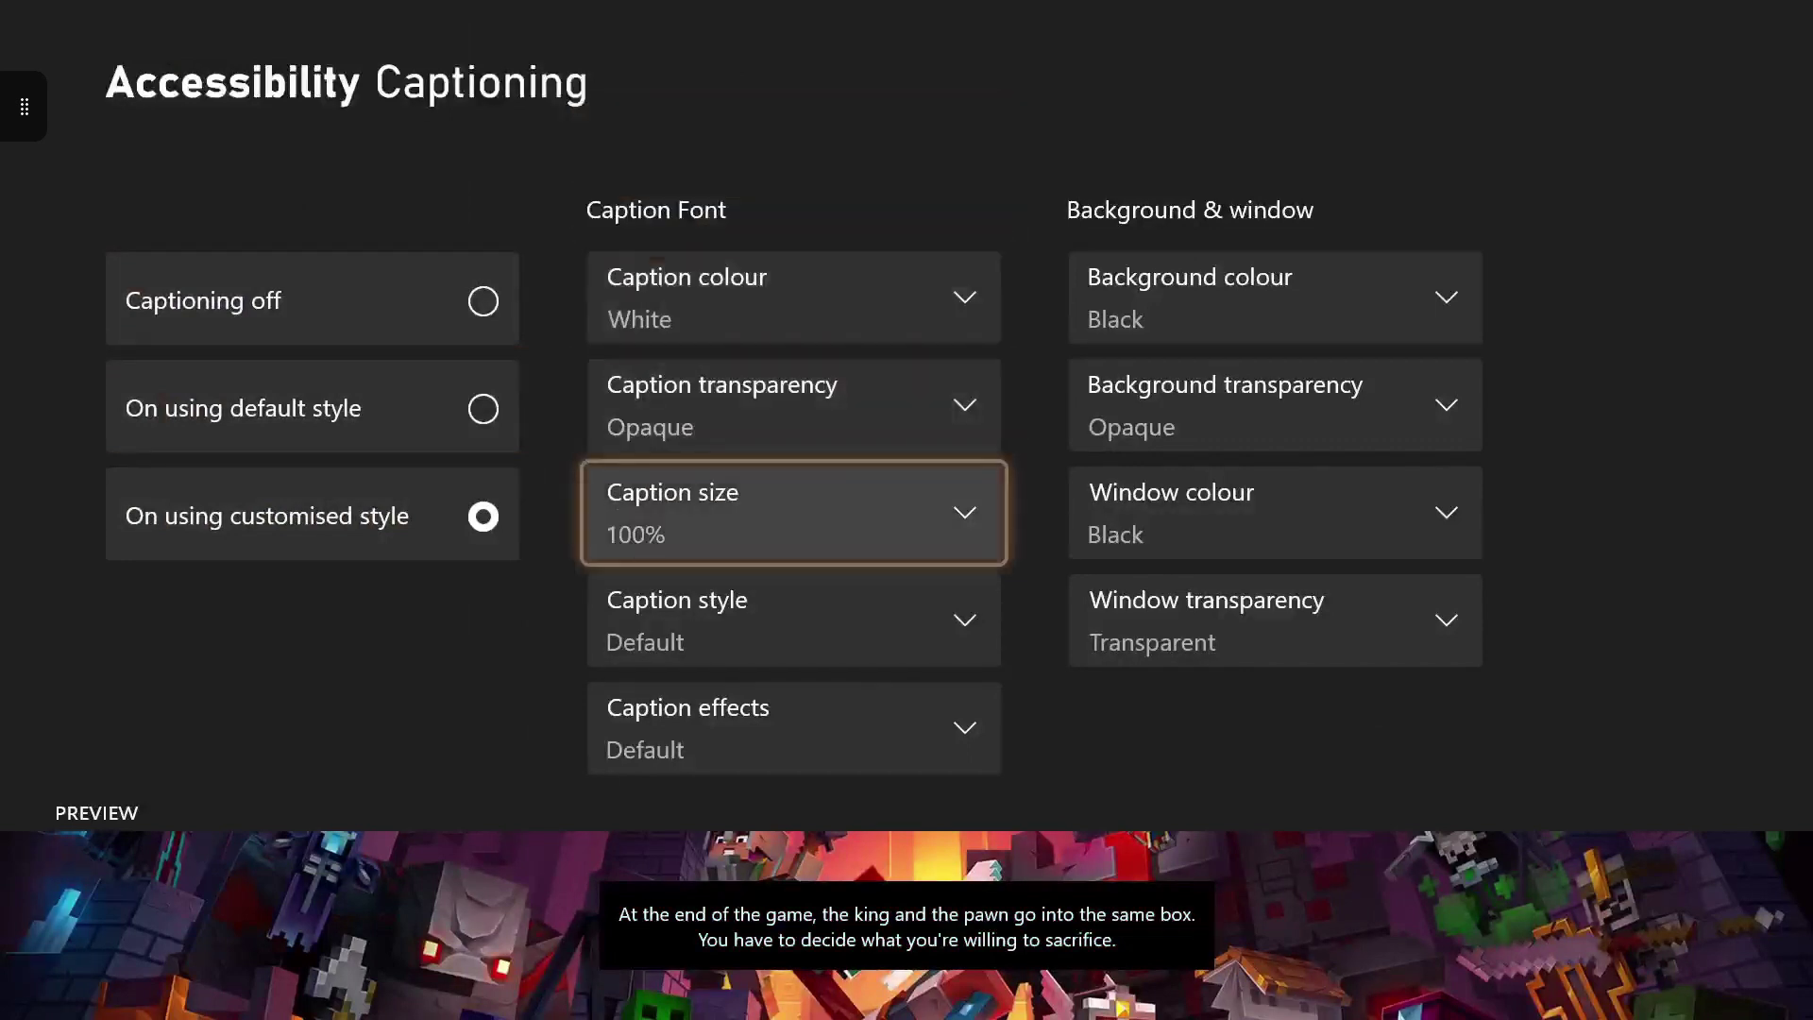
key(Return)
key(Up)
key(Return)
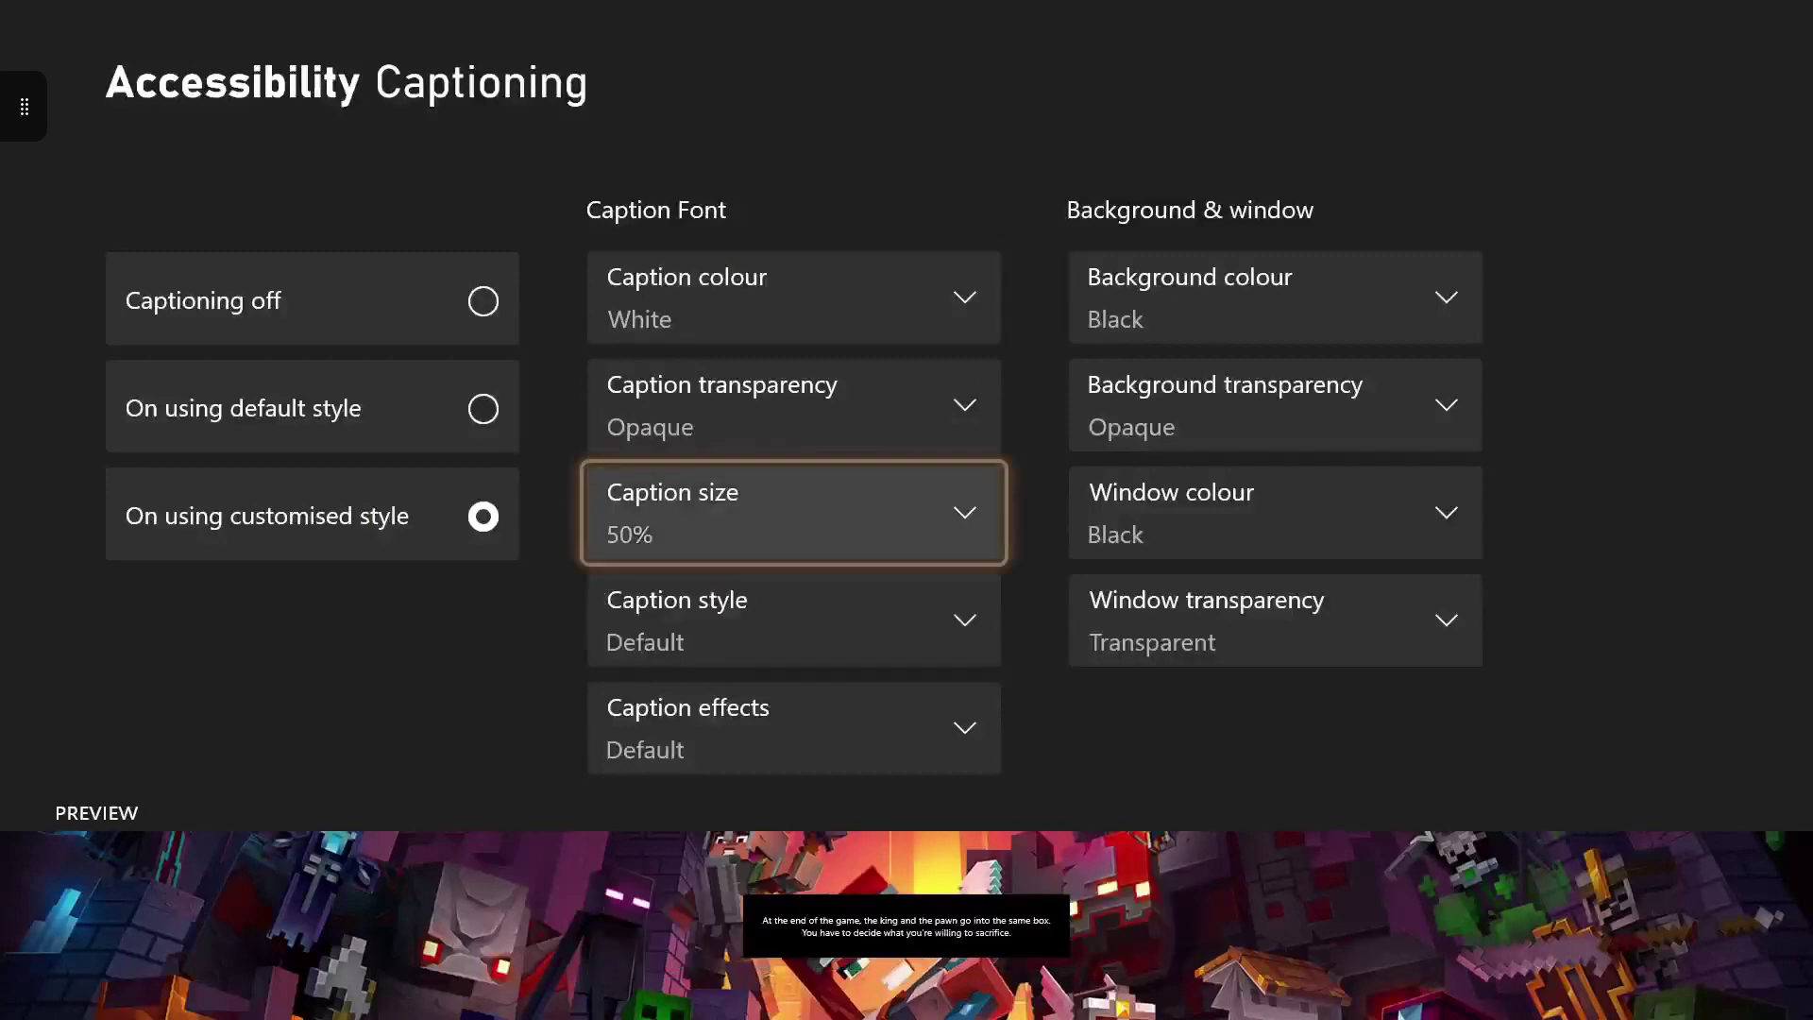
key(Return)
key(Down)
key(Return)
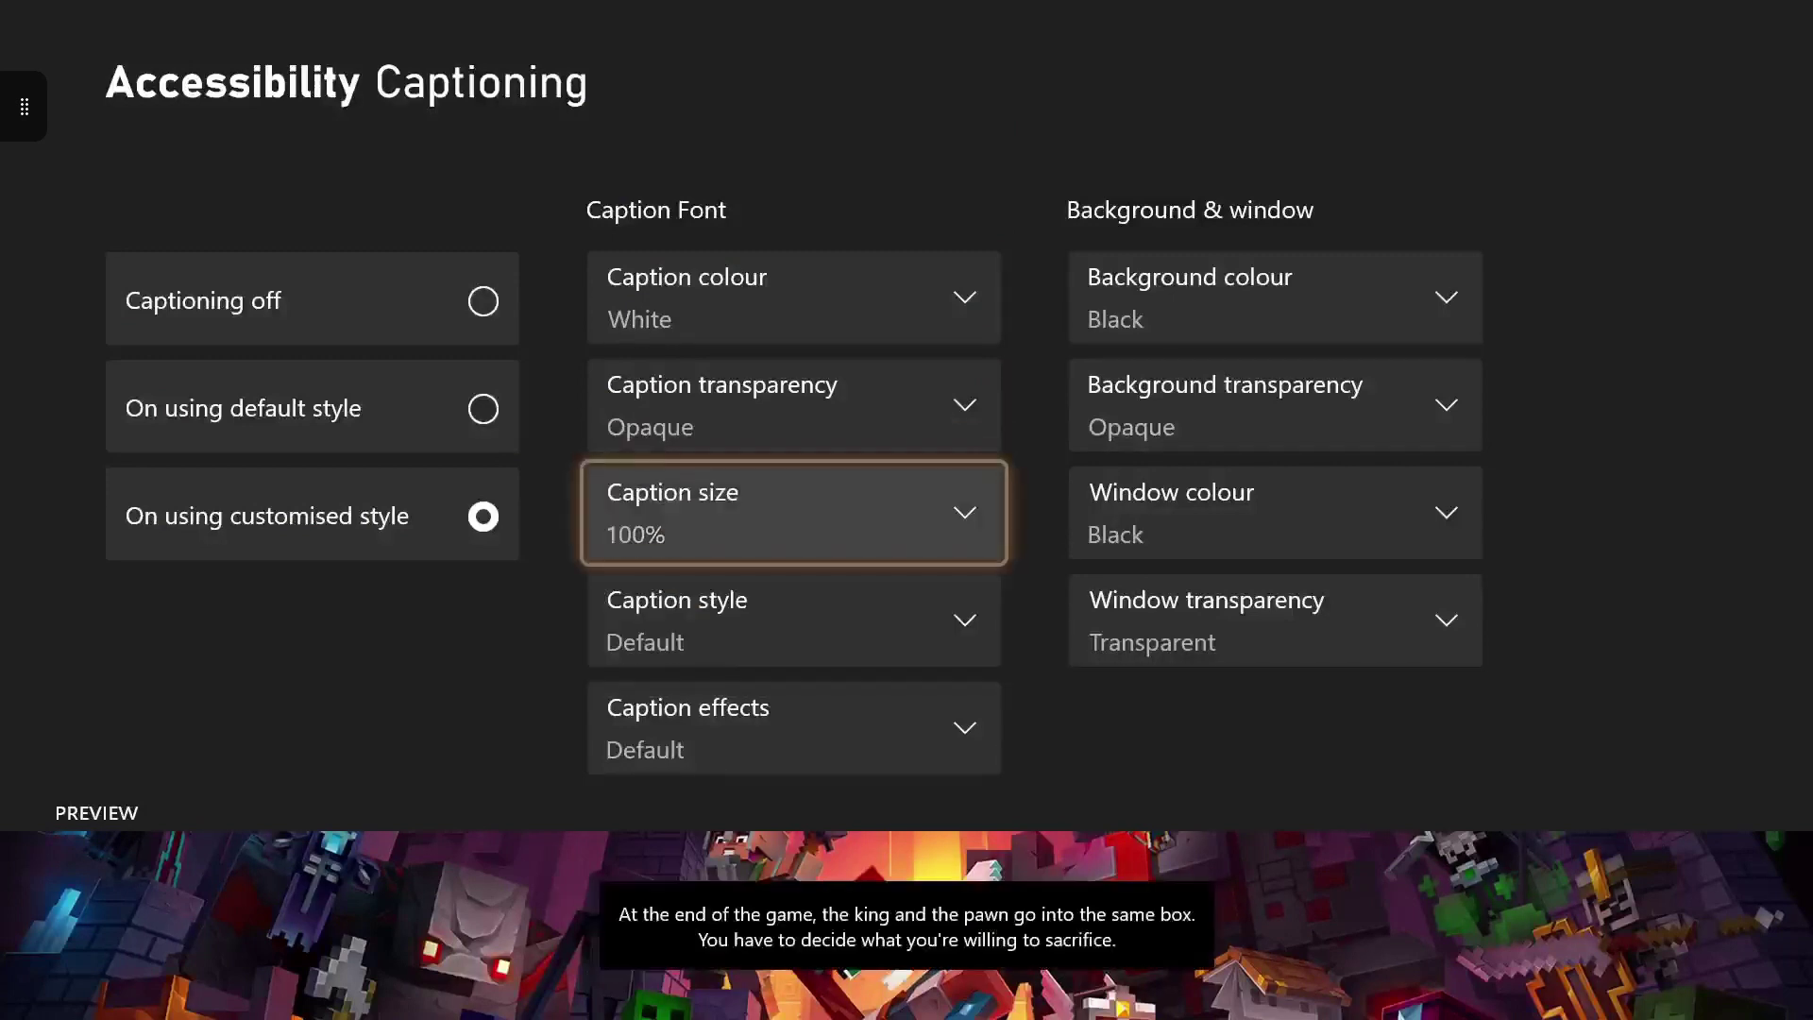
- Try caption sizes of 150% and 200%
key(Return)
key(Down)
key(Return)
key(Return)
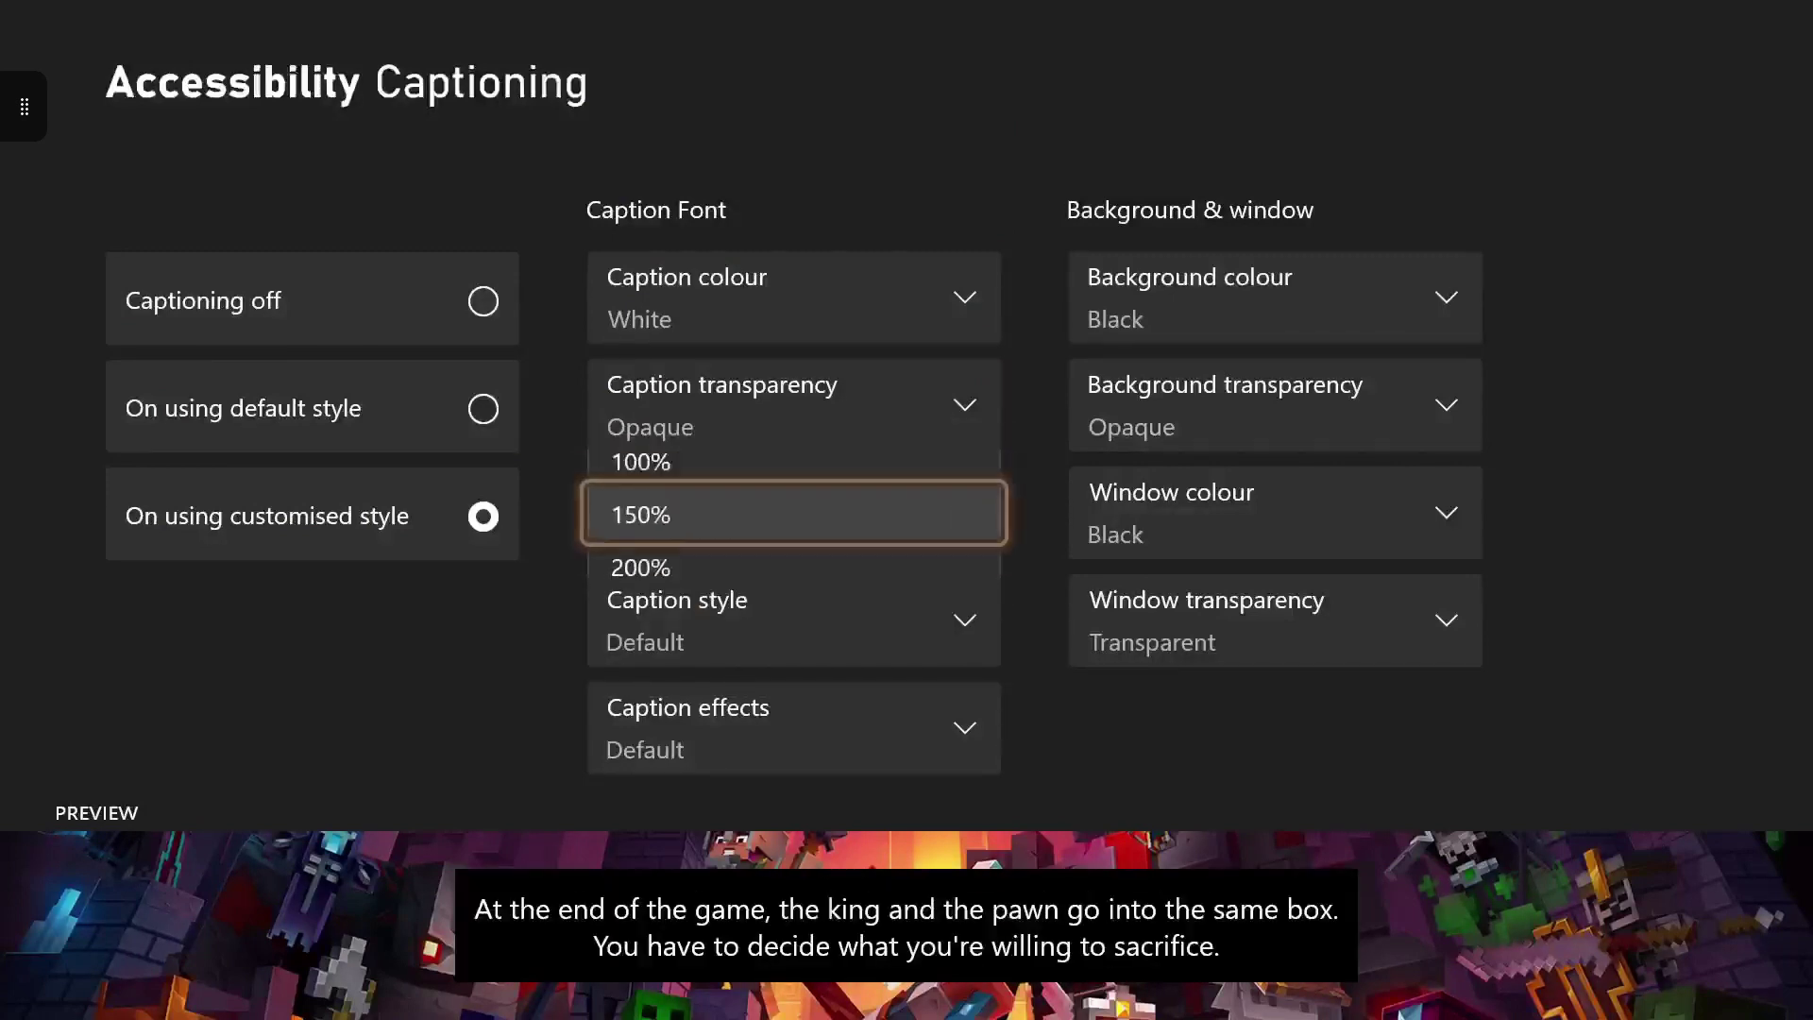
key(Down)
key(Return)
- Set the caption size back to 100%
key(Return)
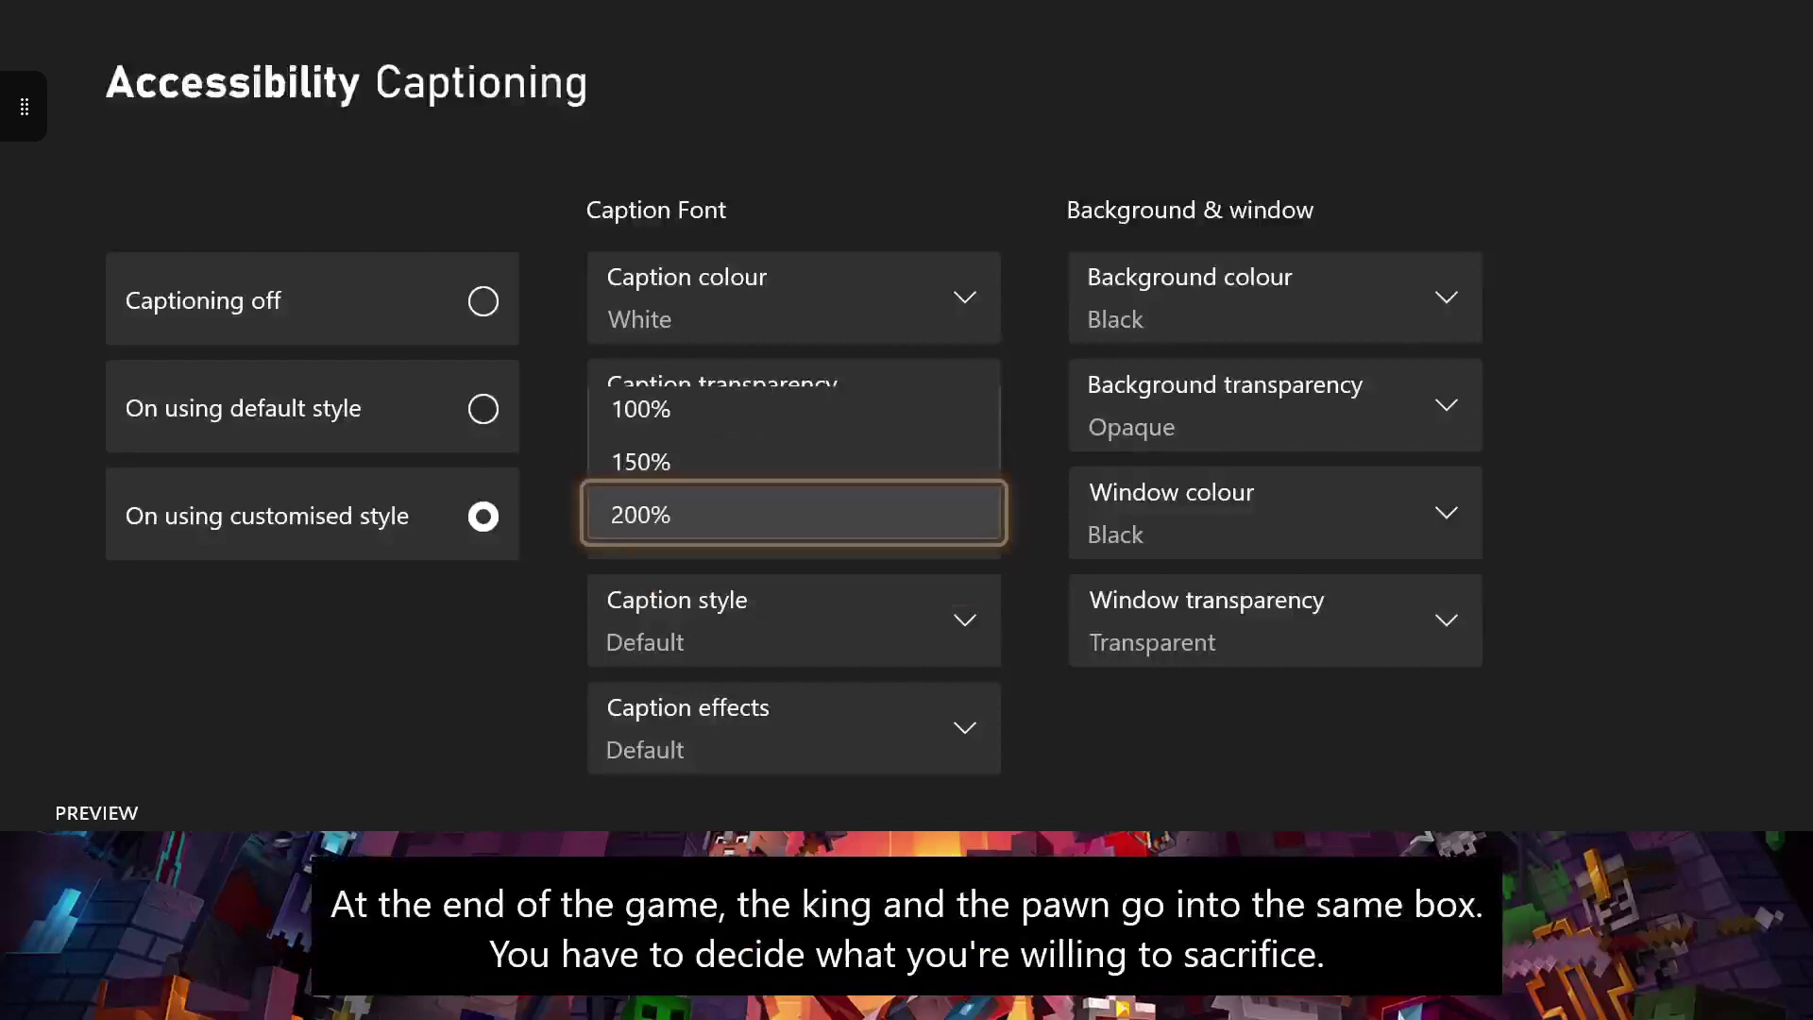
key(Up)
key(Up)
key(Return)
- Try Mono serif and Mono sans serif as the caption style
key(Down)
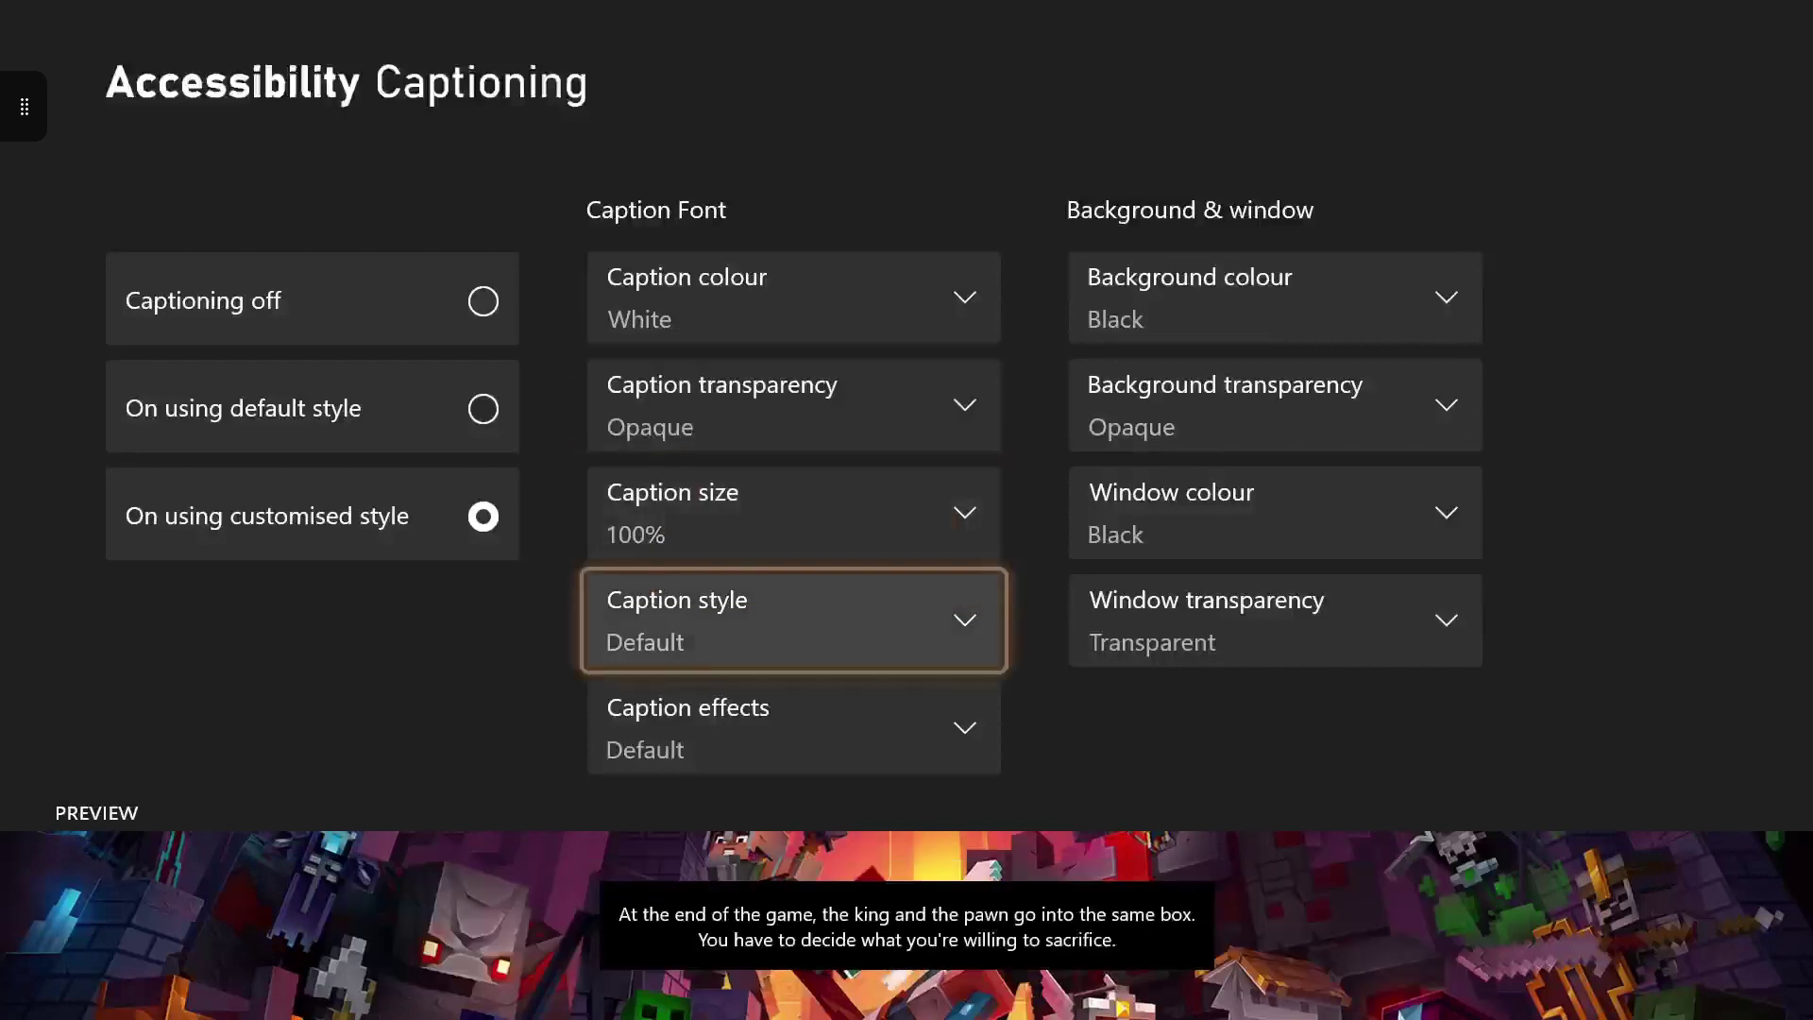
key(Return)
key(Down)
key(Return)
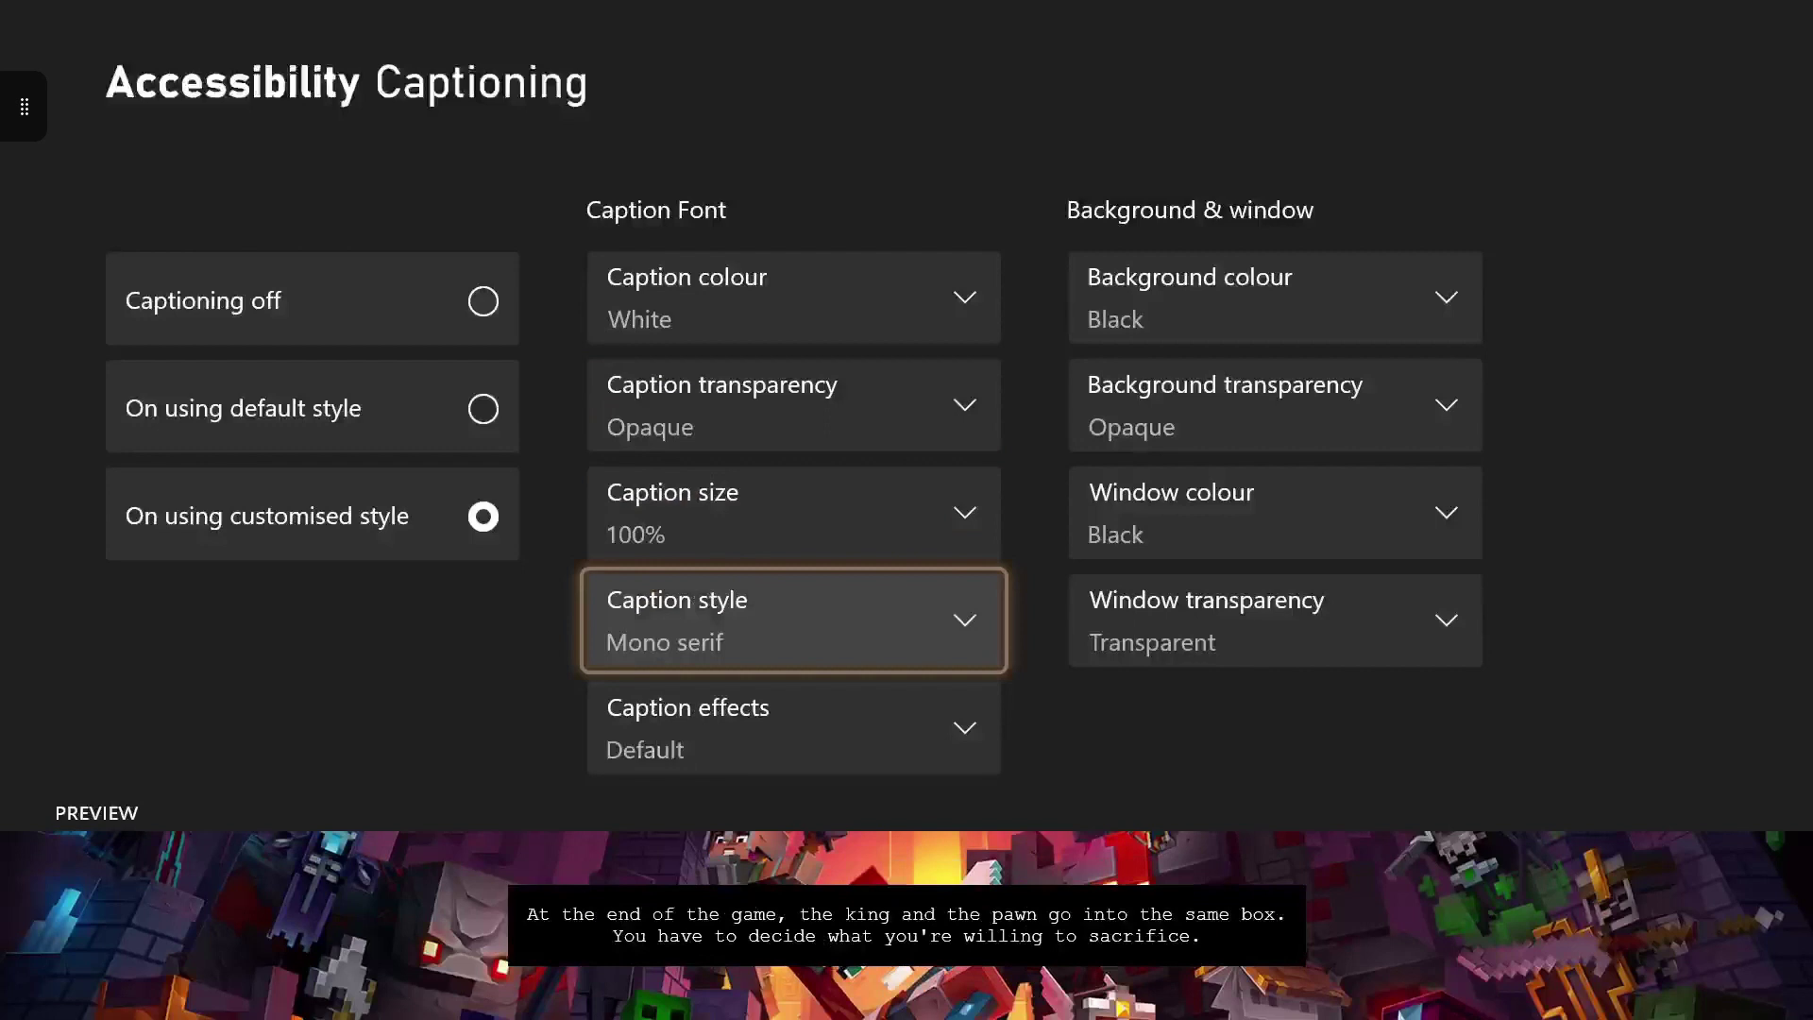
key(Return)
key(Down)
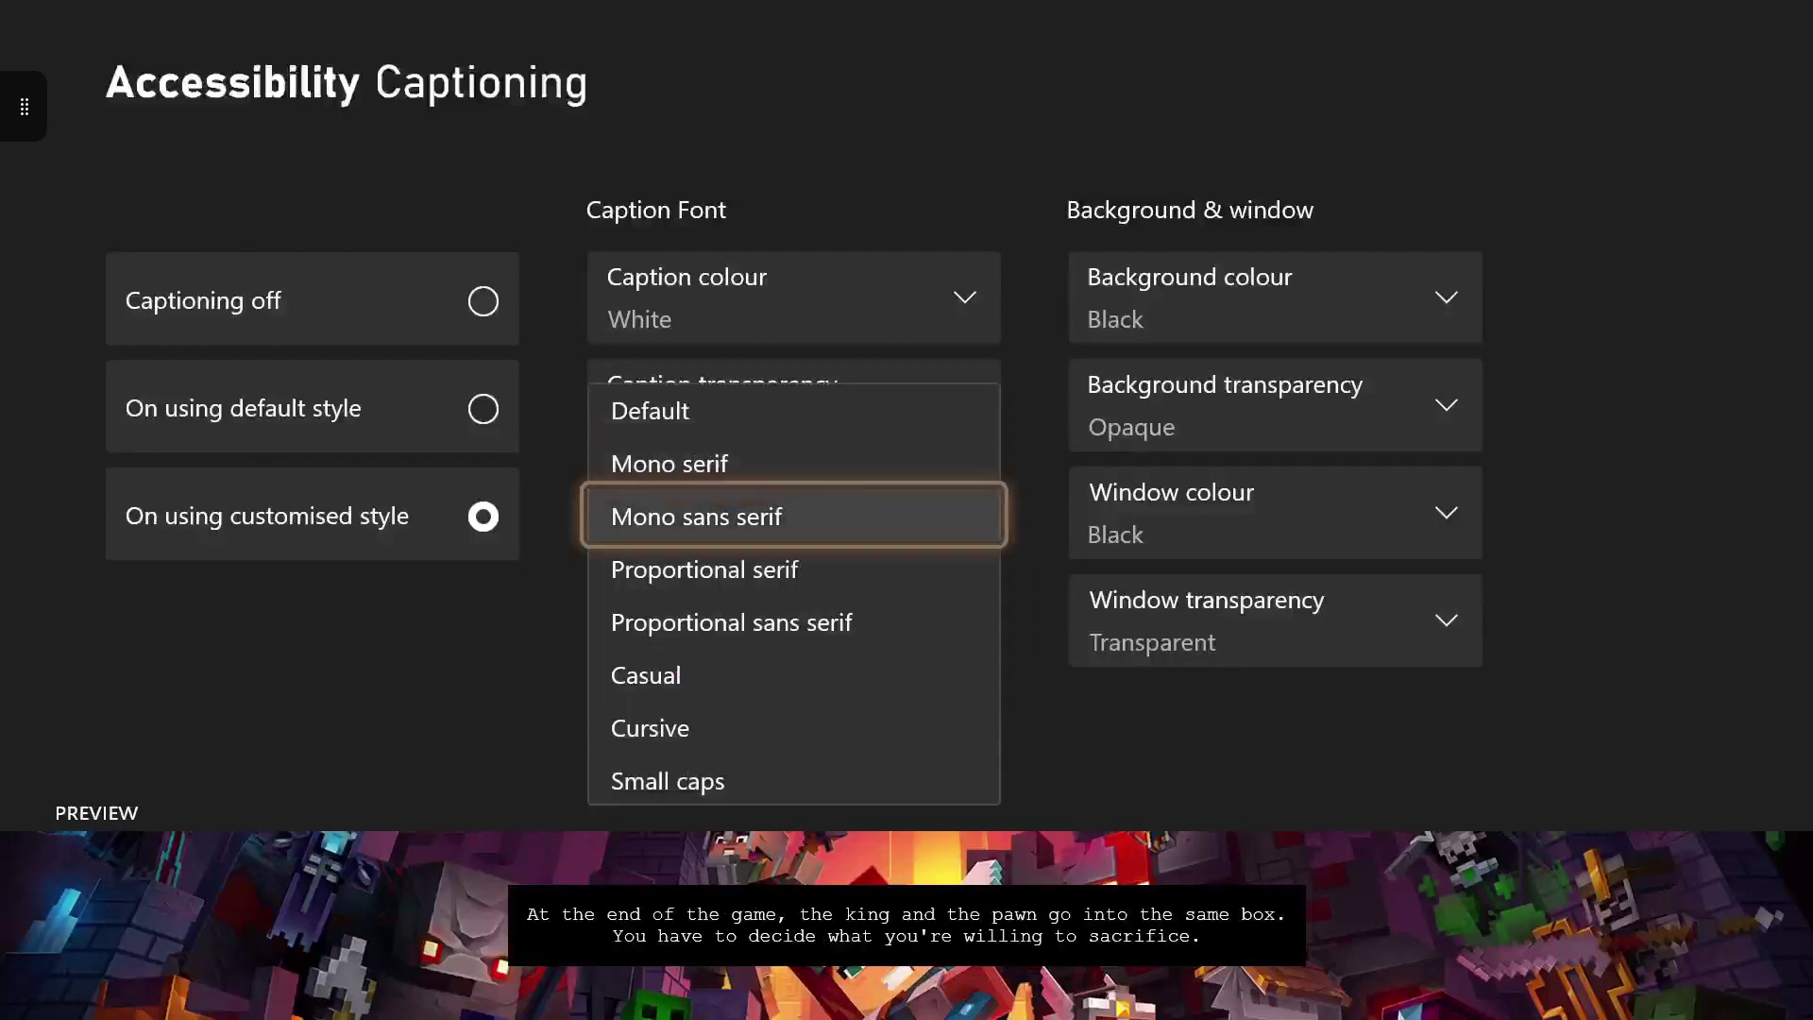
key(Return)
- Try Proportional serif and Proportional sans serif as the caption style
key(Return)
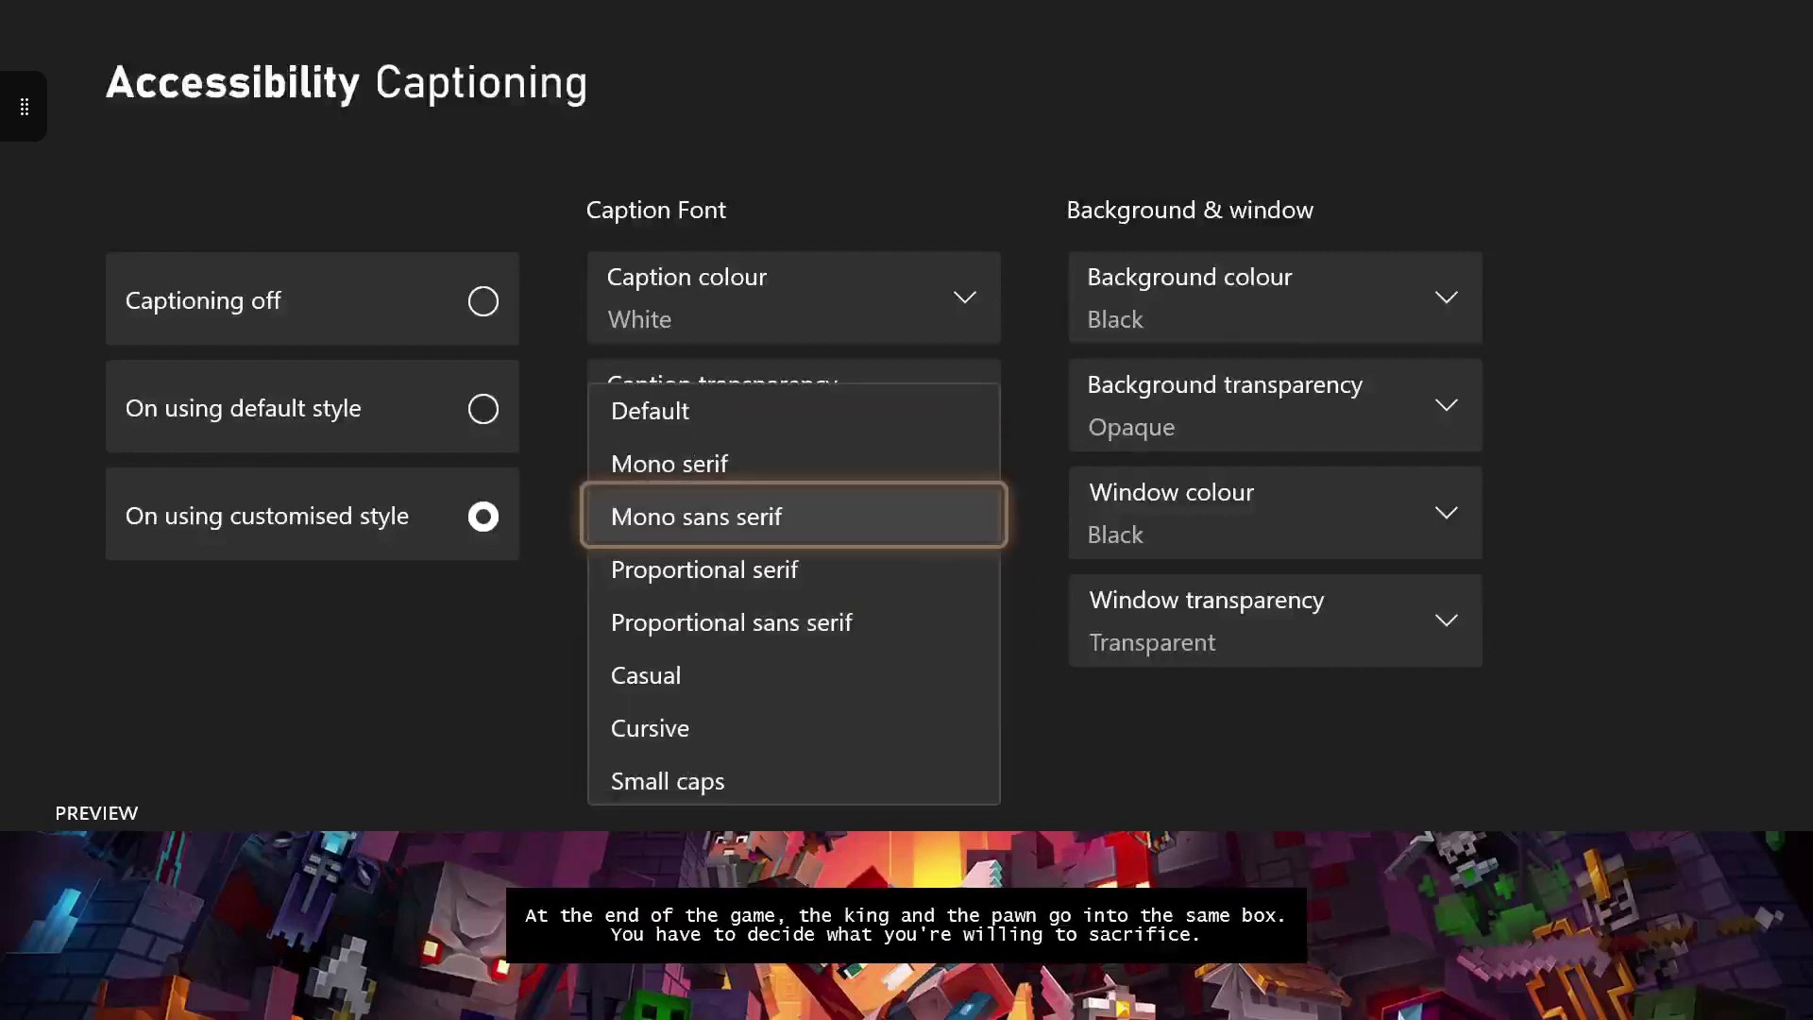
key(Down)
key(Return)
key(Return)
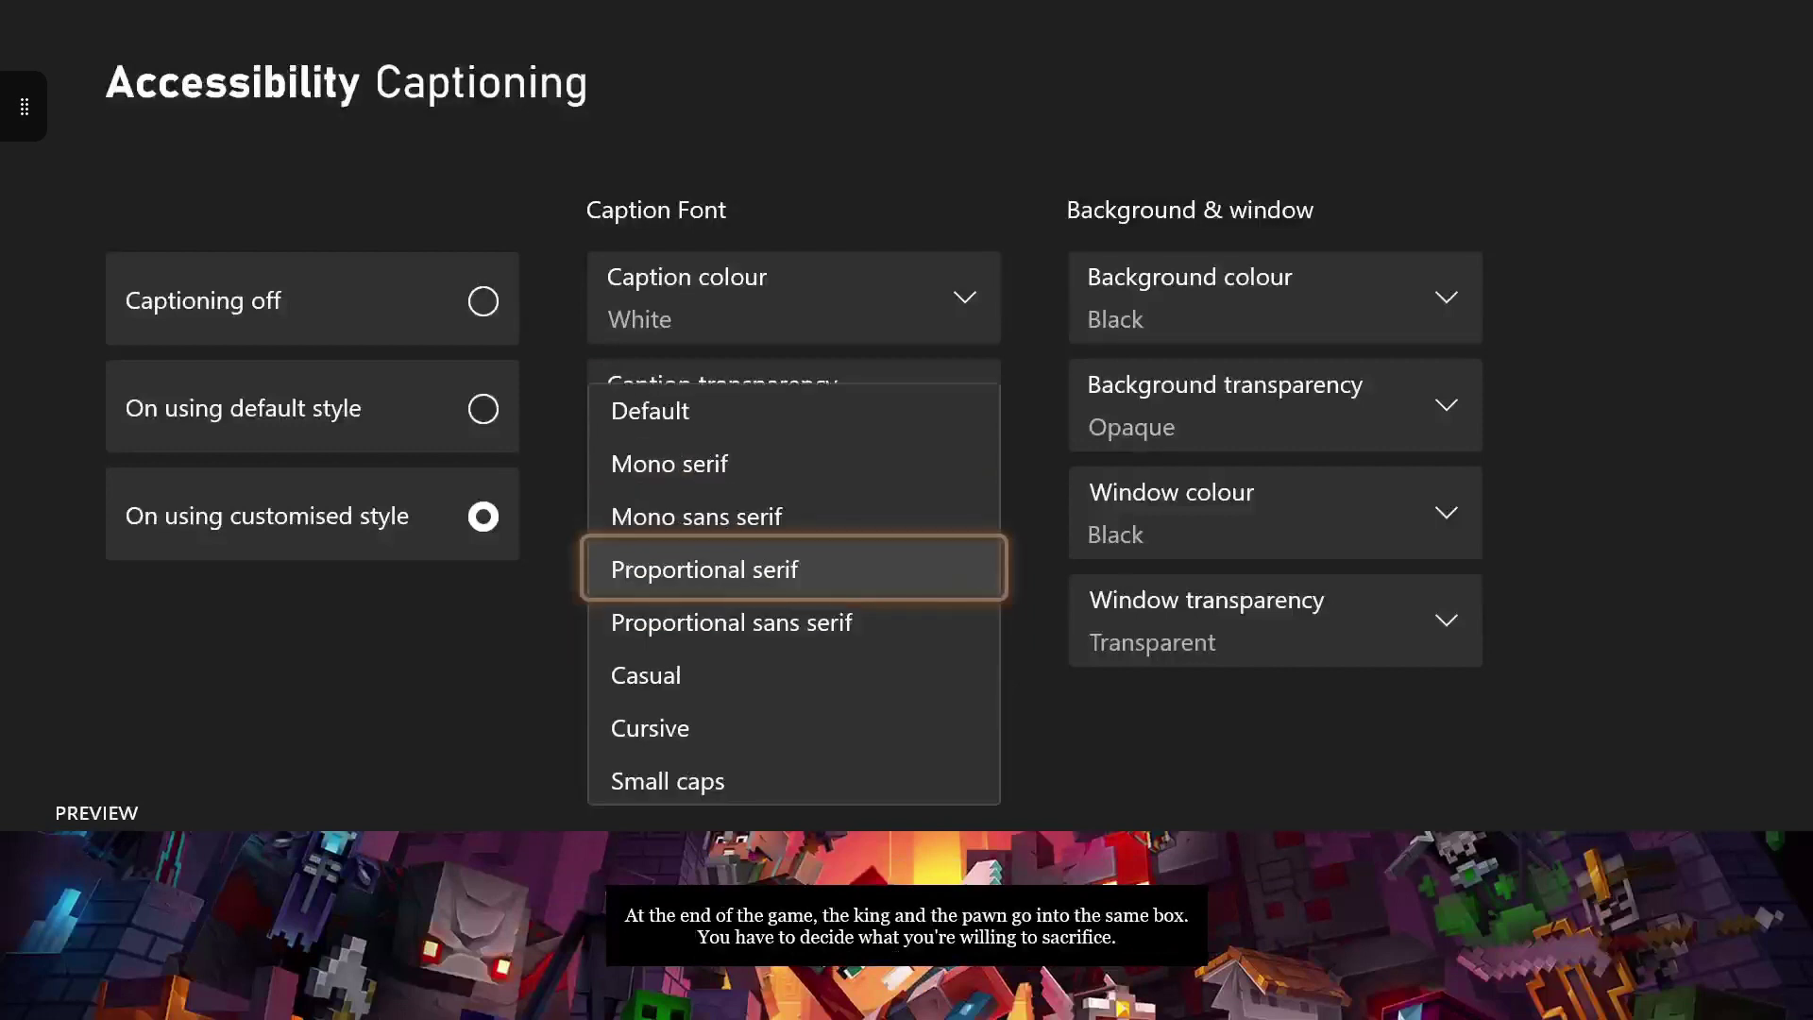
key(Down)
key(Return)
- Try Casual and Cursive as the caption style
key(Return)
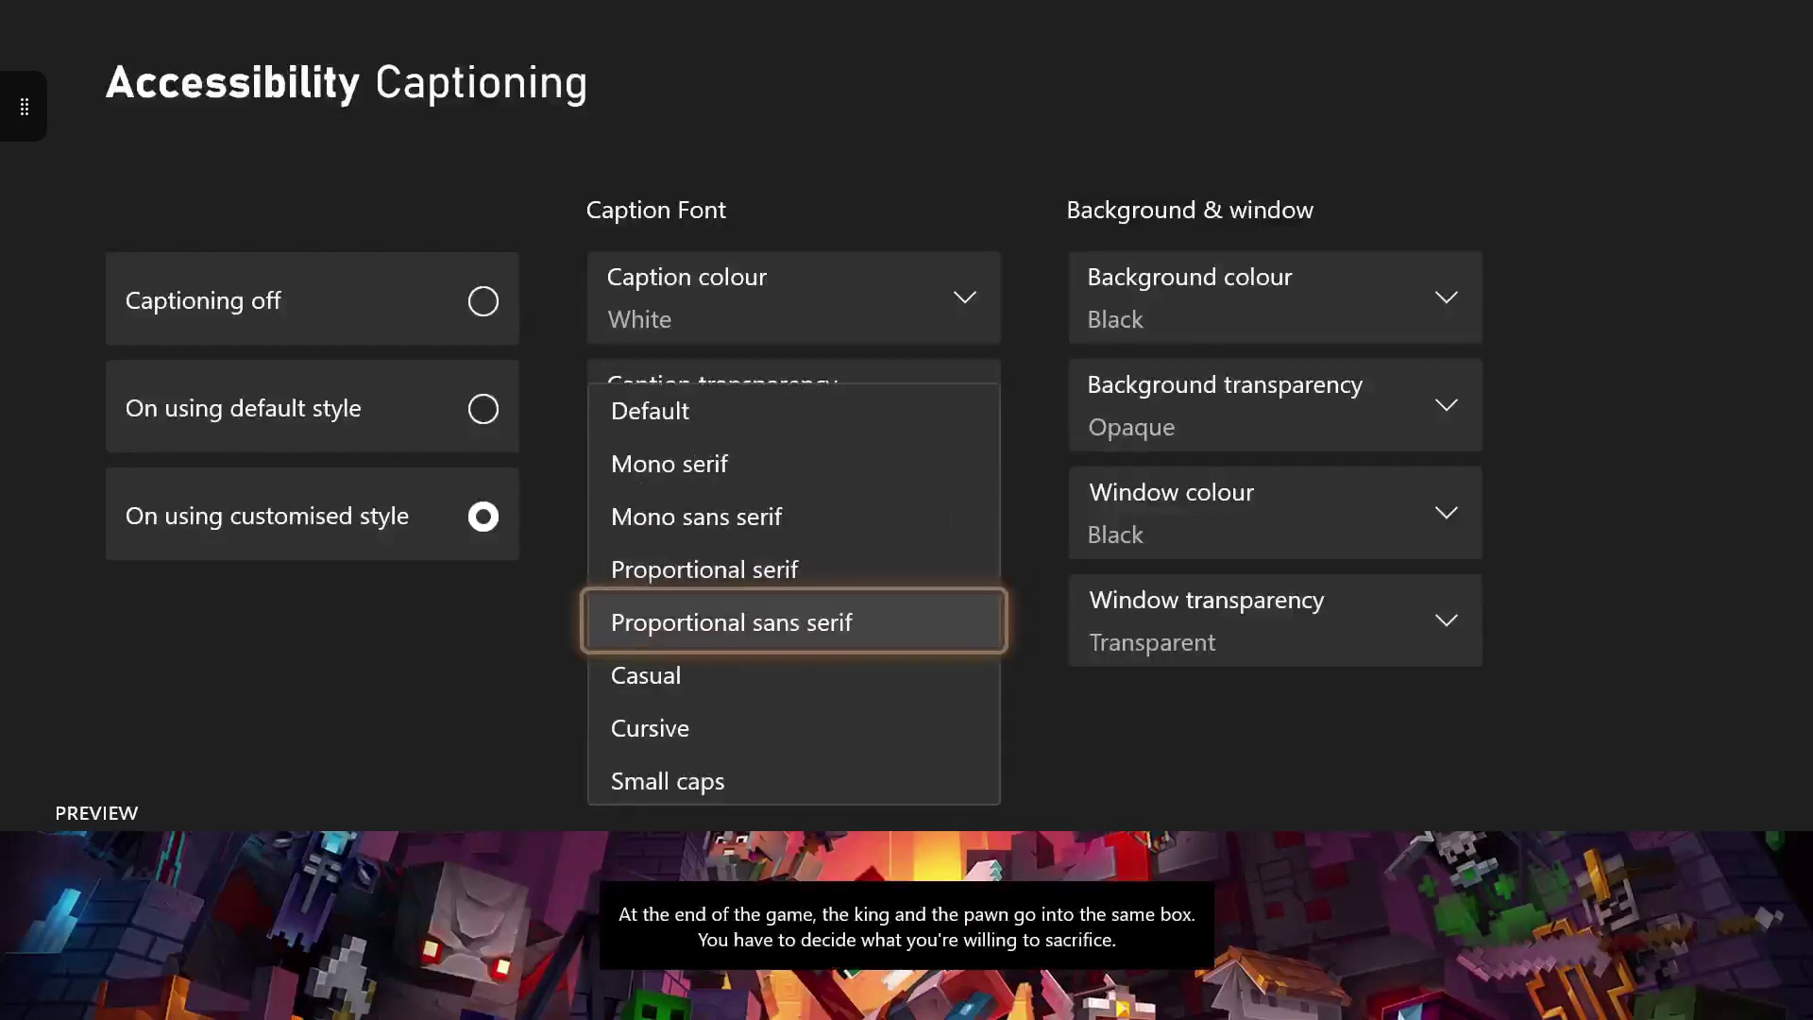
key(Down)
key(Return)
key(Return)
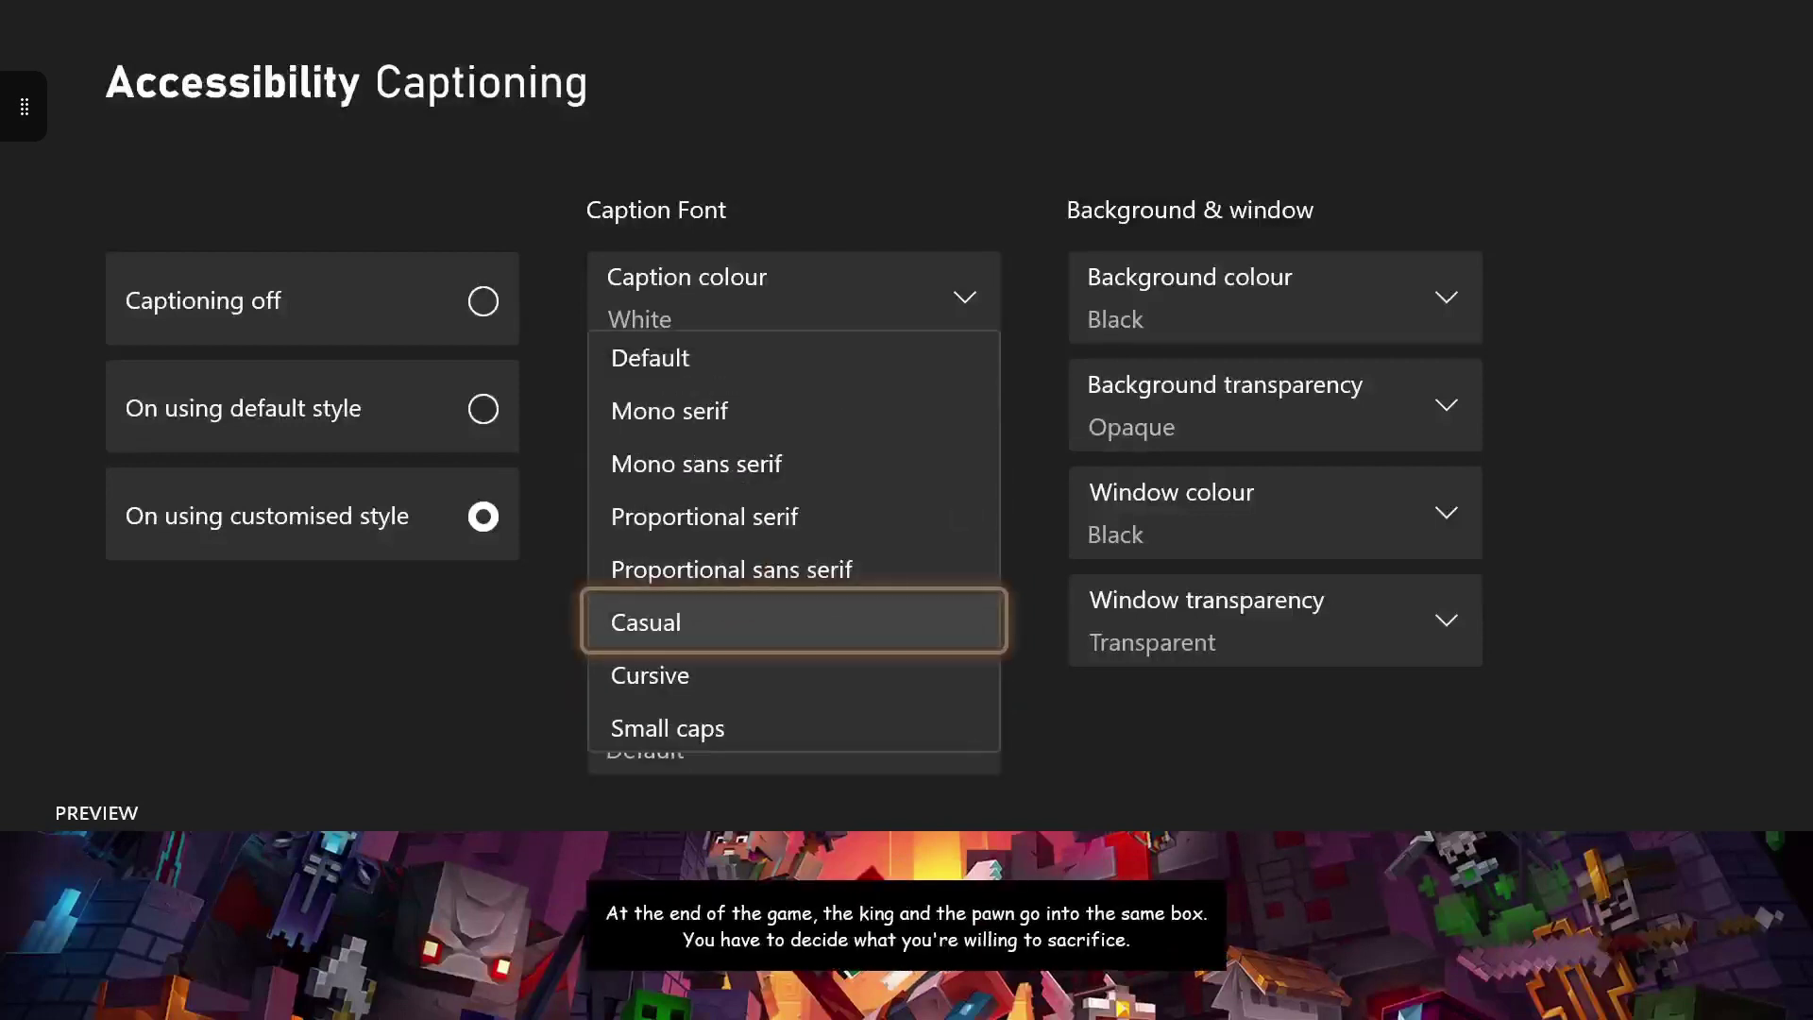
key(Down)
key(Return)
- Set the caption style to Small caps
key(Return)
key(Down)
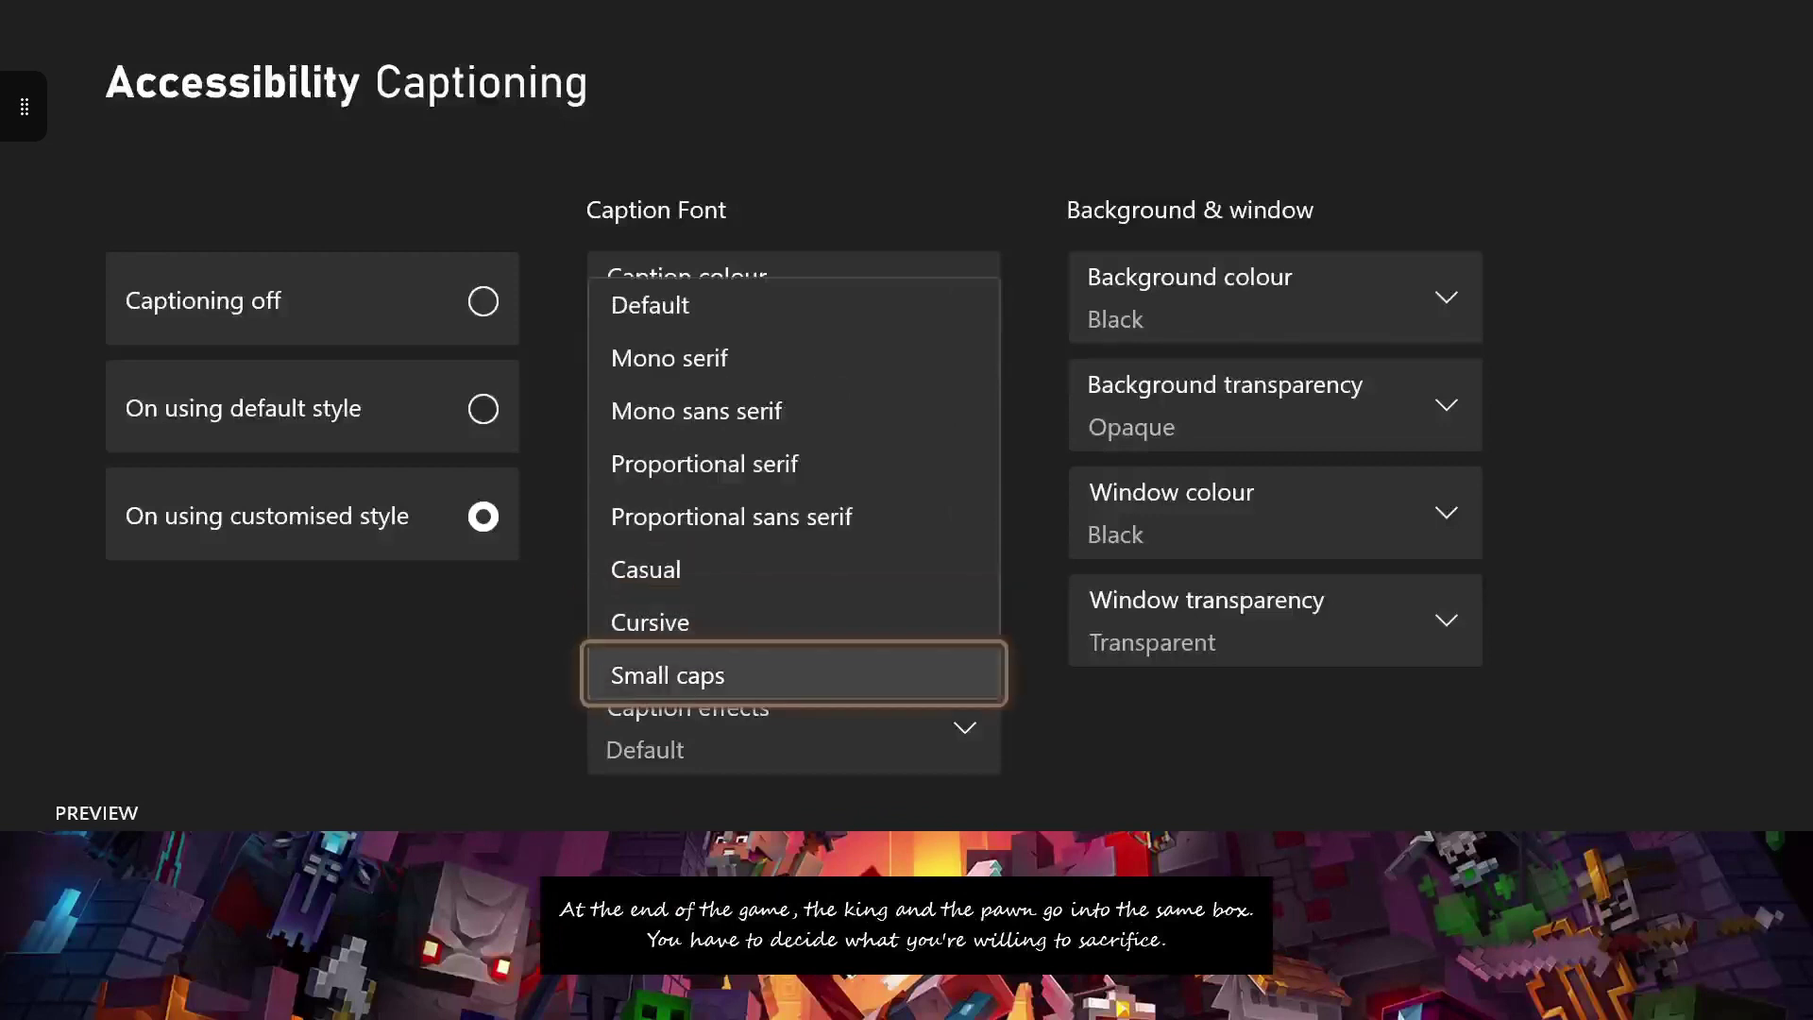
key(Return)
- Set the caption style to Proportional serif
key(Return)
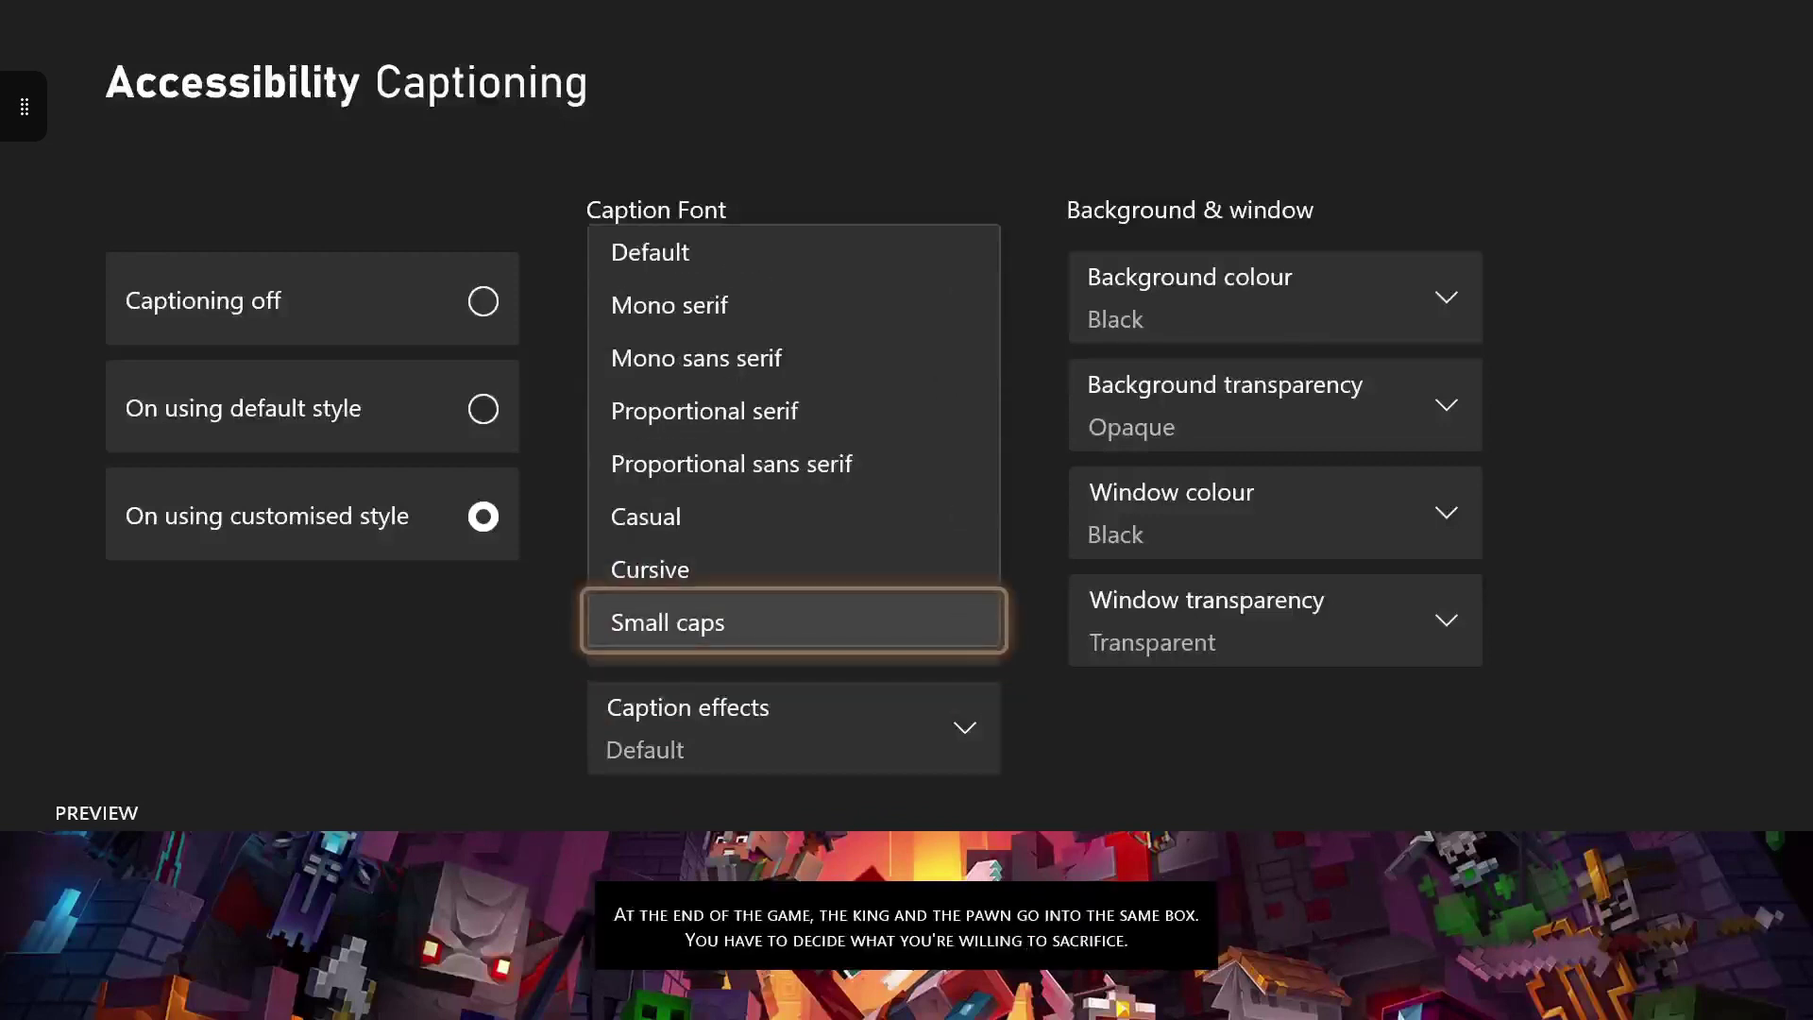
key(Up)
key(Up)
key(Up)
key(Up)
key(Return)
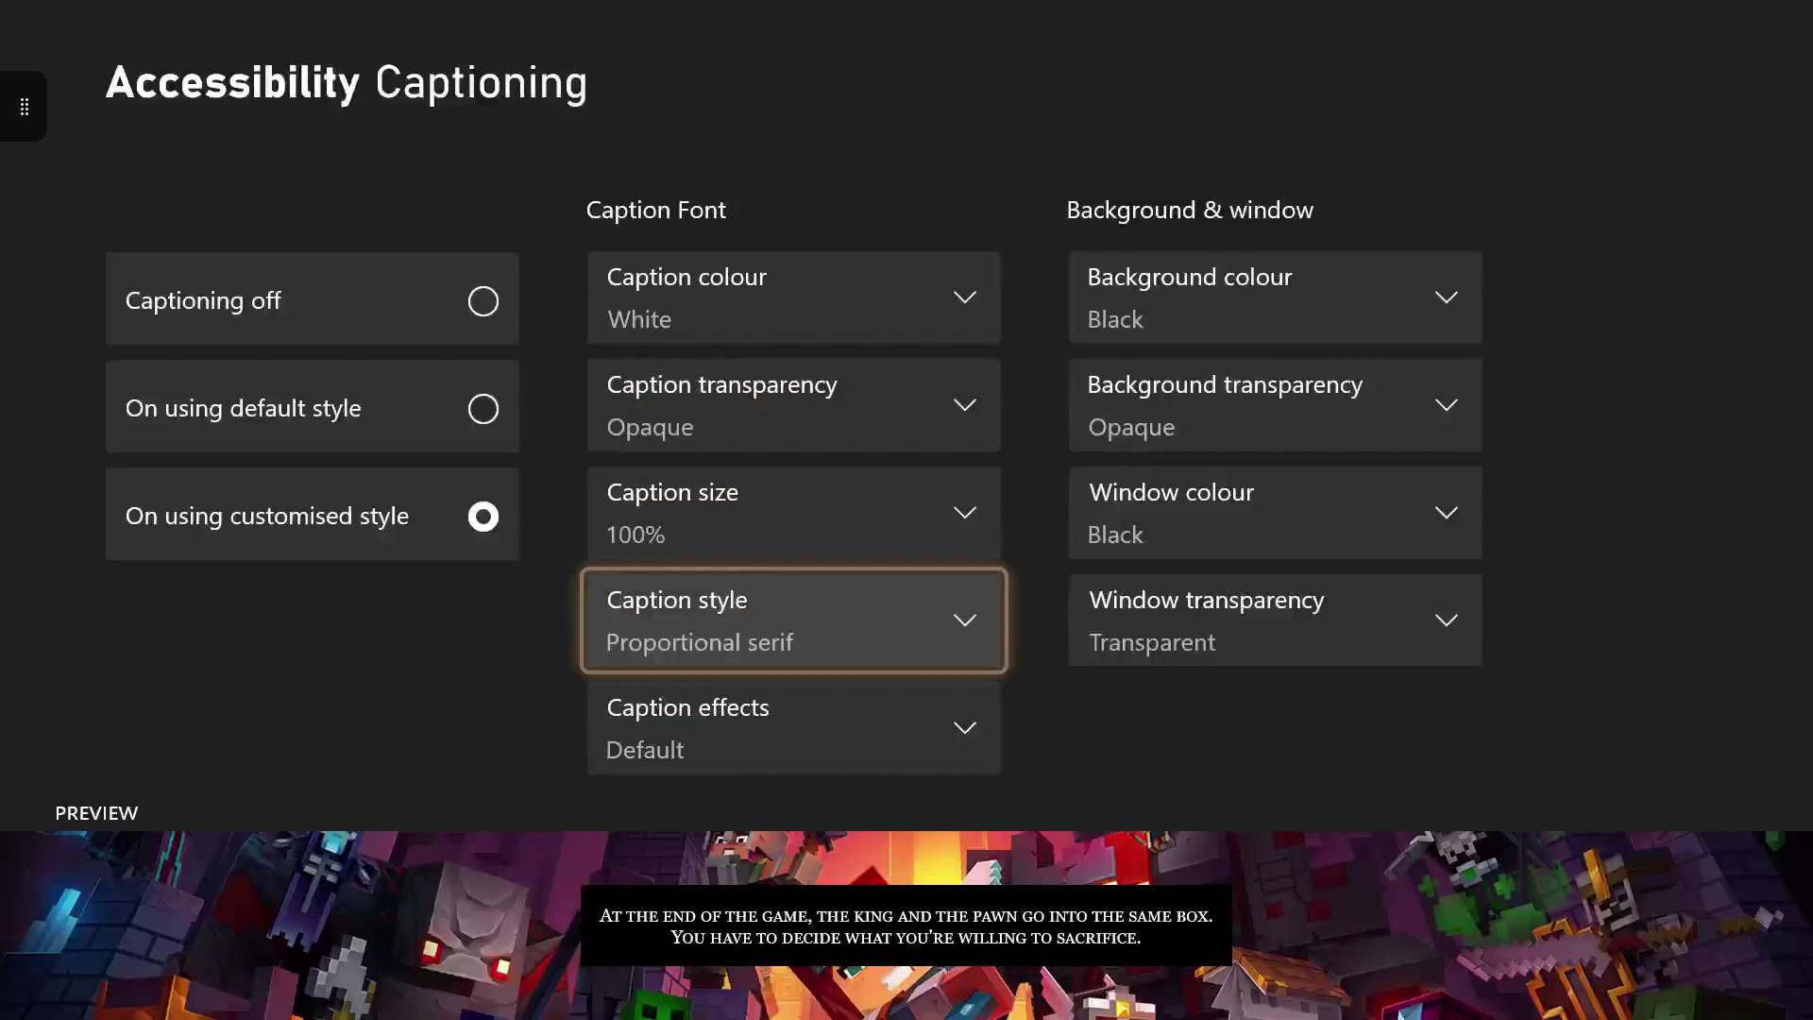
key(Down)
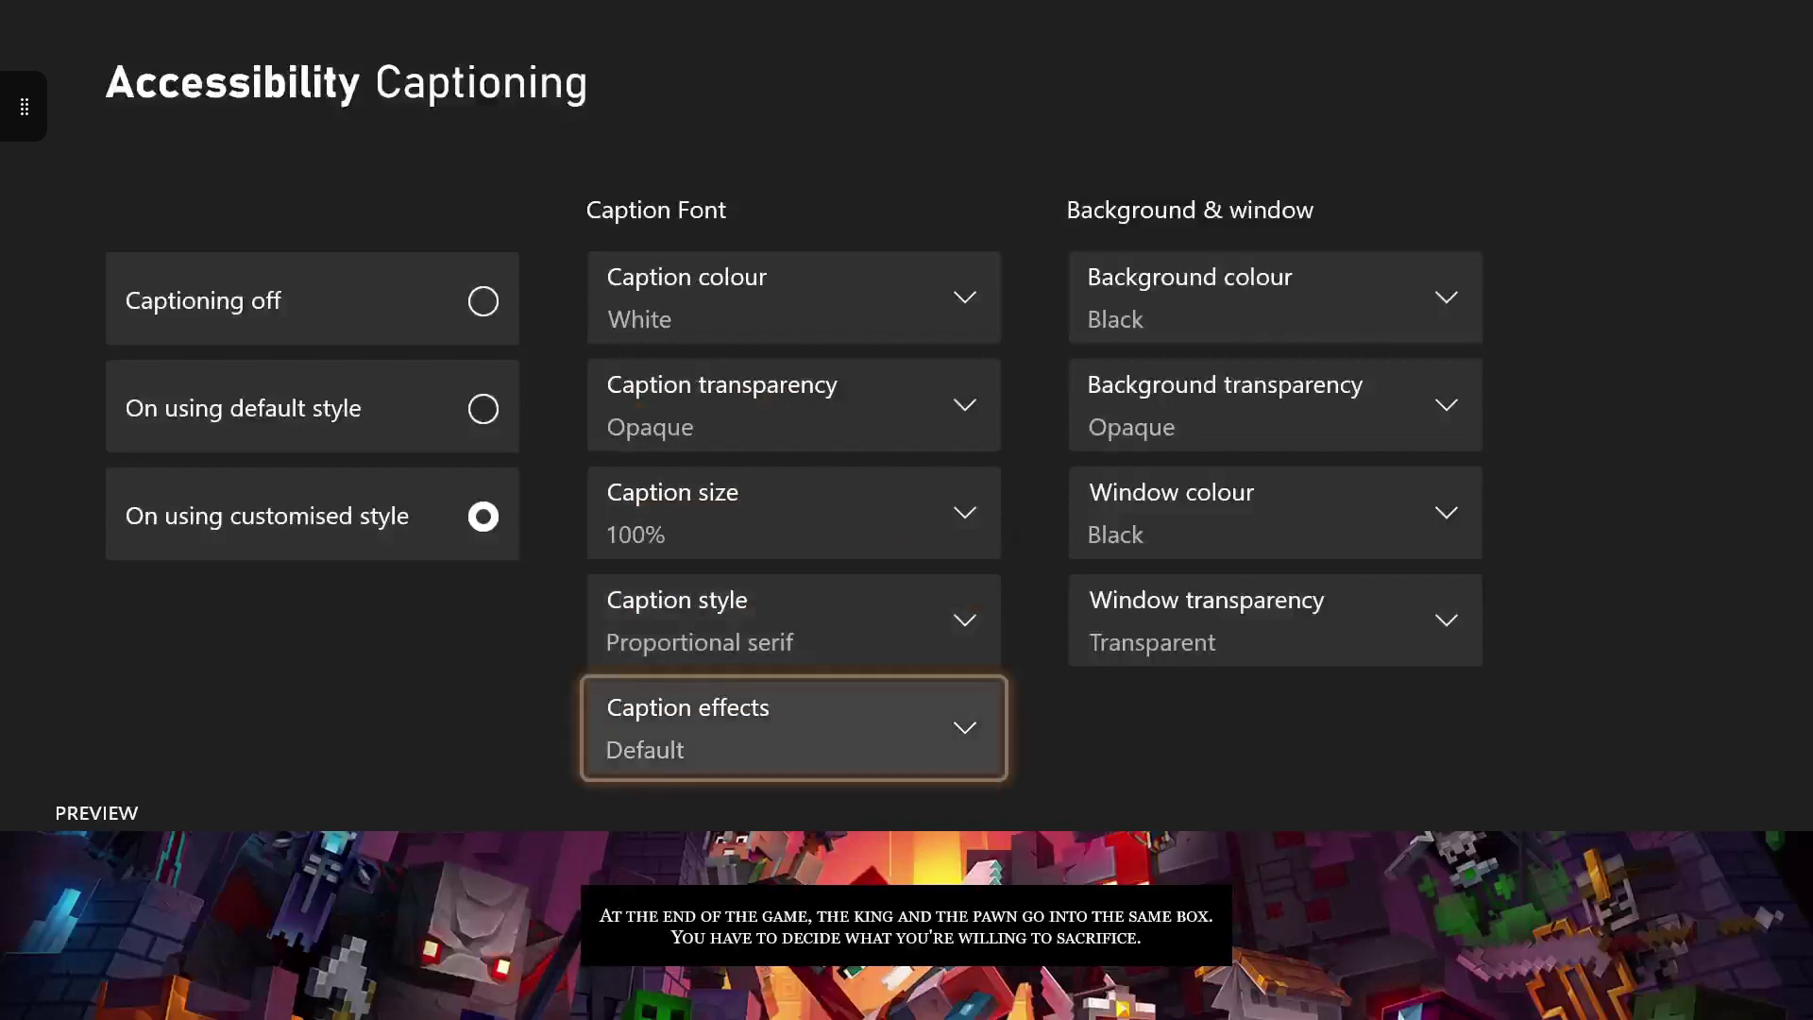
- Try Raised and Depressed as the caption effect
key(Return)
key(Down)
key(Down)
key(Return)
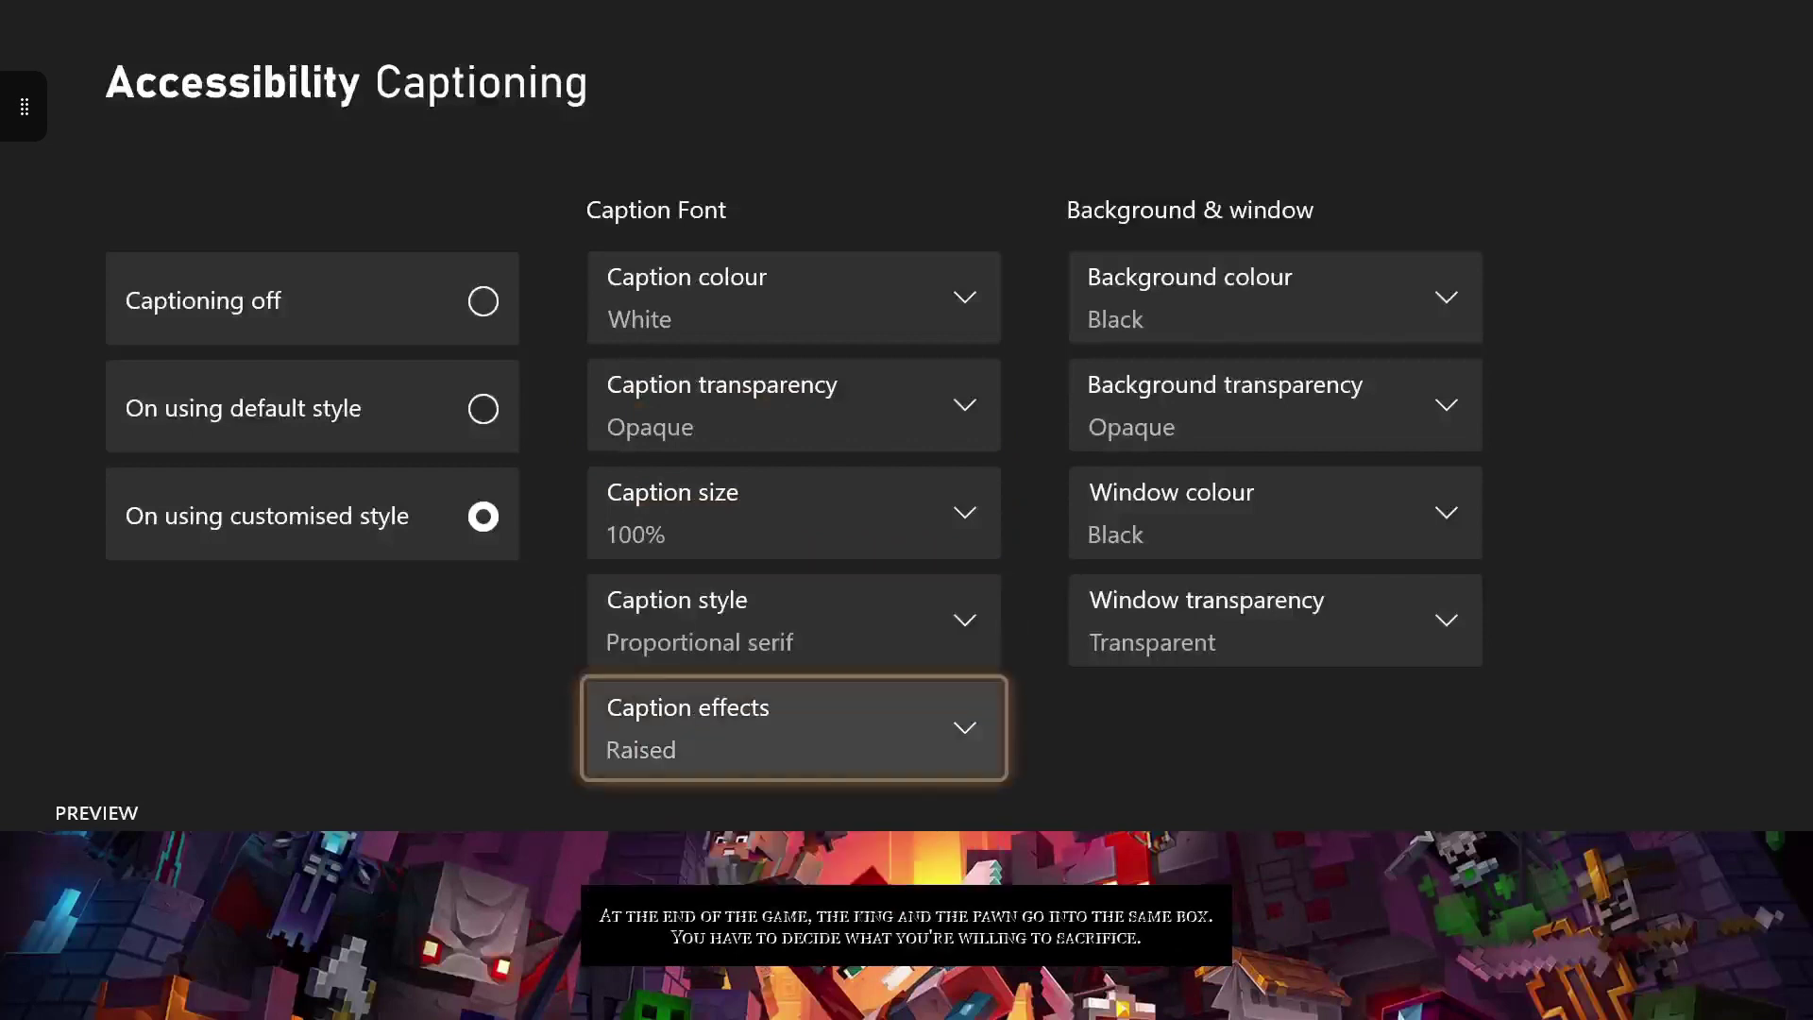
key(Return)
key(Down)
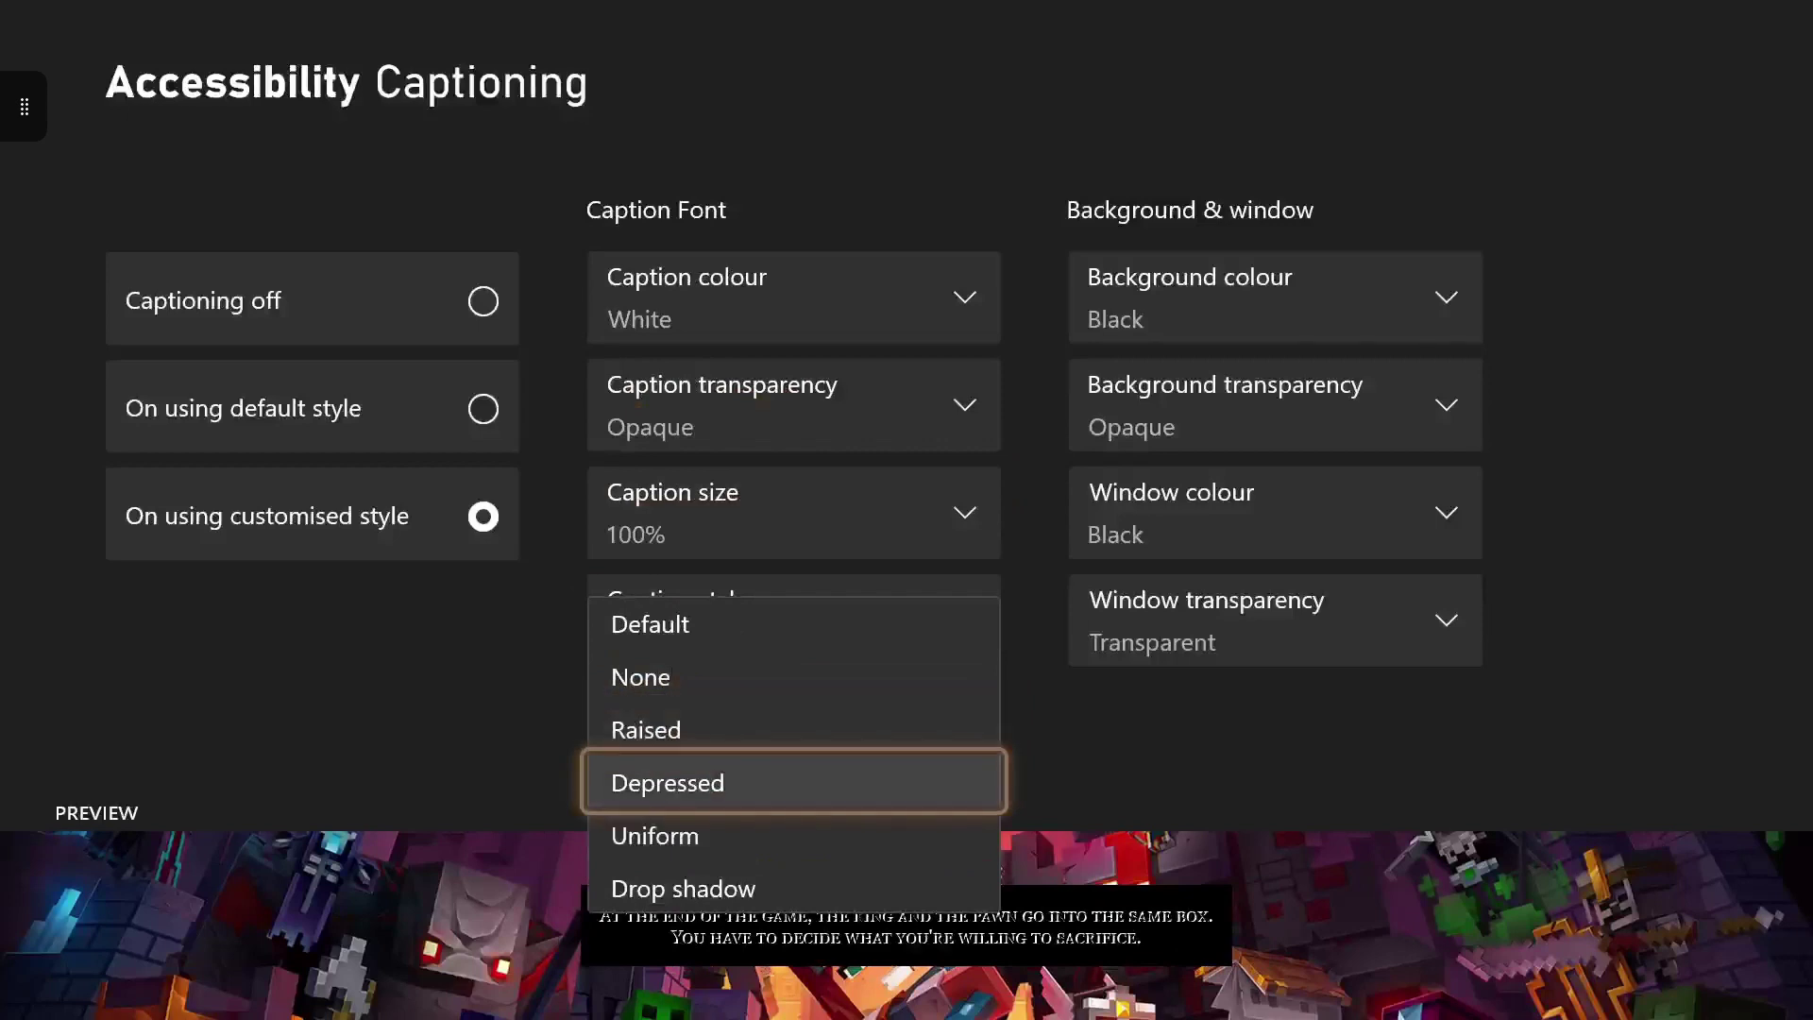
key(Return)
- Try Uniform and Drop shadow as the caption effect
key(Return)
key(Down)
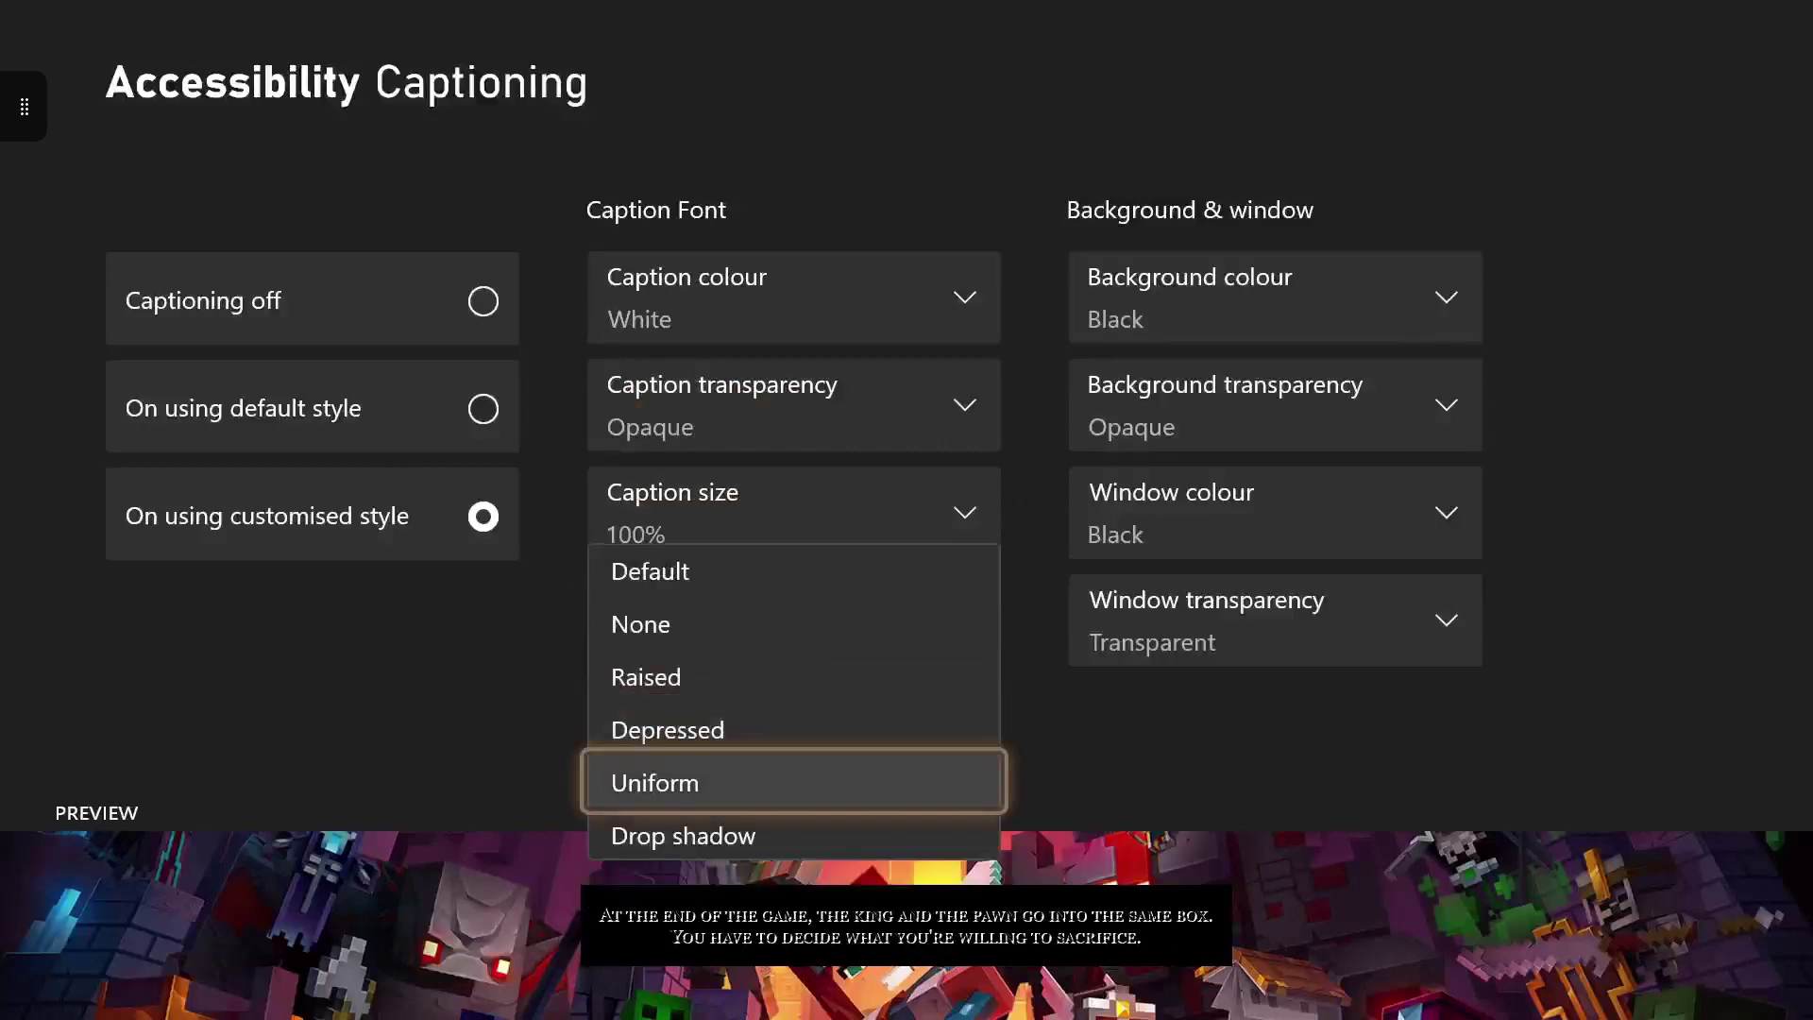
key(Return)
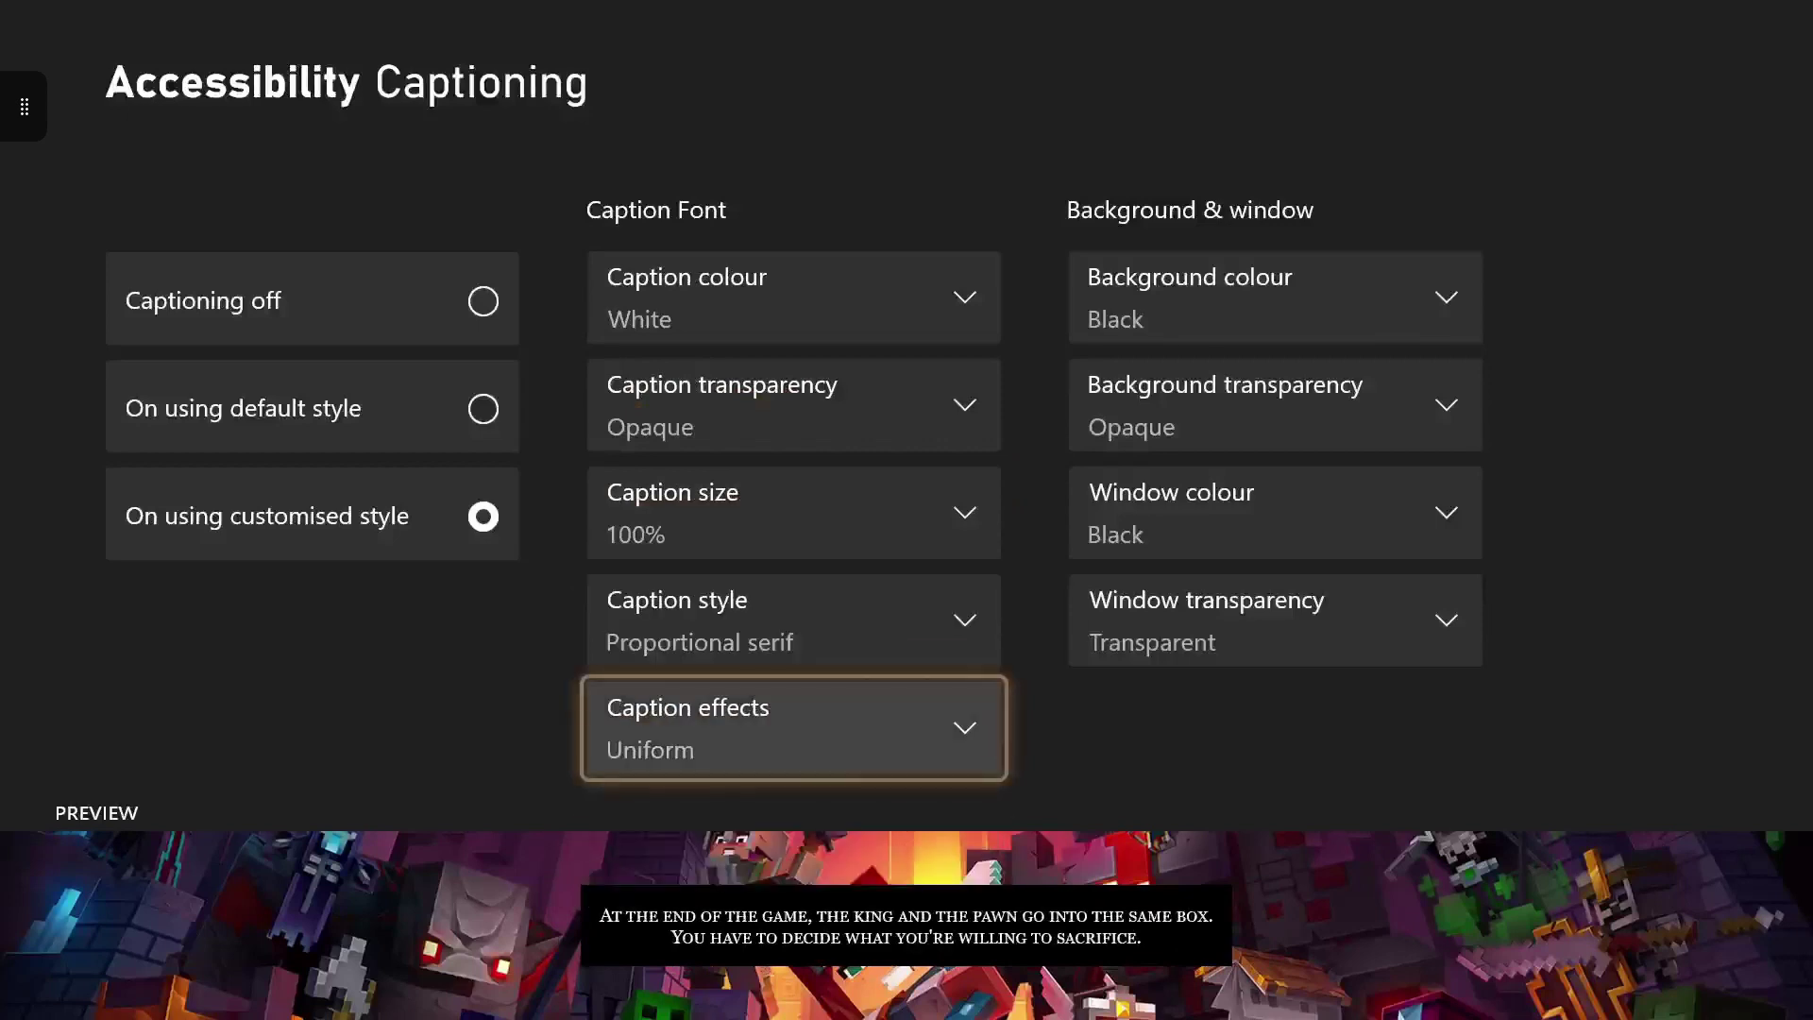
key(Return)
key(Down)
key(Return)
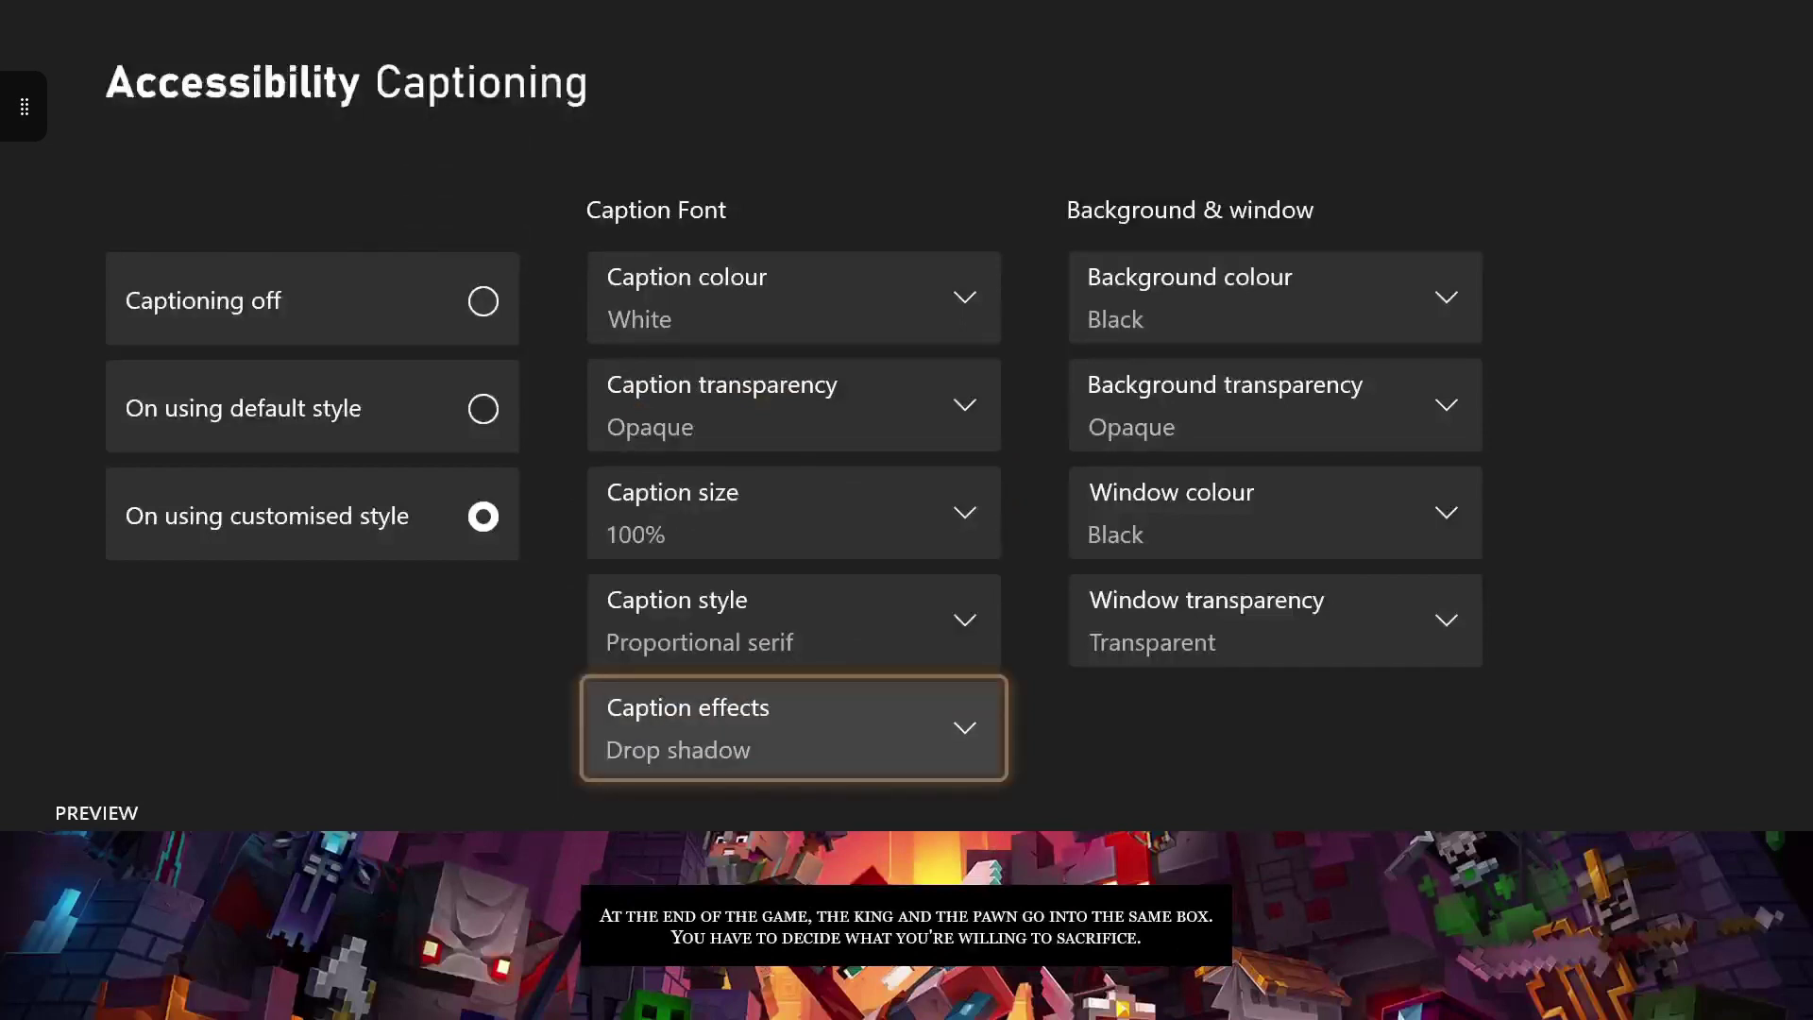
- Set the caption effect to Uniform
key(Return)
key(Up)
key(Return)
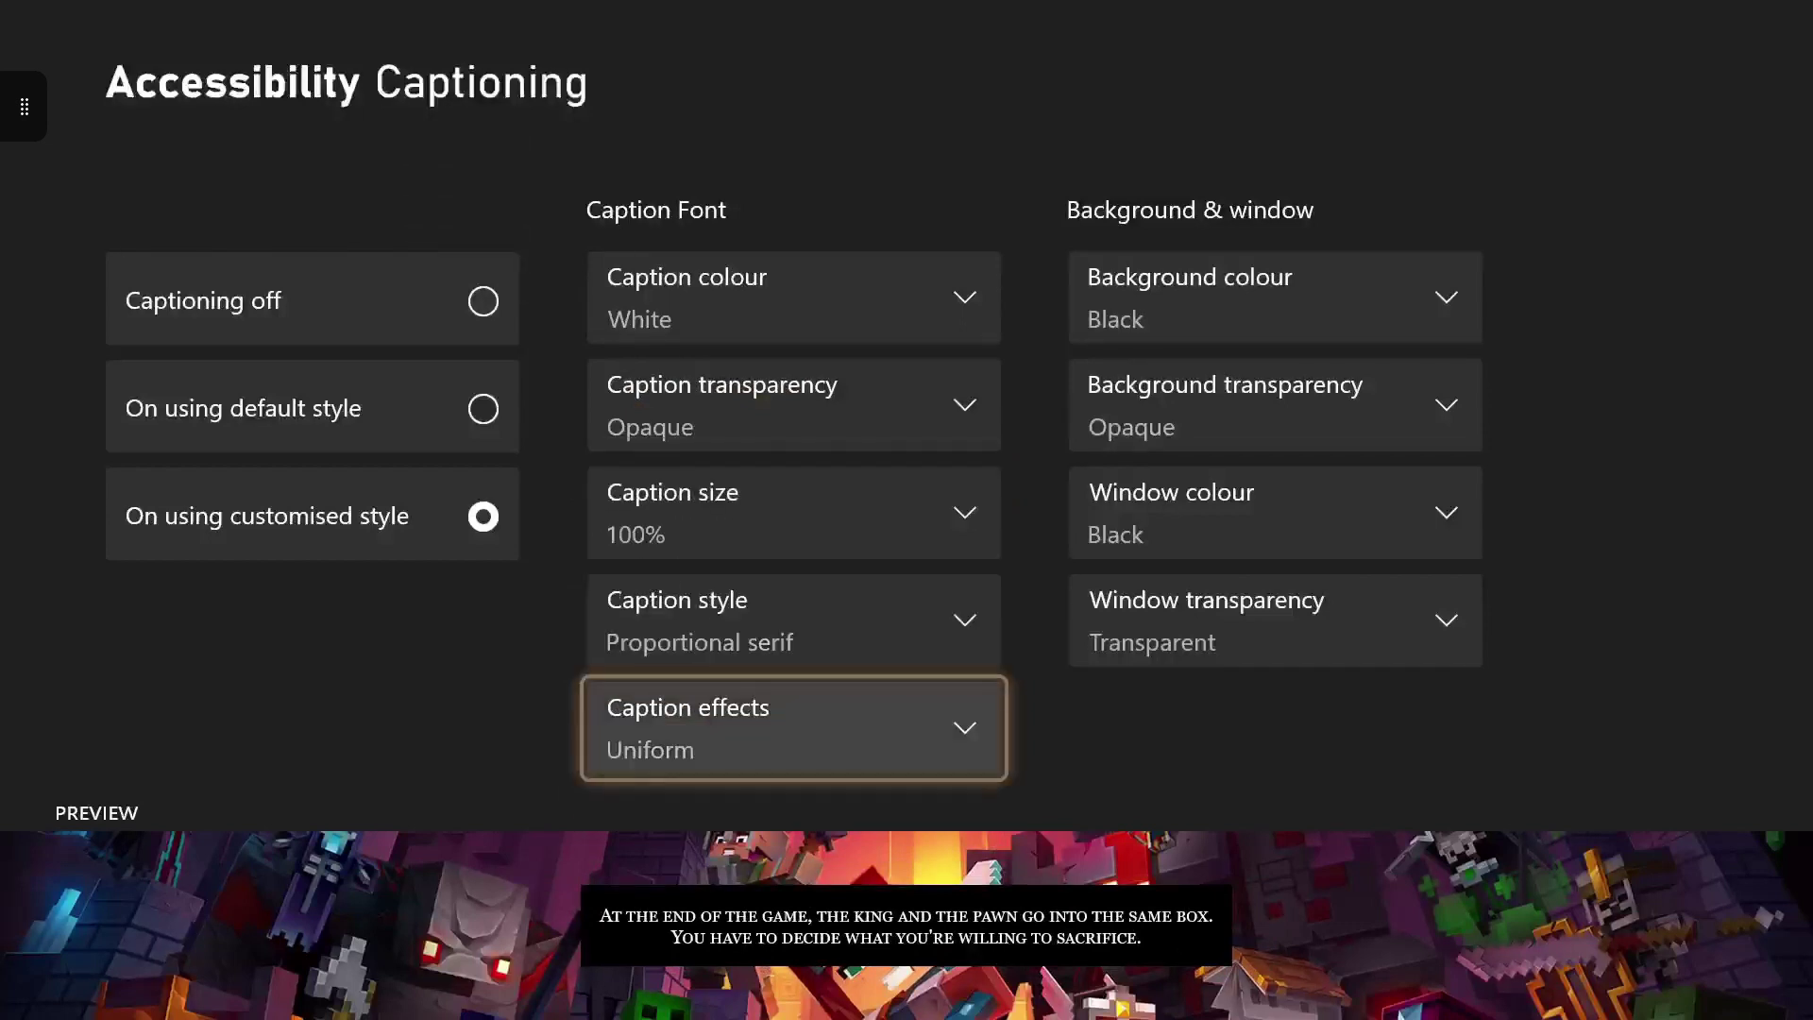
- Try White as the caption background colour
key(Right)
key(Up)
key(Up)
key(Up)
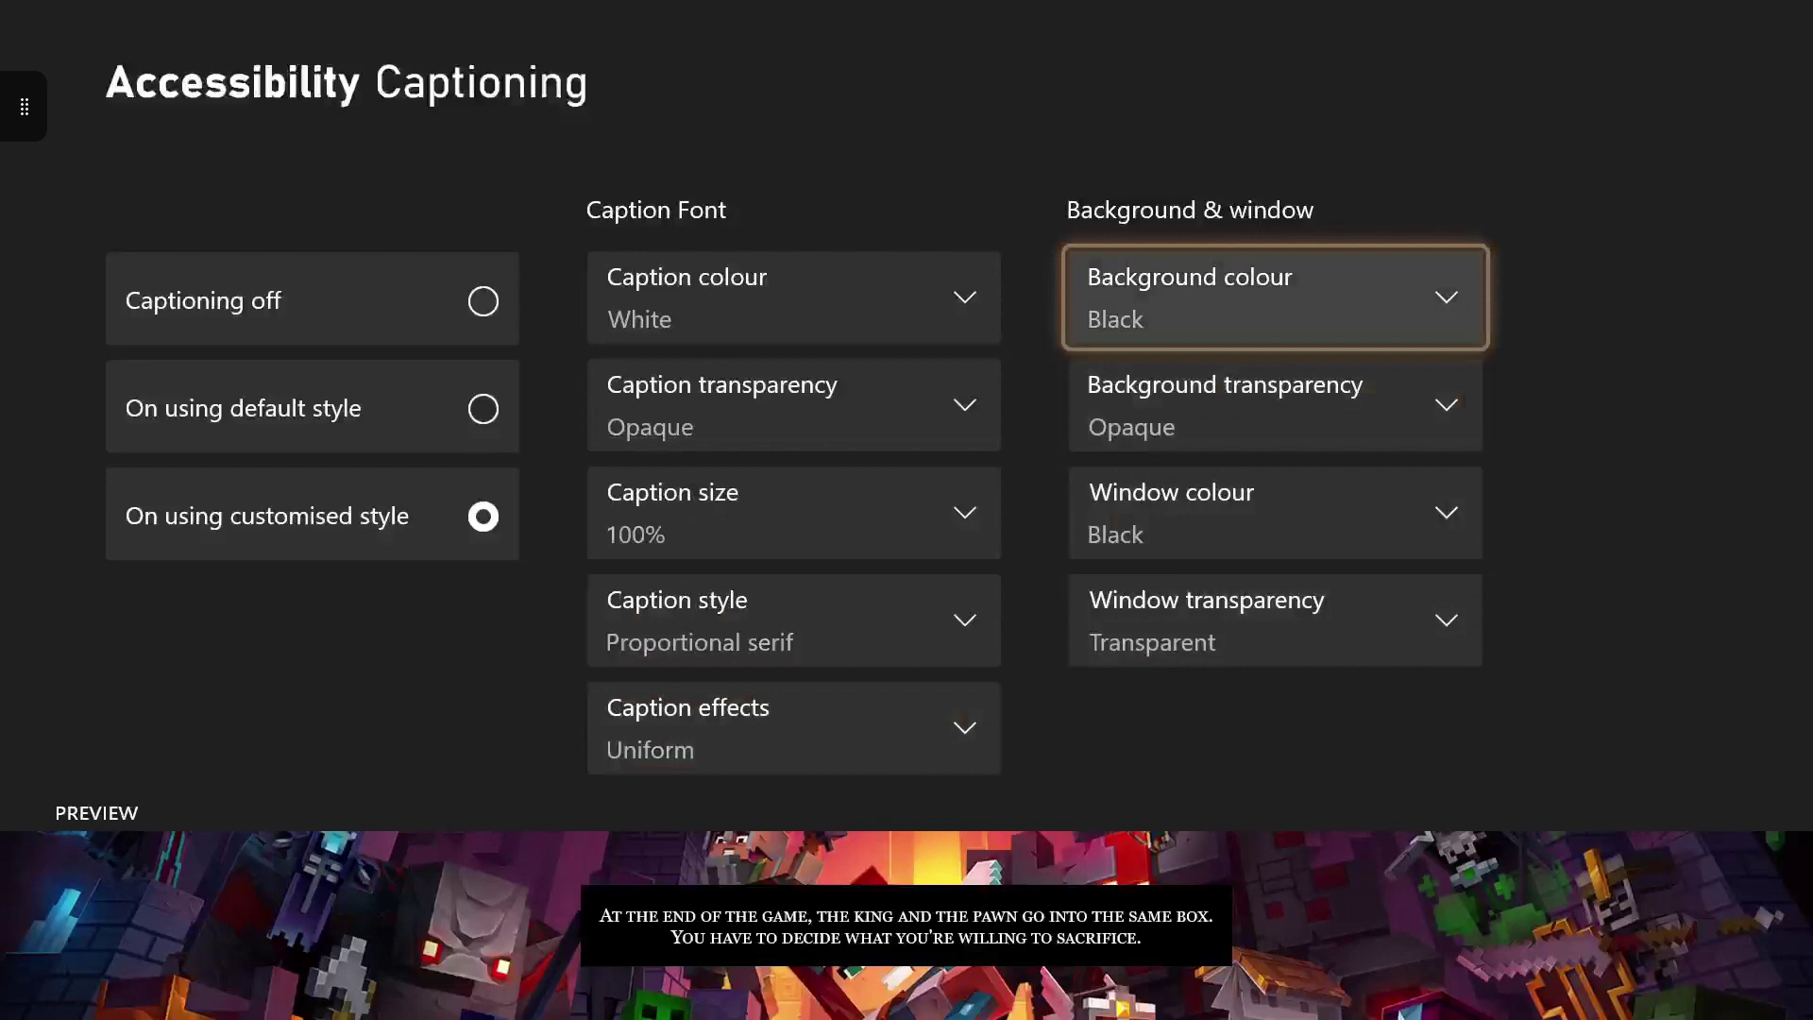
key(Return)
key(Up)
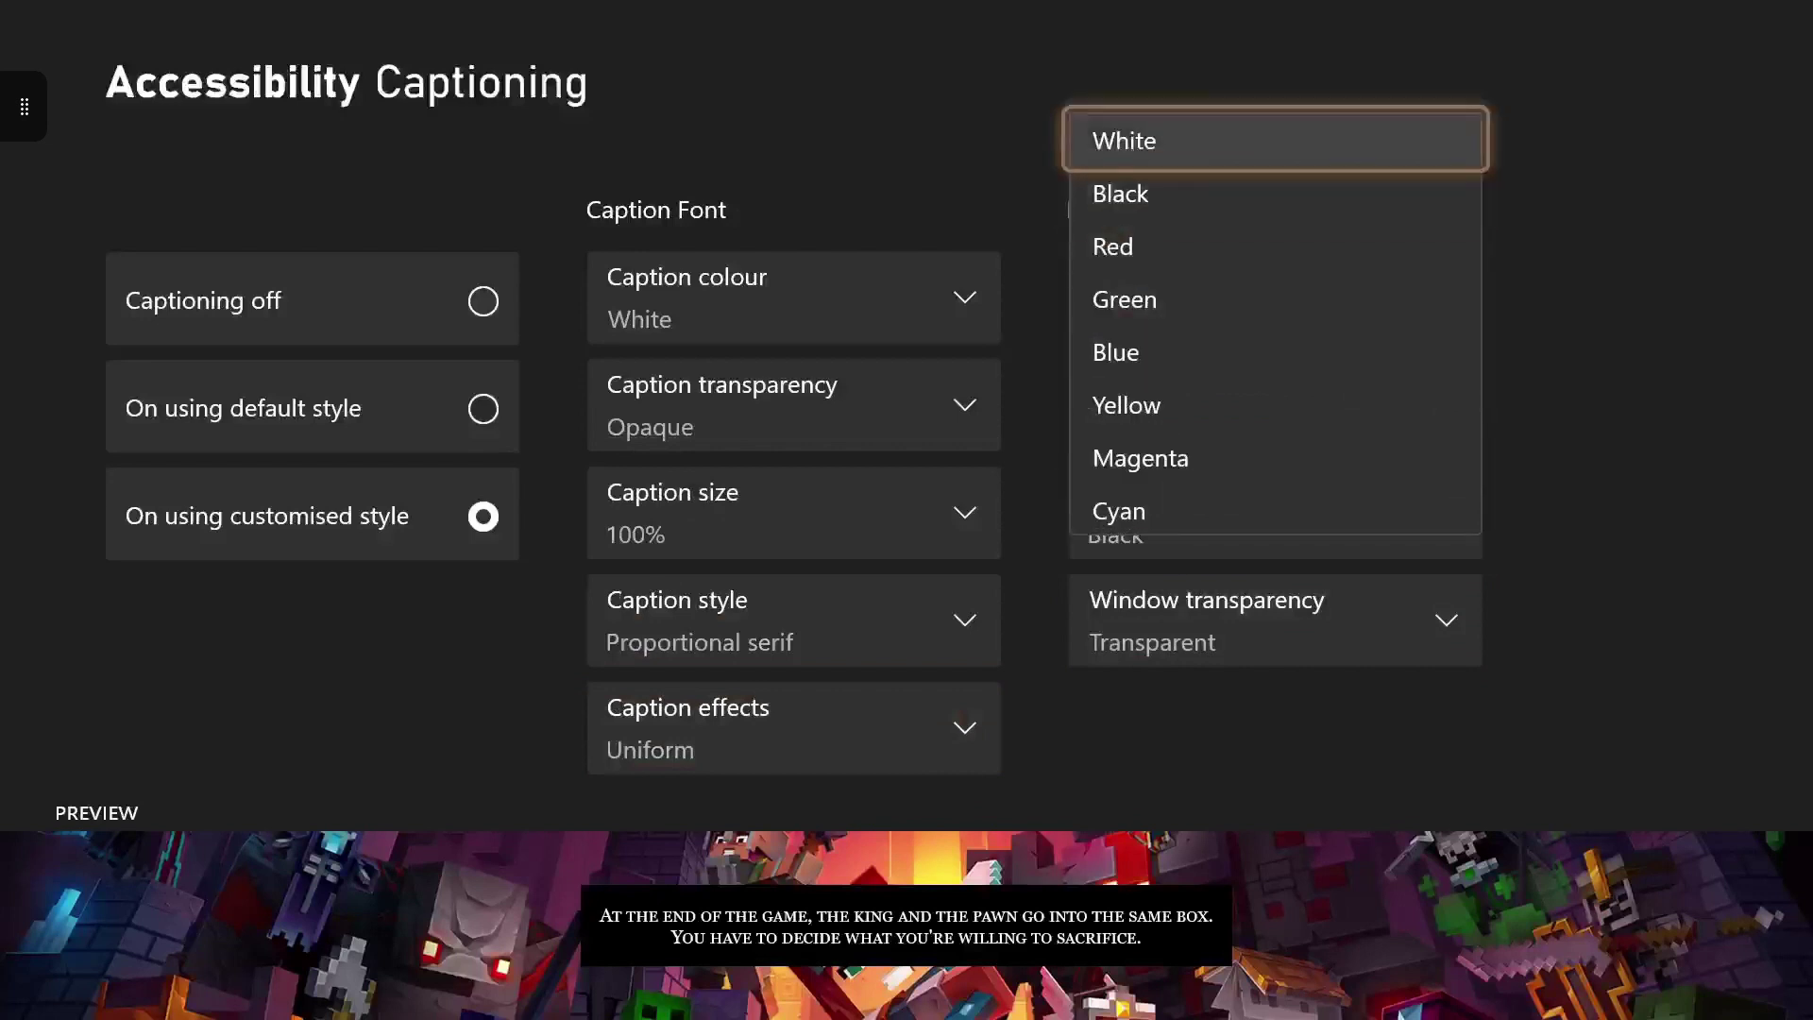
key(Down)
key(Up)
key(Return)
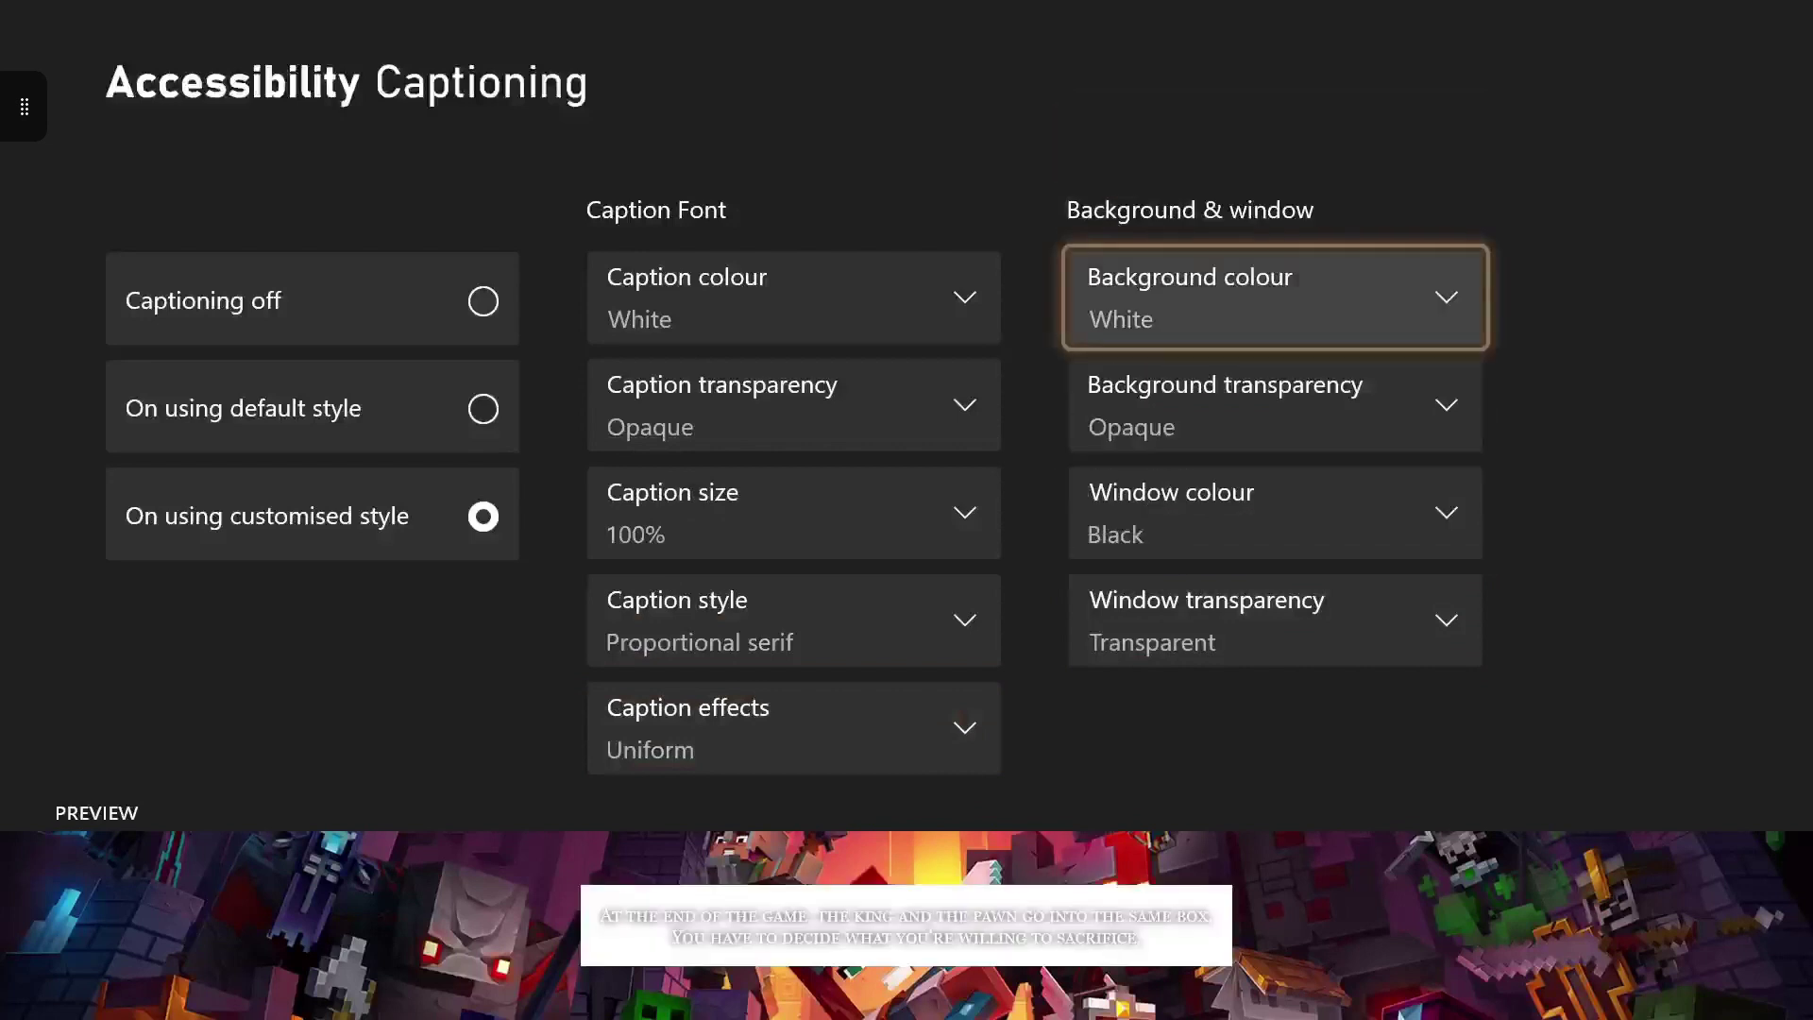
- Try Red and Green as the caption background colour
key(Return)
key(Down)
key(Down)
key(Return)
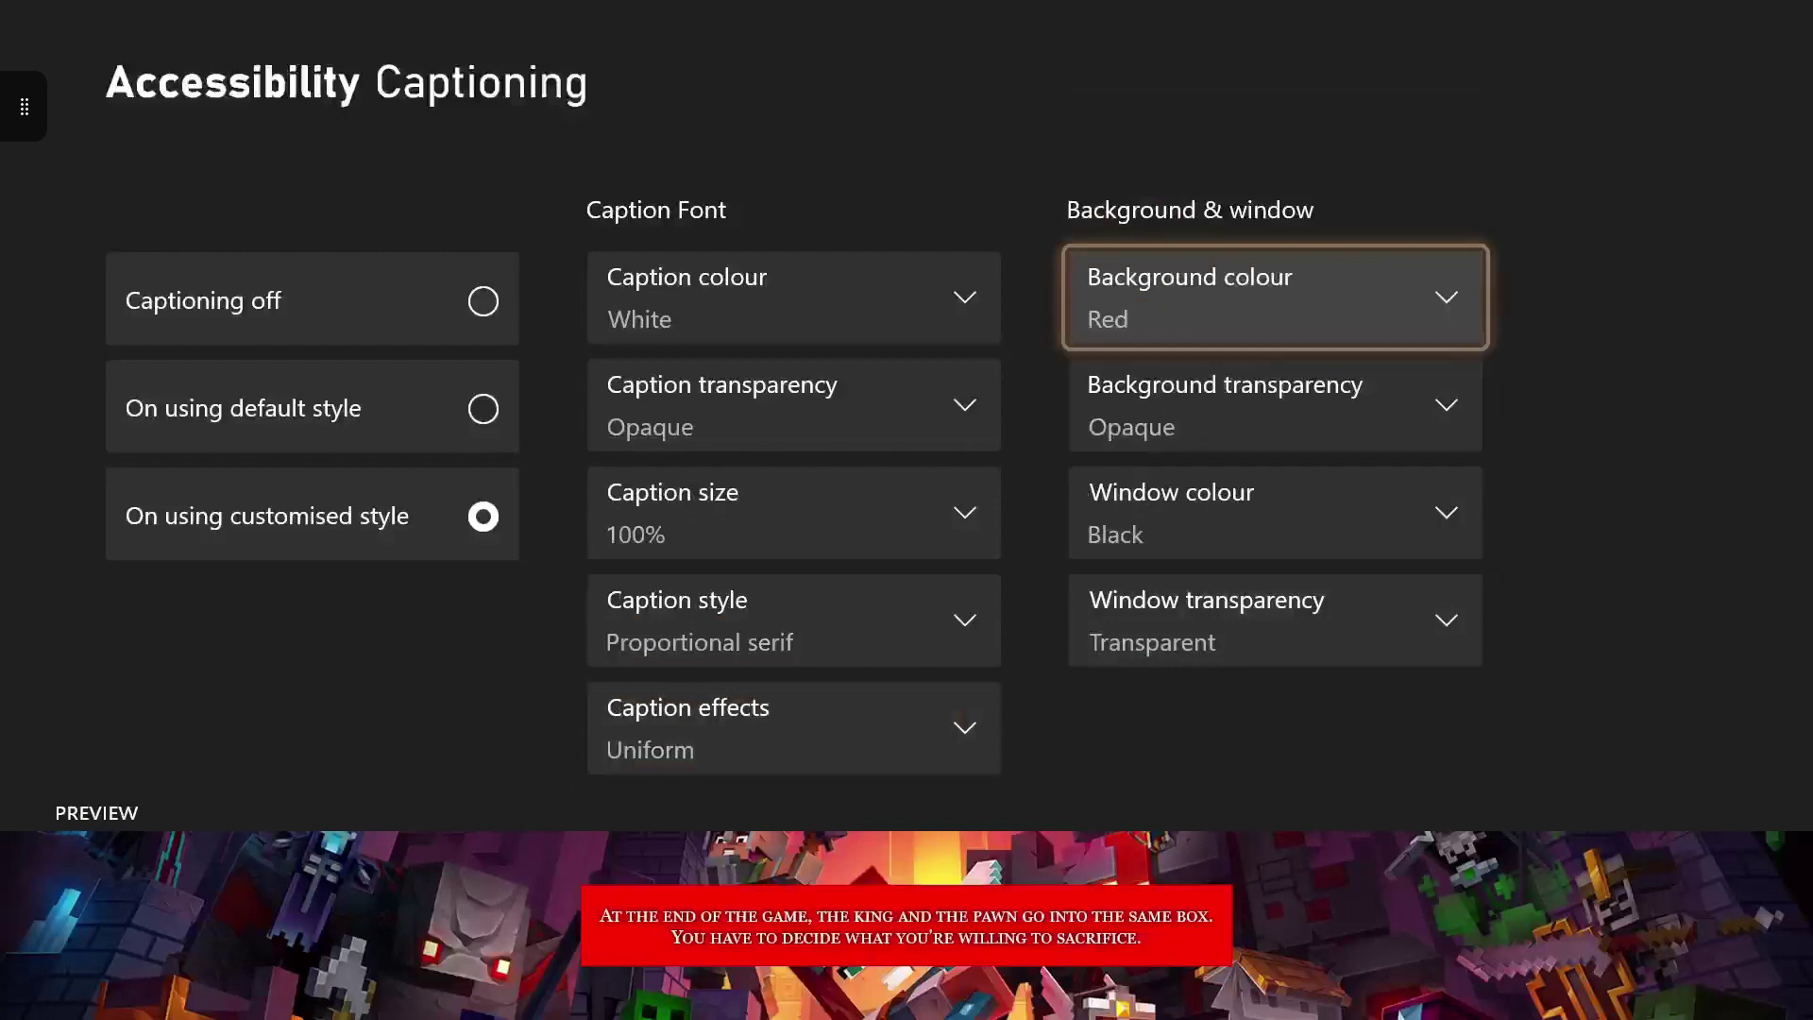
key(Return)
key(Down)
key(Return)
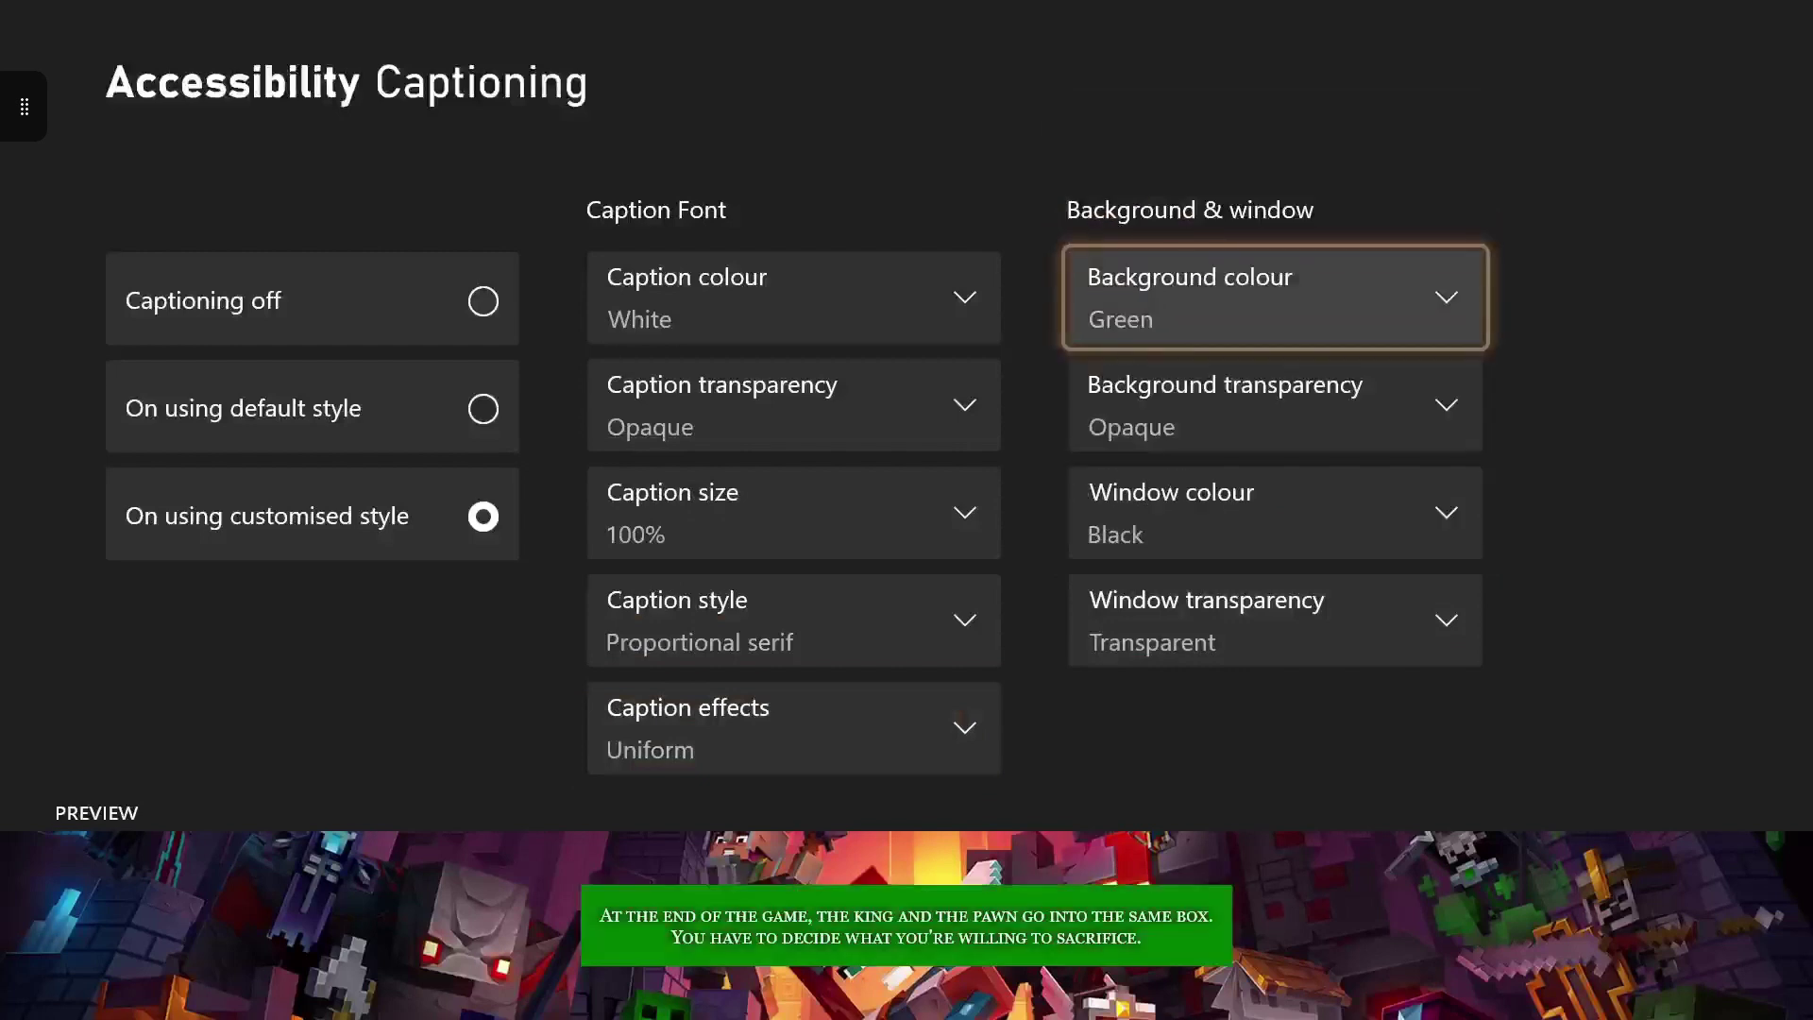
- Try Blue and Yellow as the caption background colour
key(Return)
key(Up)
key(Up)
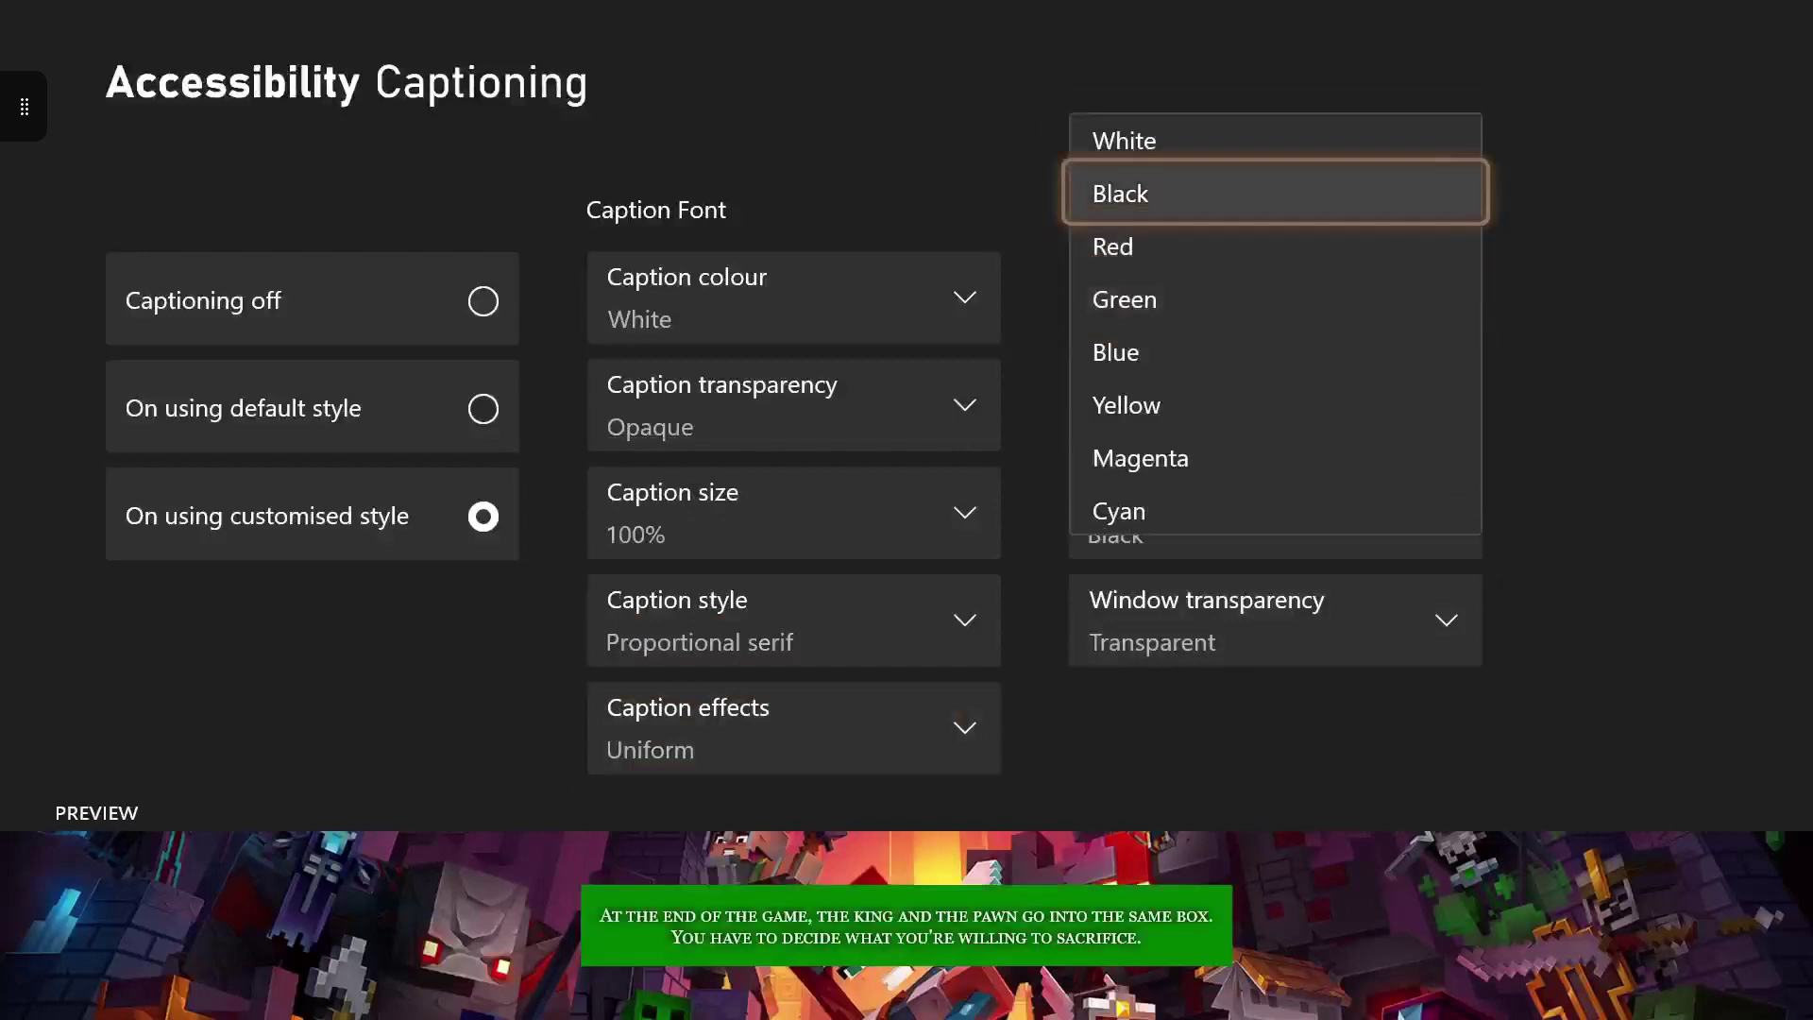
key(Down)
key(Down)
key(Down)
key(Return)
key(Return)
key(Down)
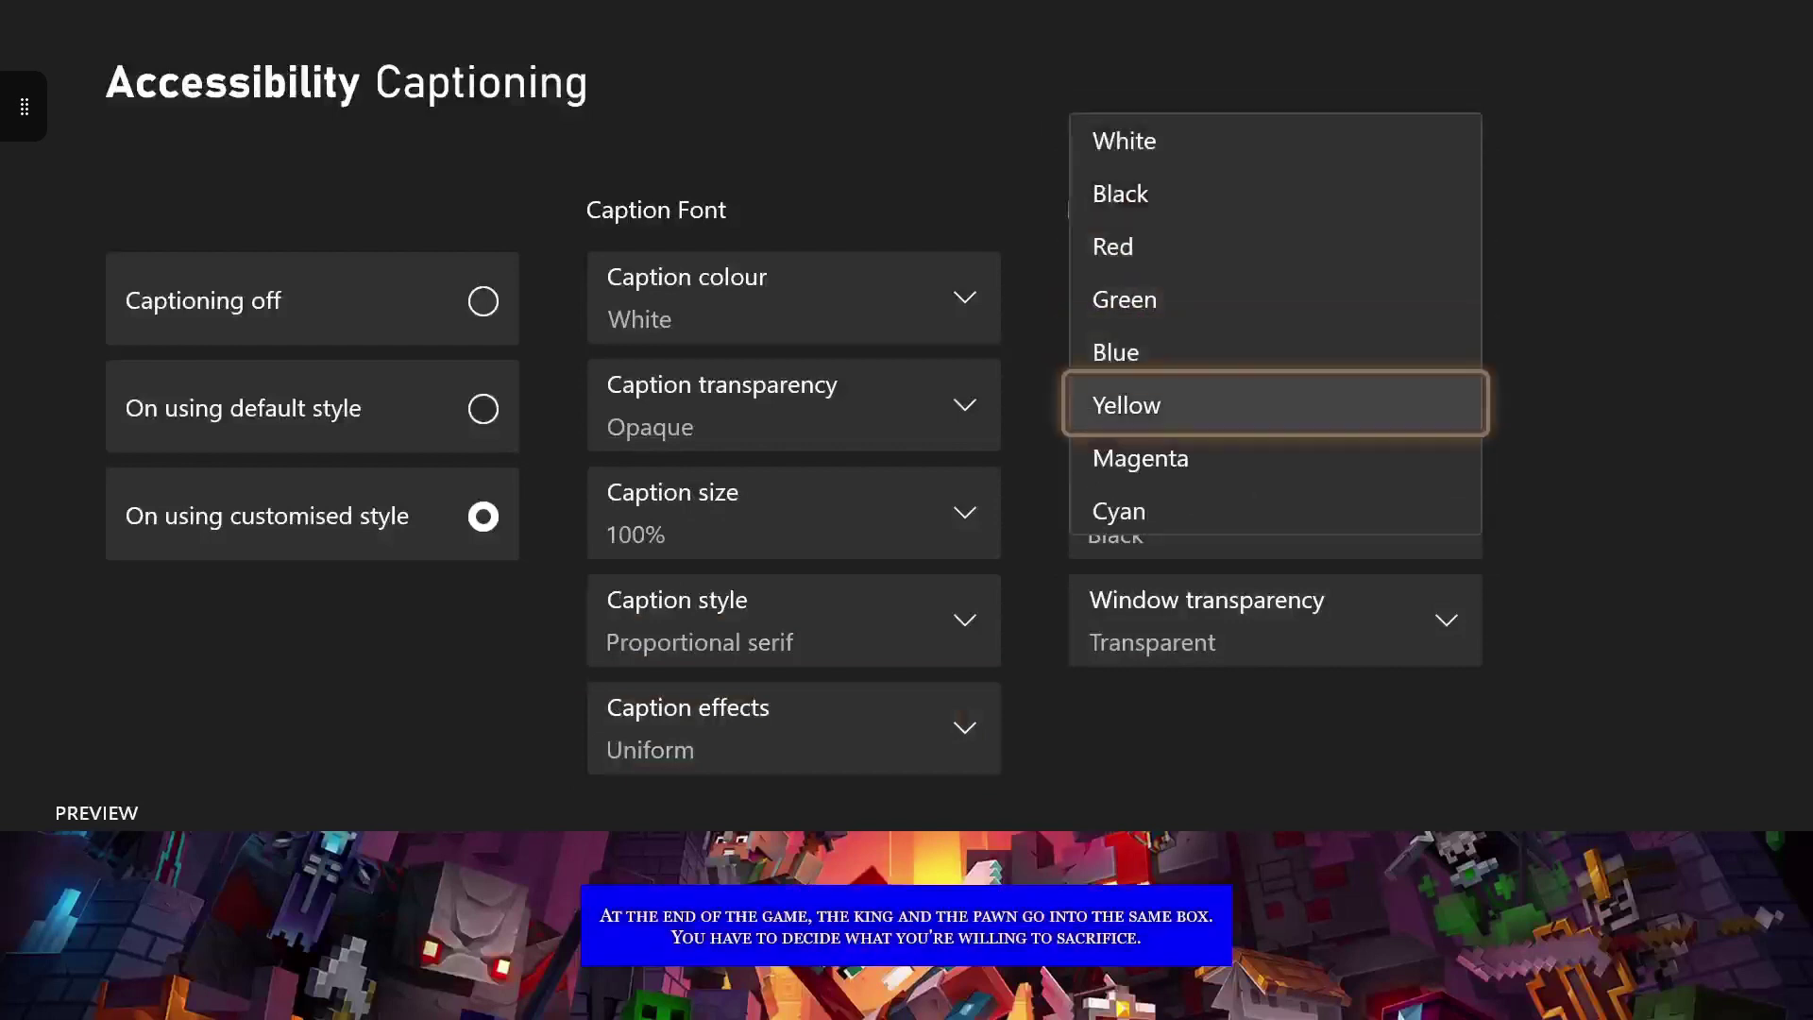
key(Return)
- Try Magenta and Cyan as the caption background colour
key(Down)
key(Up)
key(Return)
key(Down)
key(Return)
key(Down)
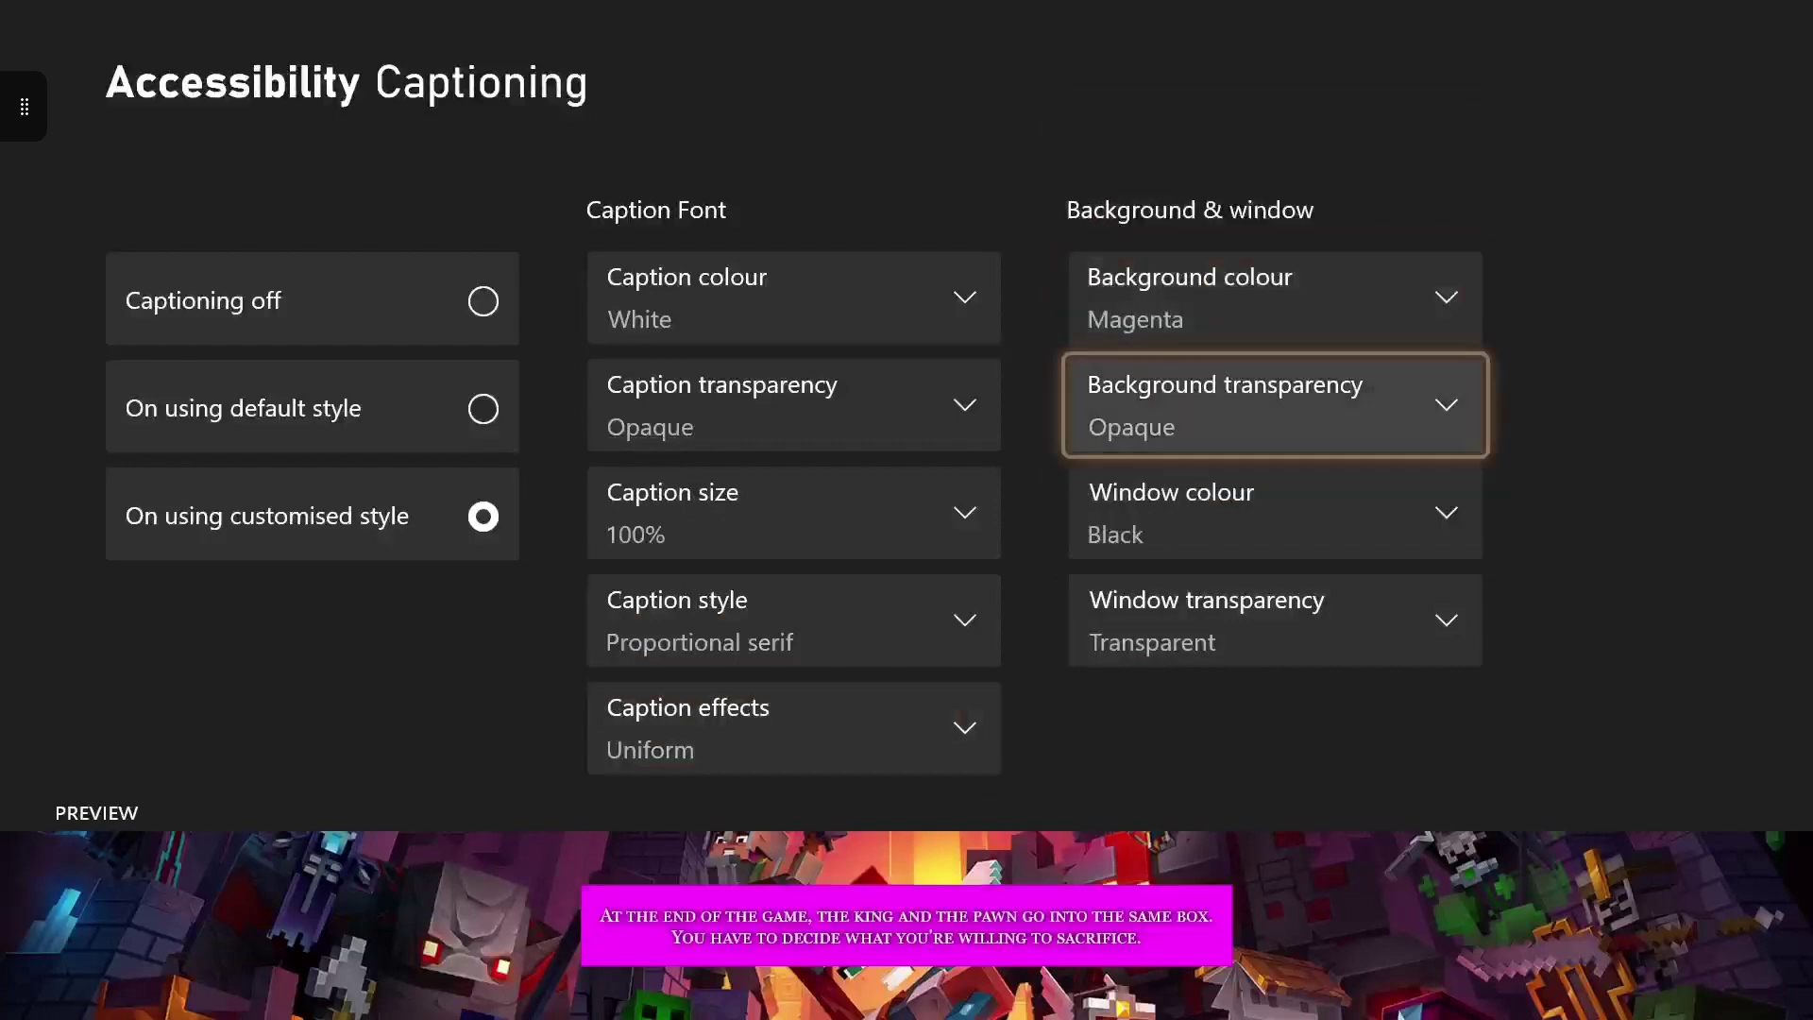
key(Up)
key(Return)
key(Down)
key(Return)
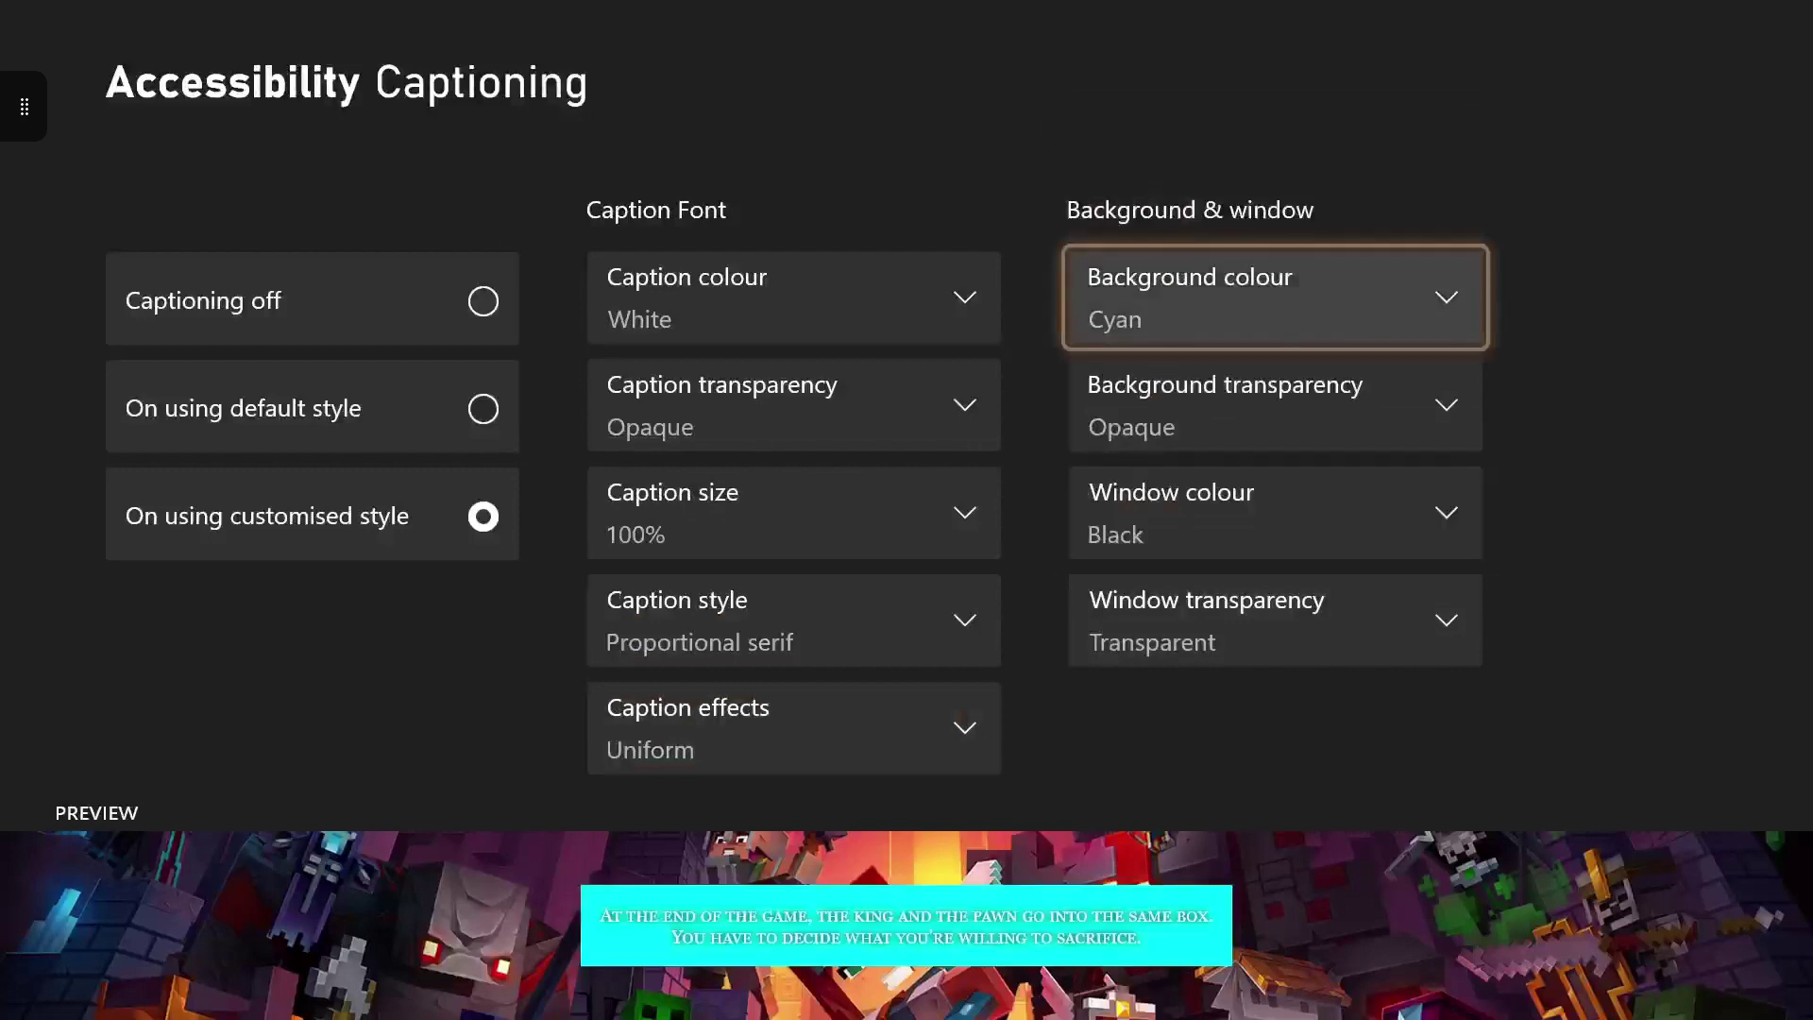
- Set the caption background colour to White
key(Return)
key(Up)
key(Up)
key(Up)
key(Up)
key(Up)
key(Up)
key(Up)
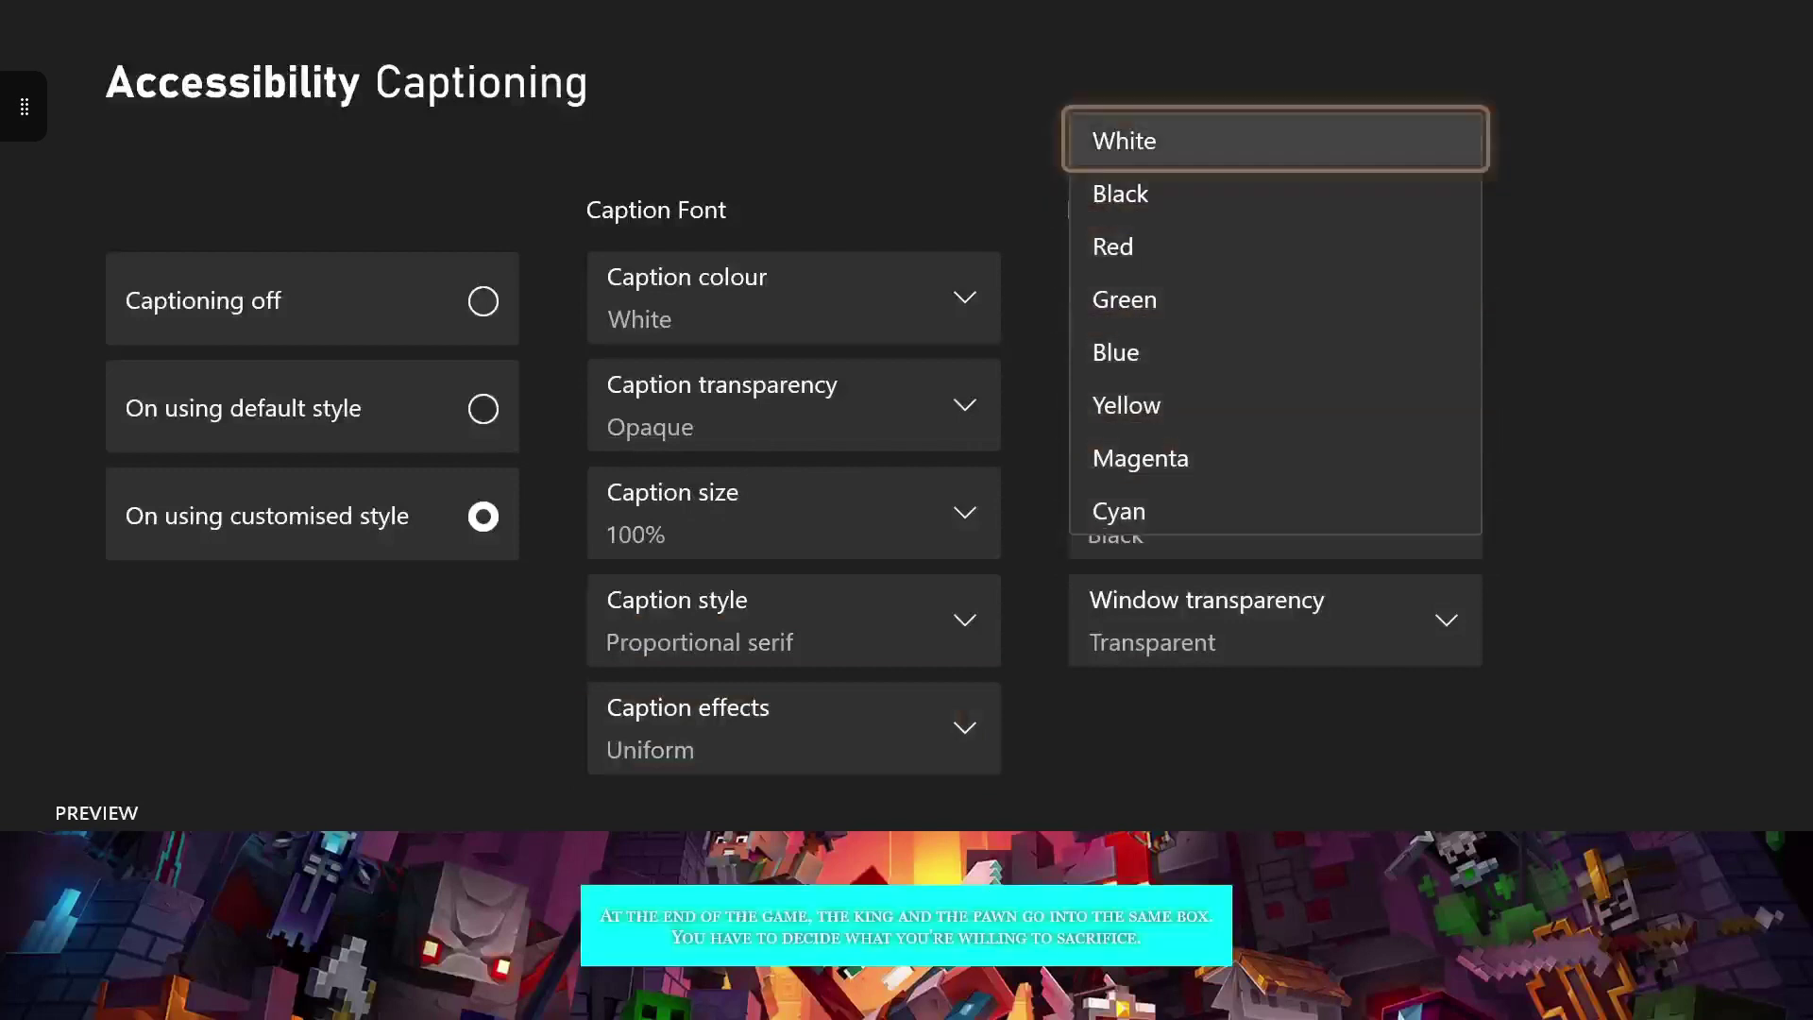
key(Return)
- Try Transparent and Semi-transparent as the caption background transparency
key(Down)
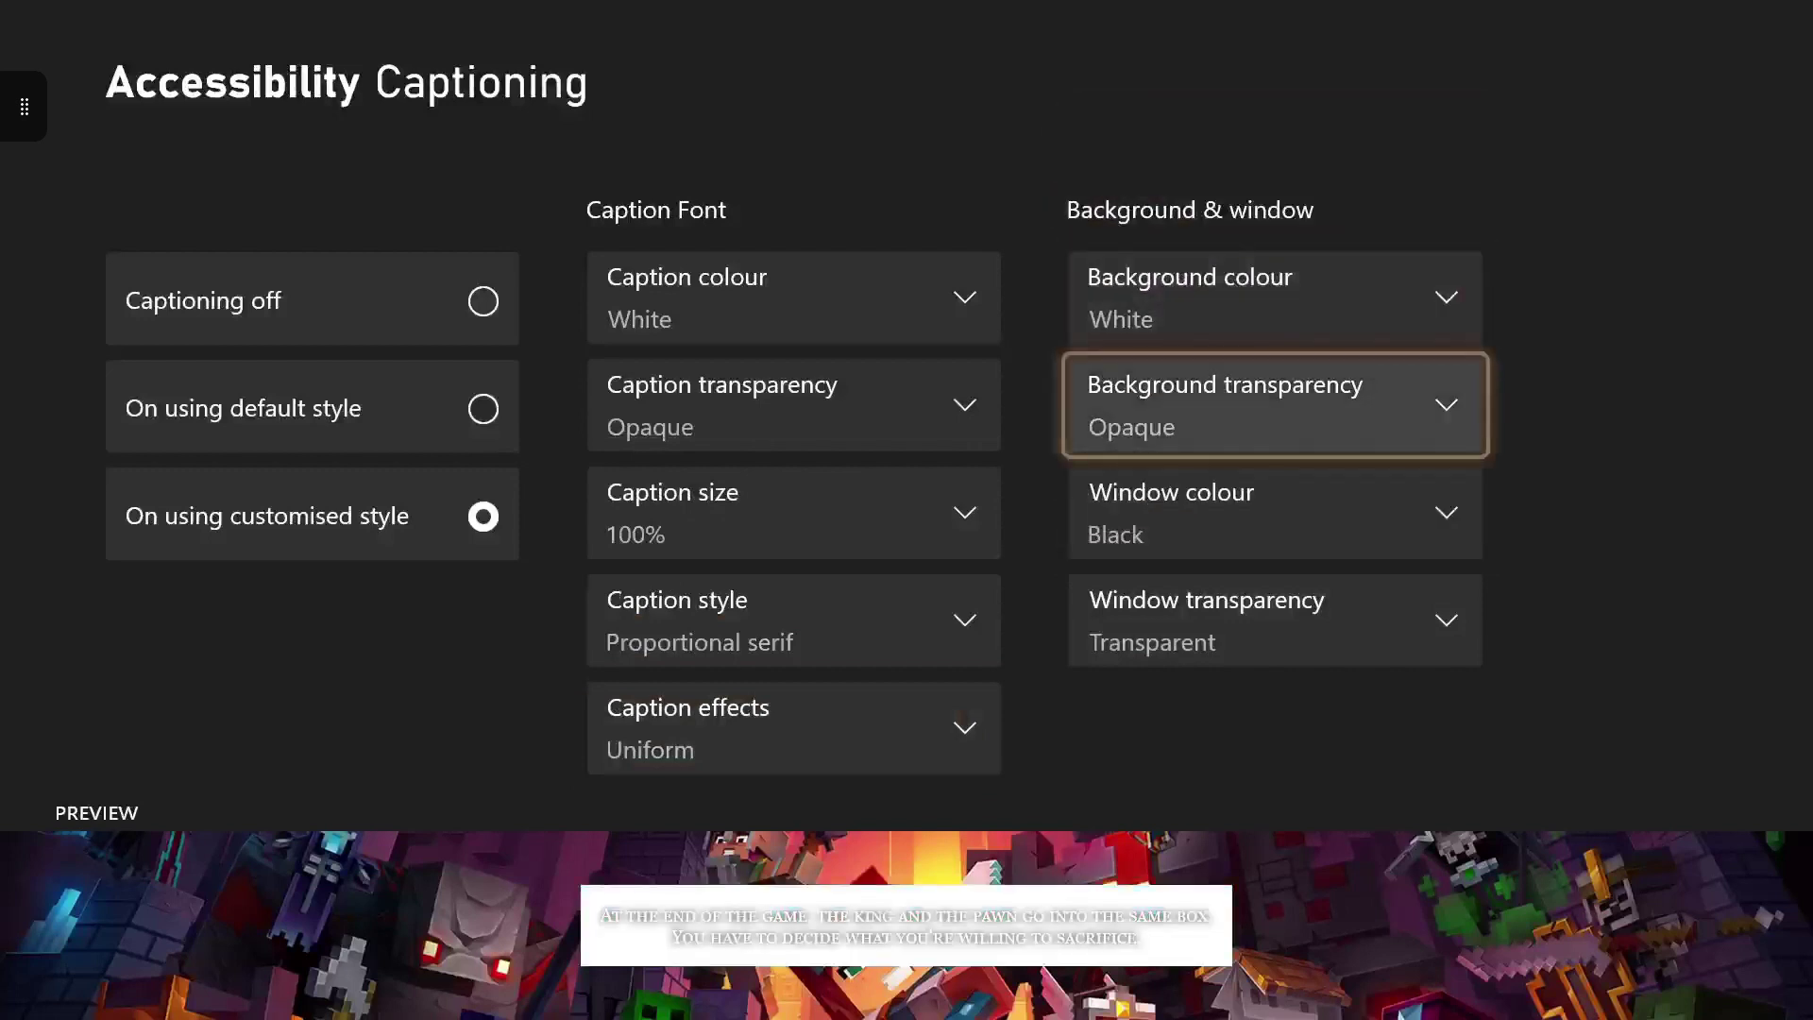
key(Return)
key(Down)
key(Down)
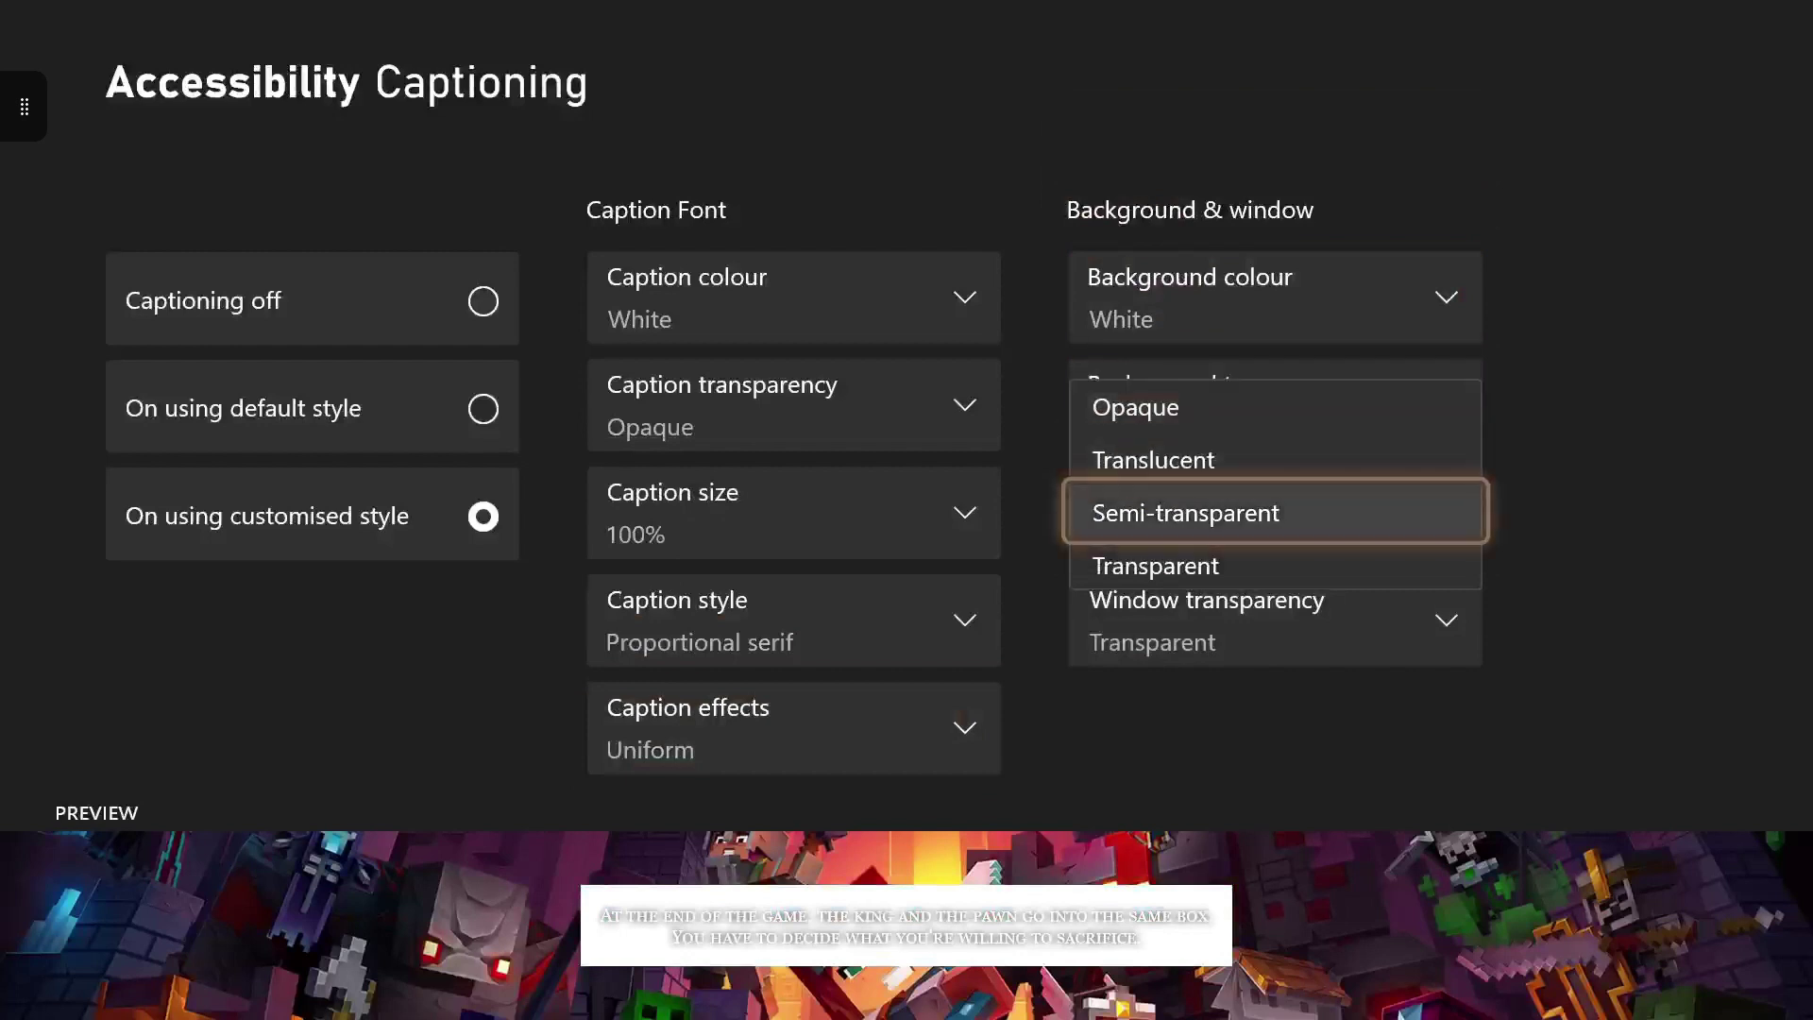
key(Down)
key(Return)
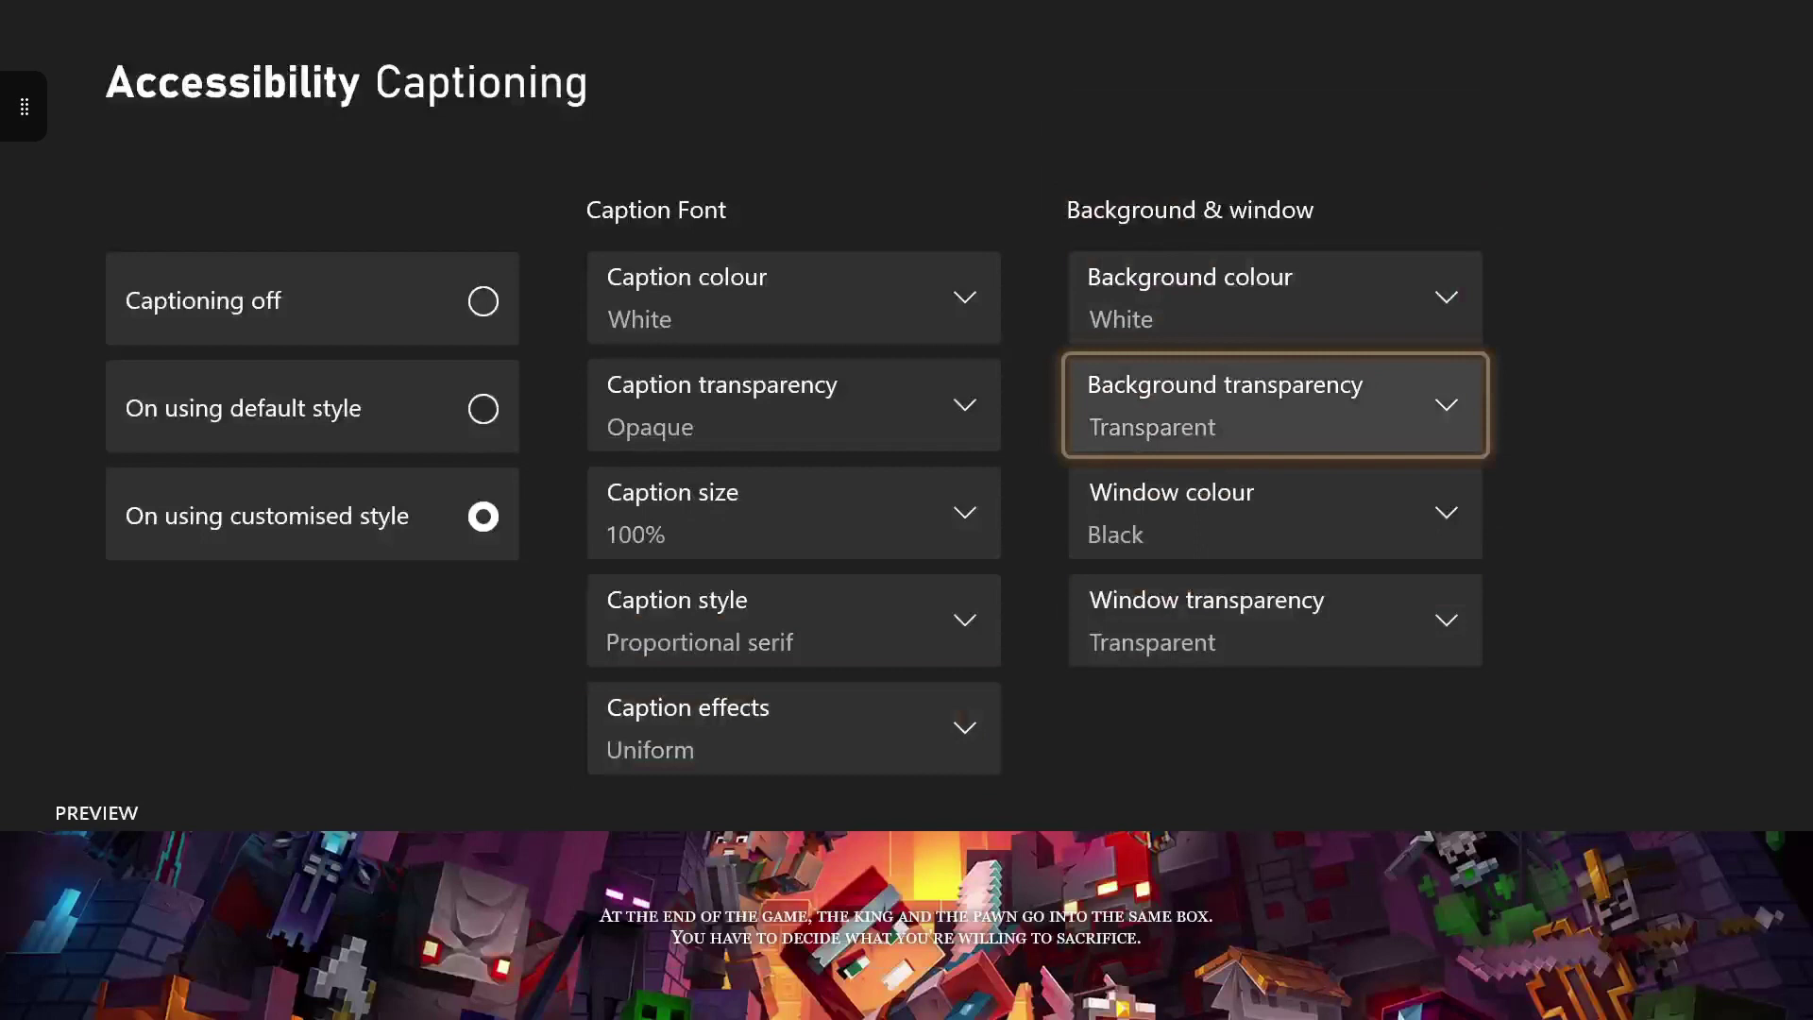
key(Return)
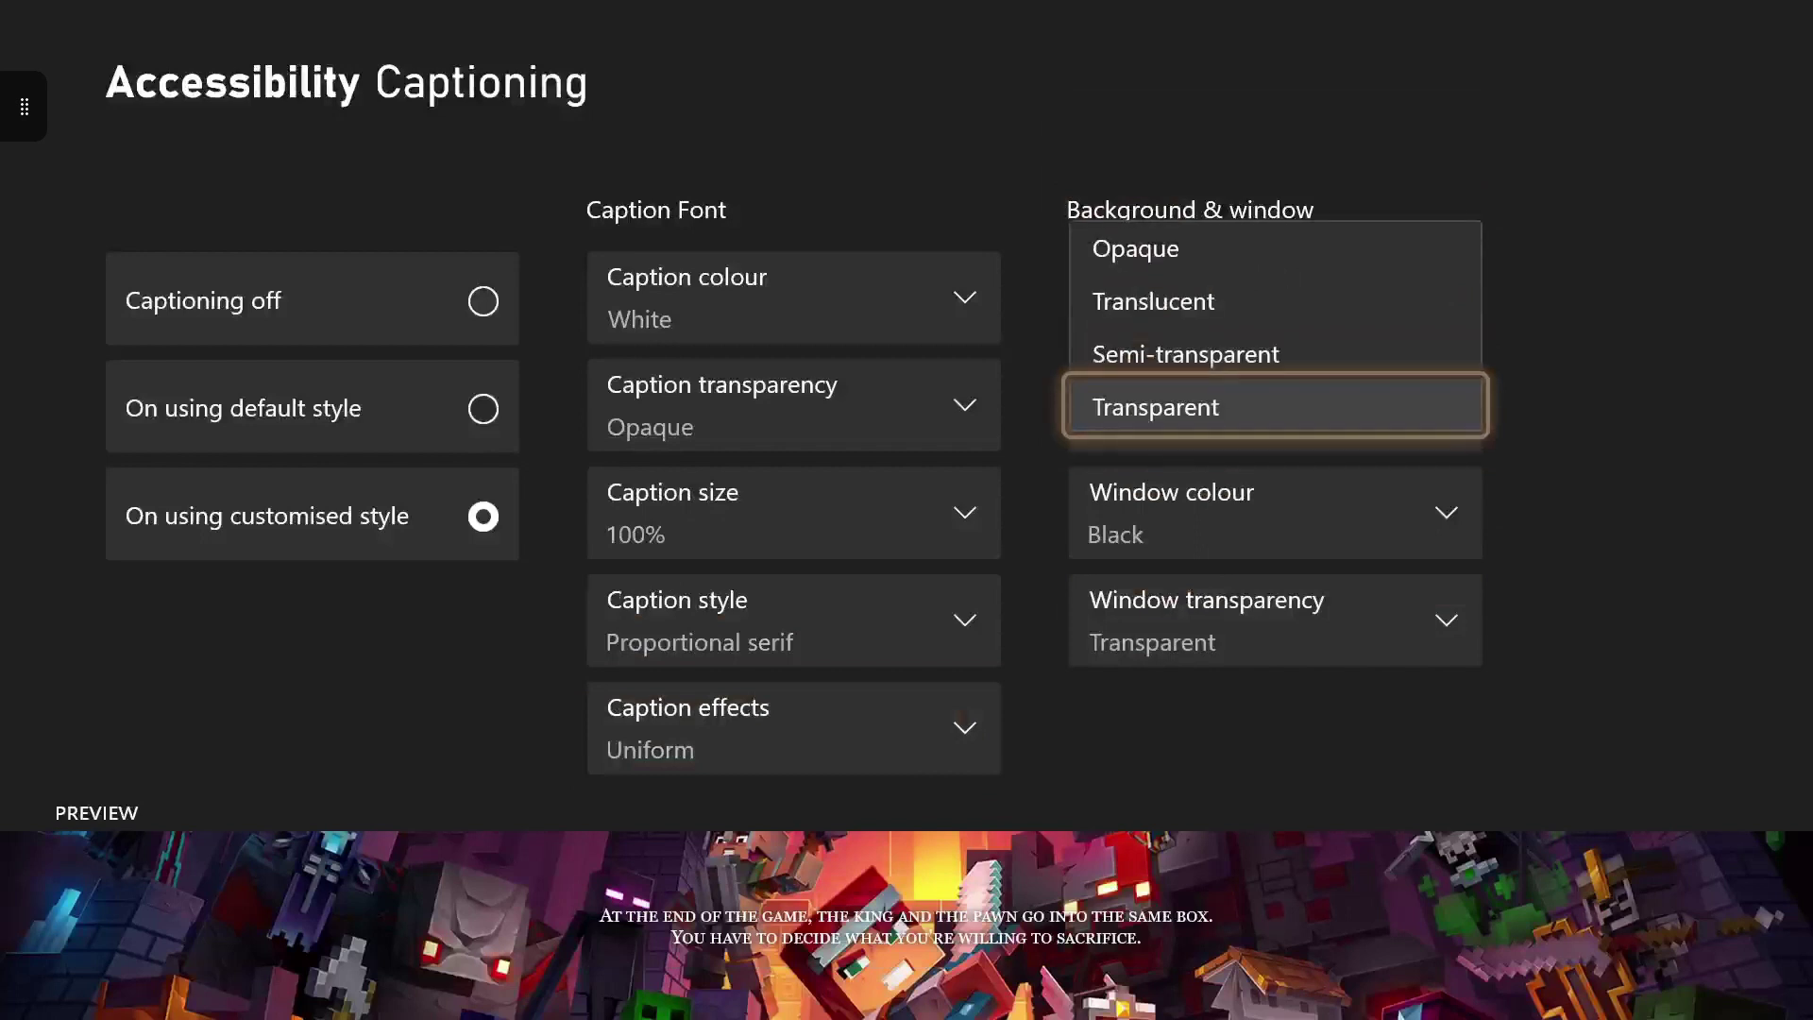
key(Up)
key(Return)
key(Up)
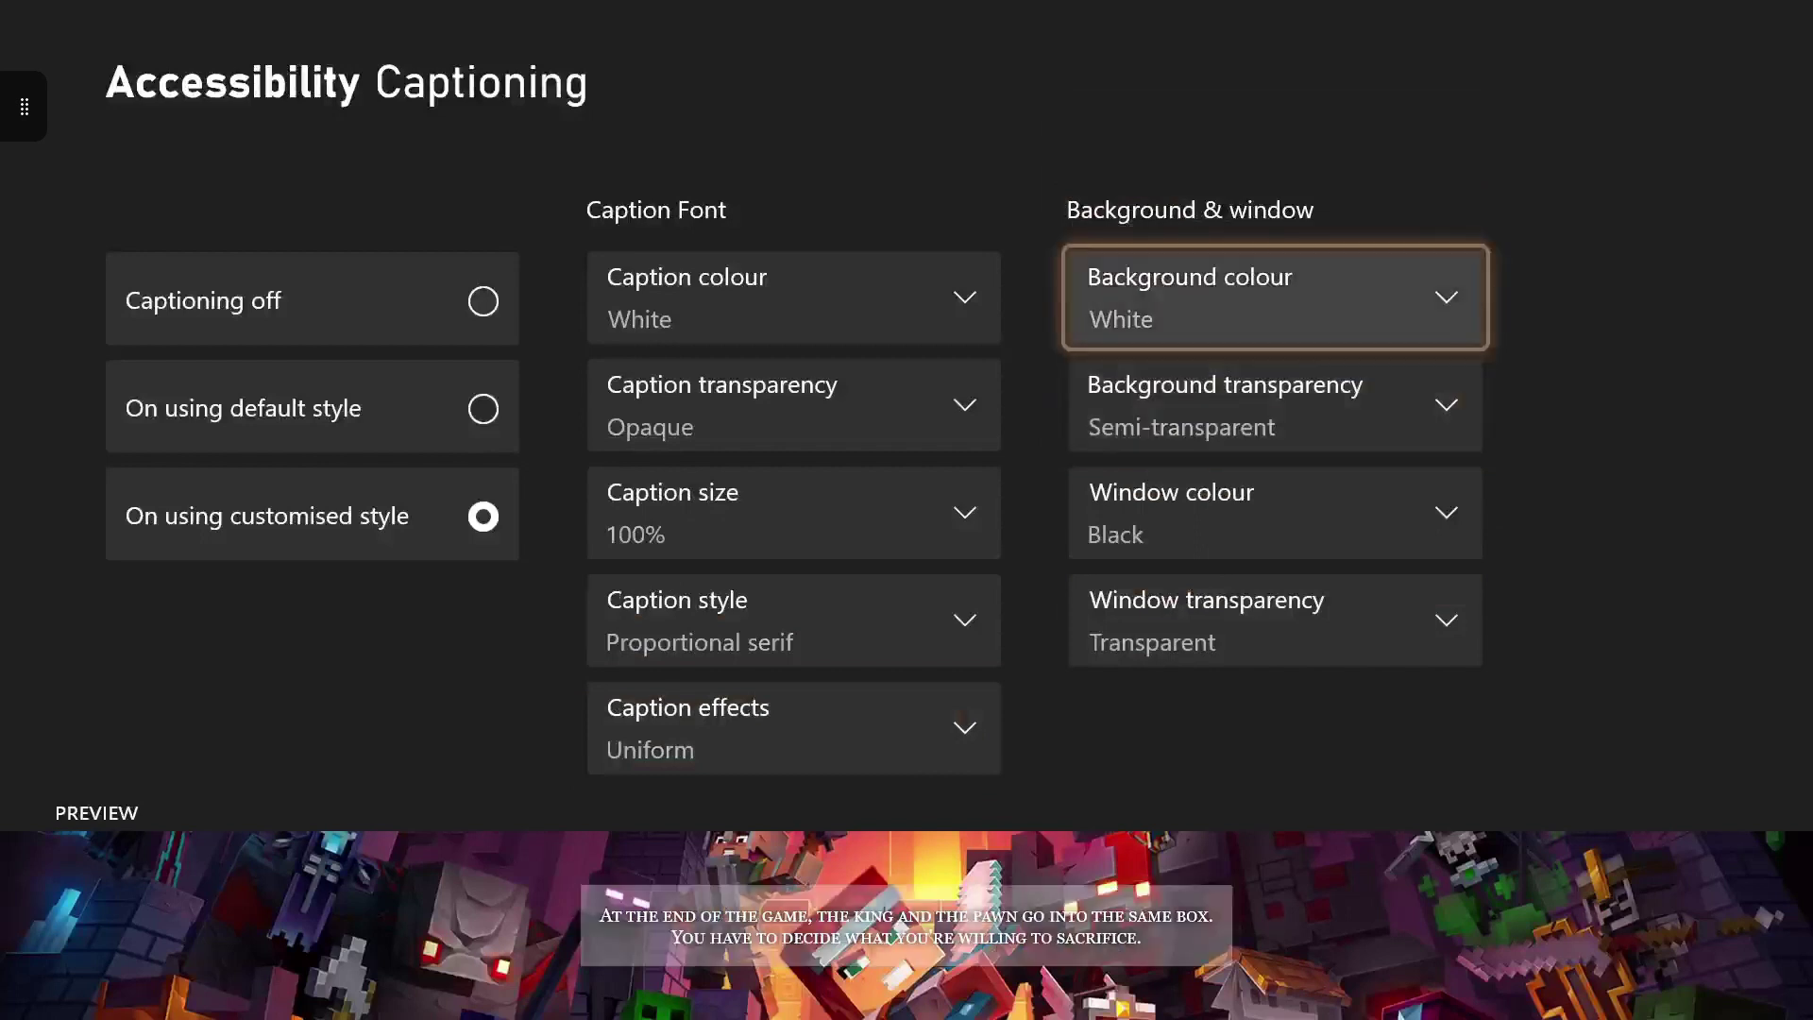
- Set the caption background transparency to Opaque
key(Down)
key(Return)
key(Up)
key(Up)
key(Return)
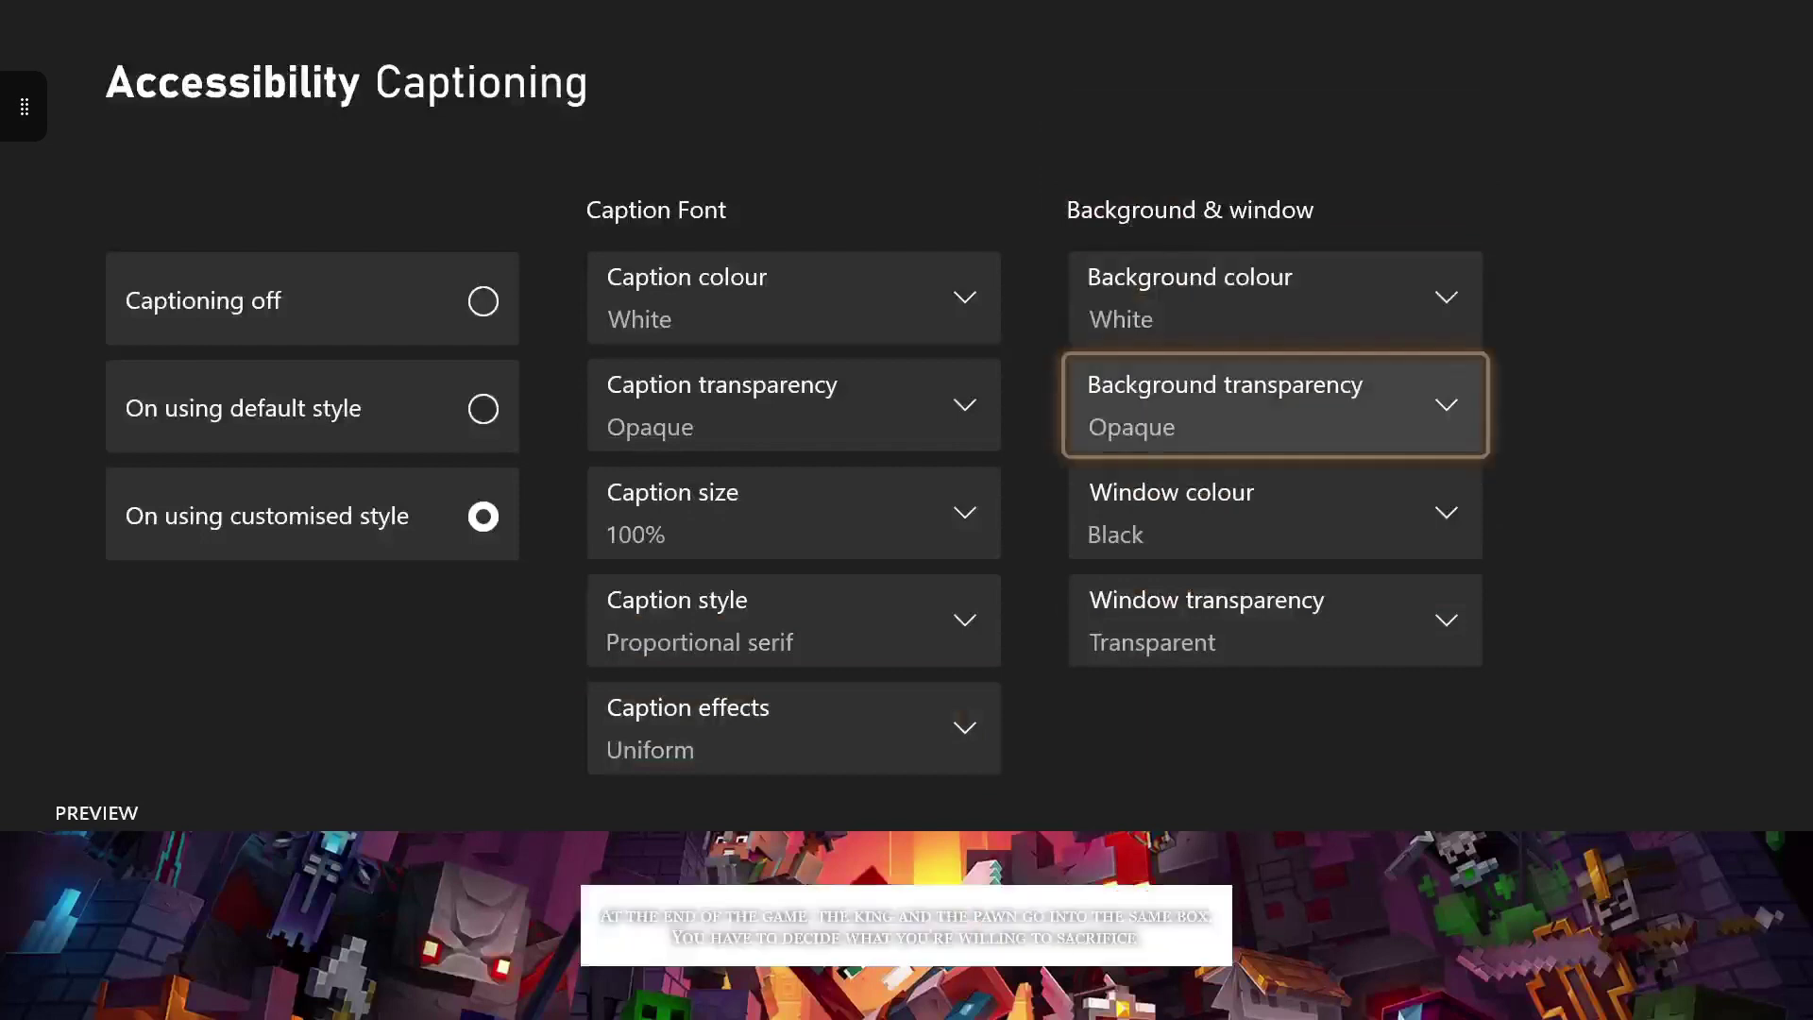
- Set the caption window colour to Red
key(Up)
key(Down)
key(Down)
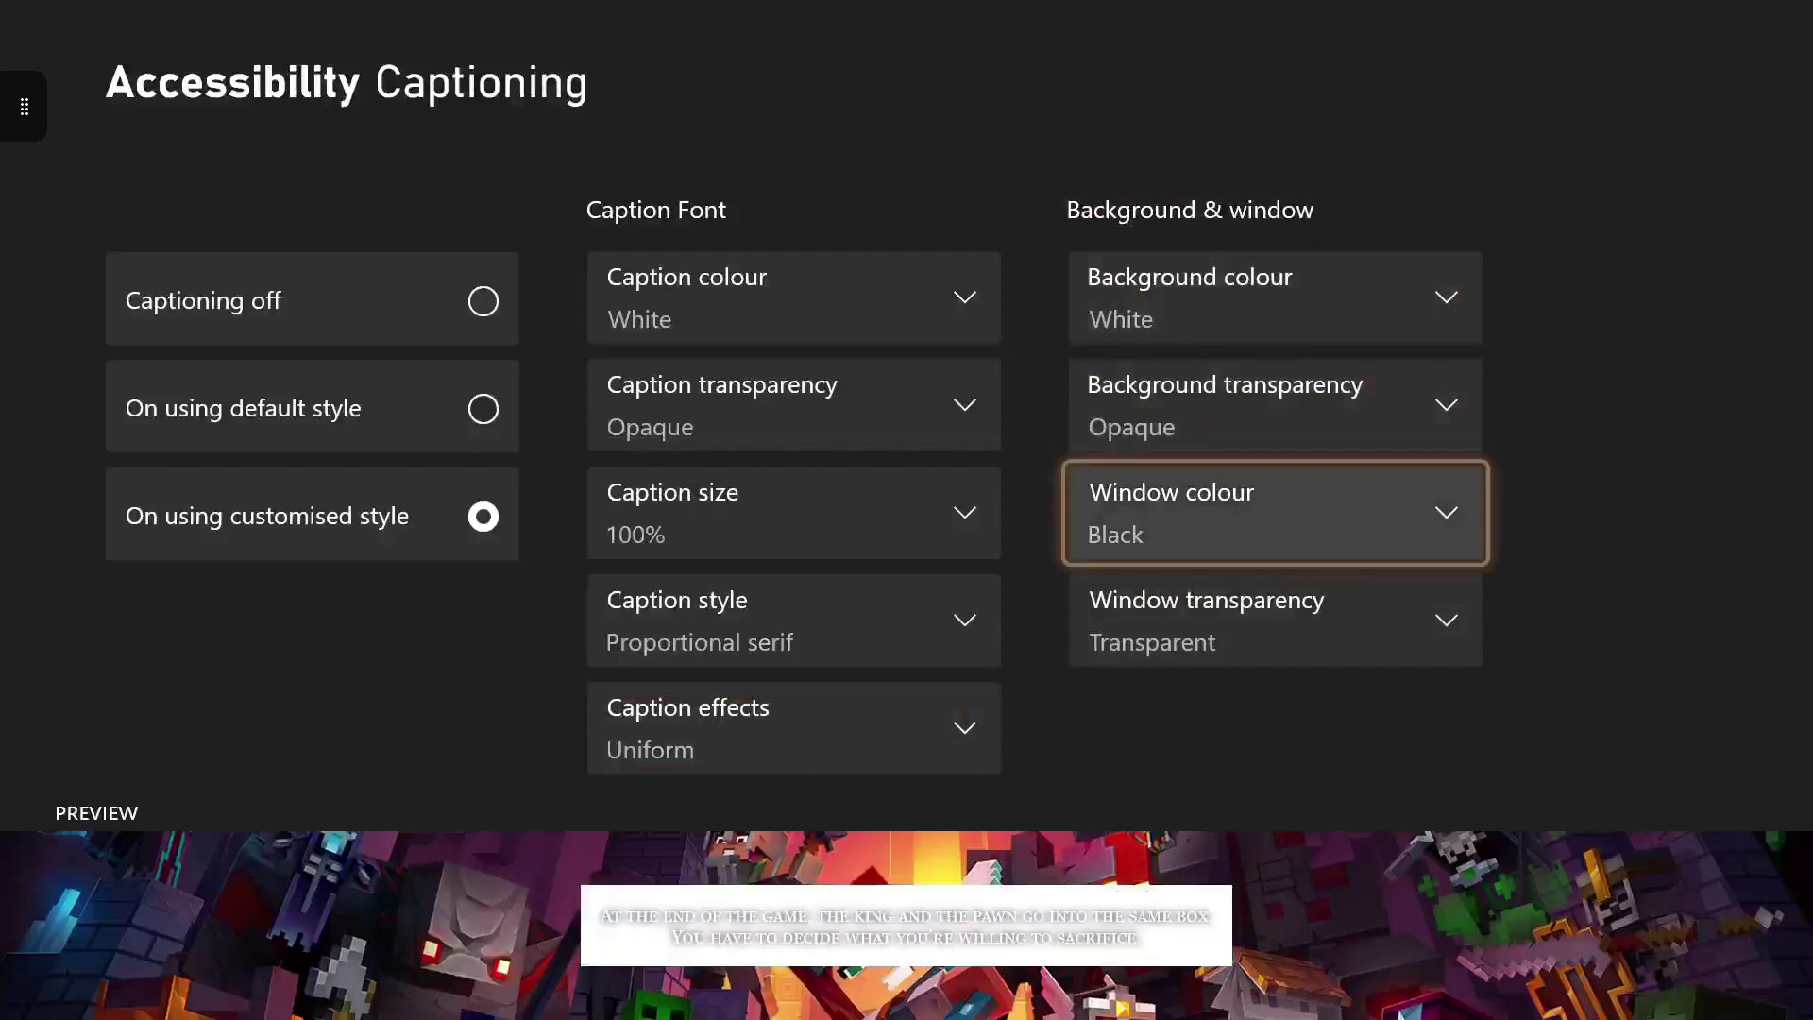
key(Return)
key(Down)
key(Up)
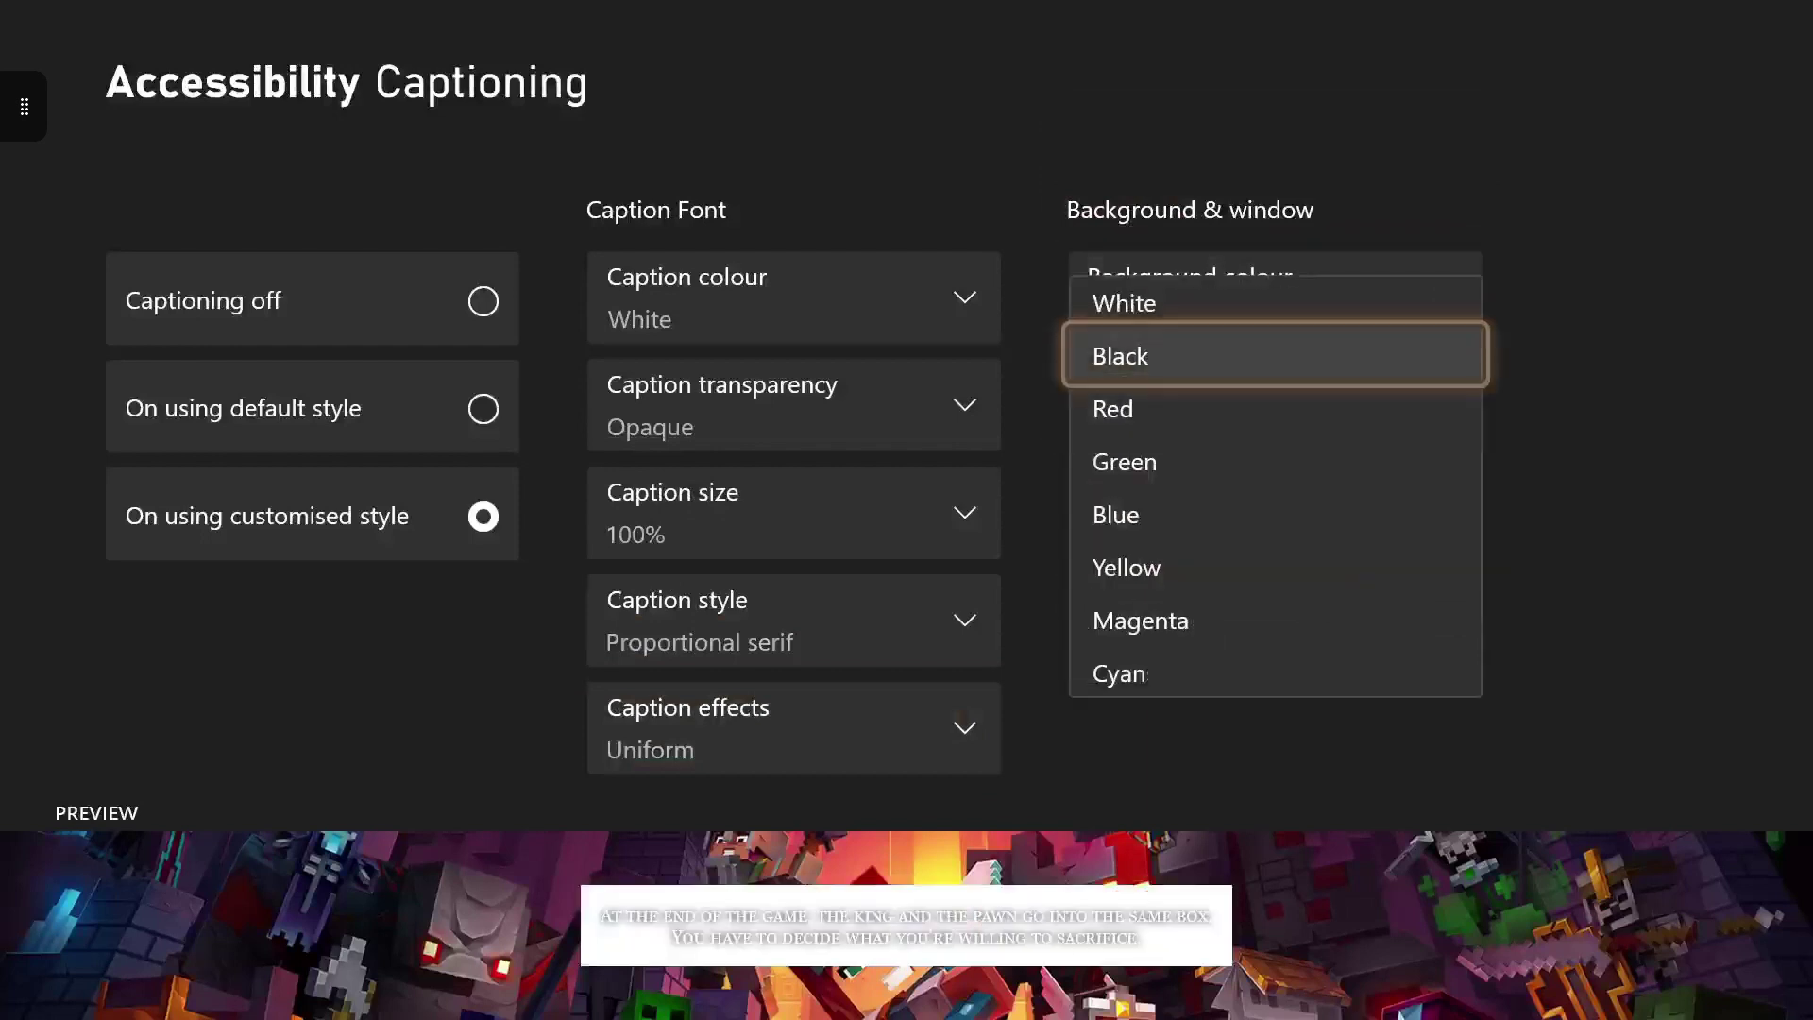
key(Escape)
key(Up)
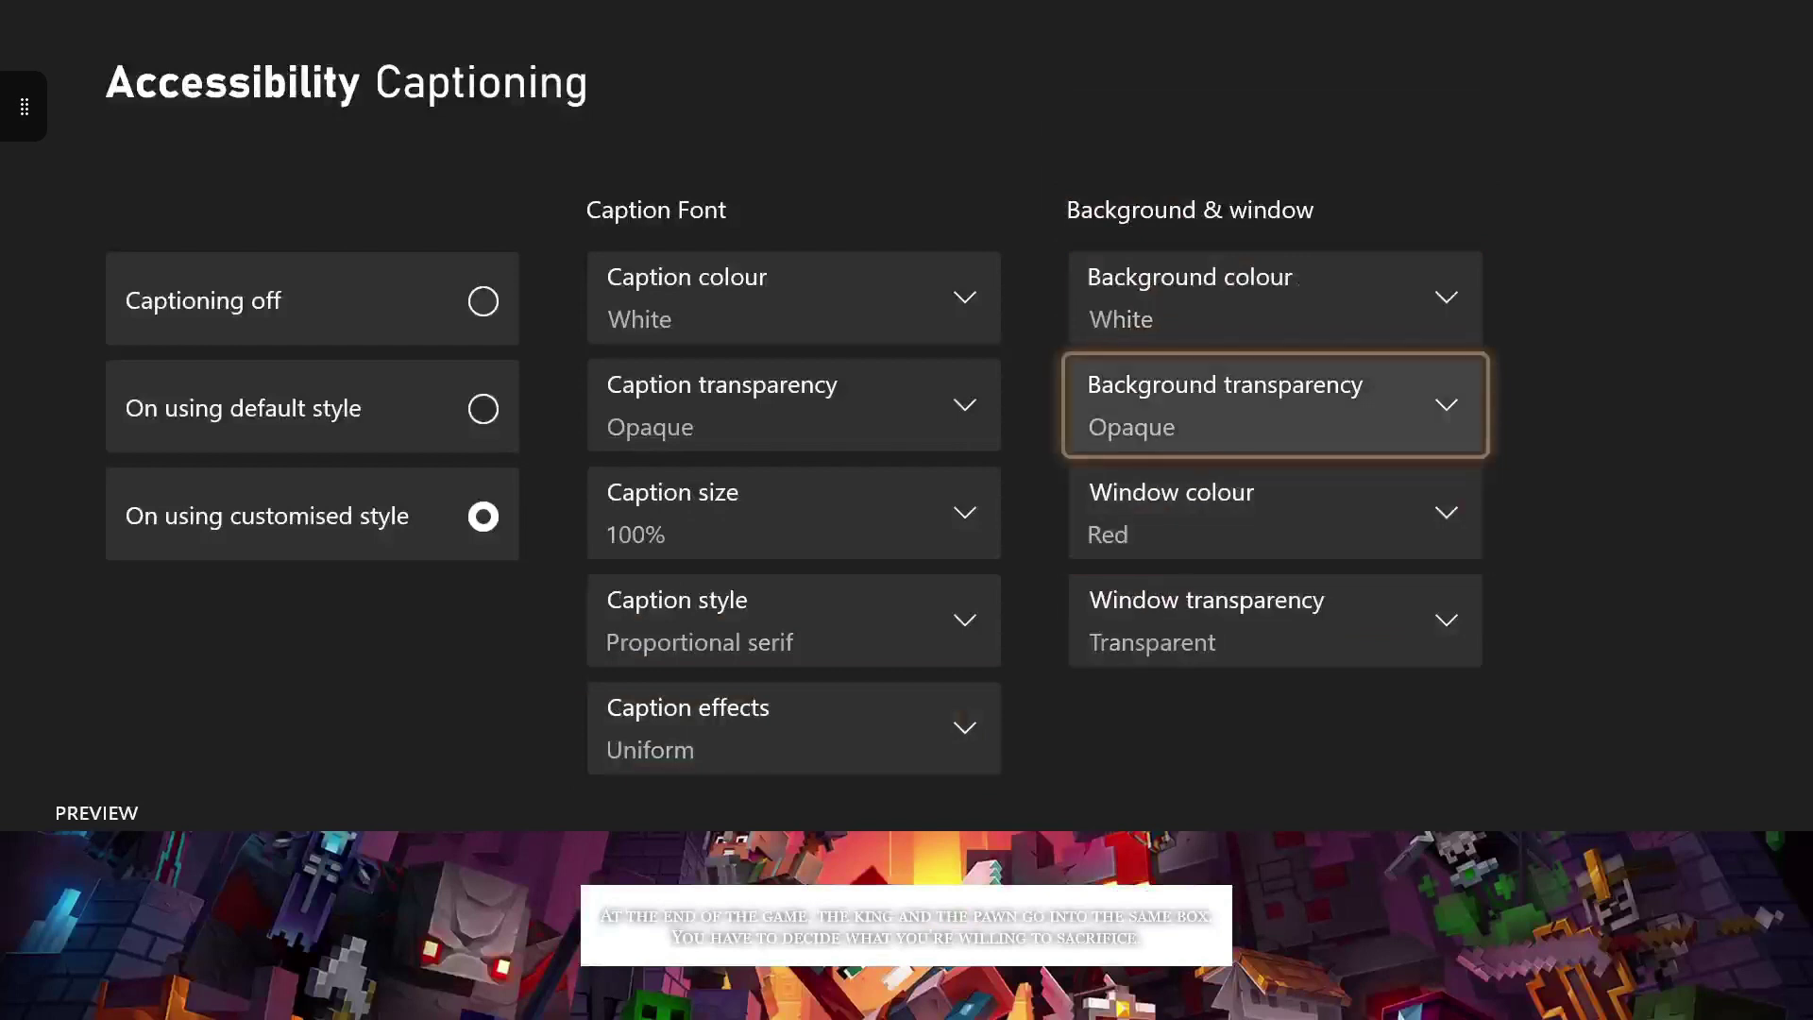
- Set the caption window transparency to Opaque
key(Down)
key(Down)
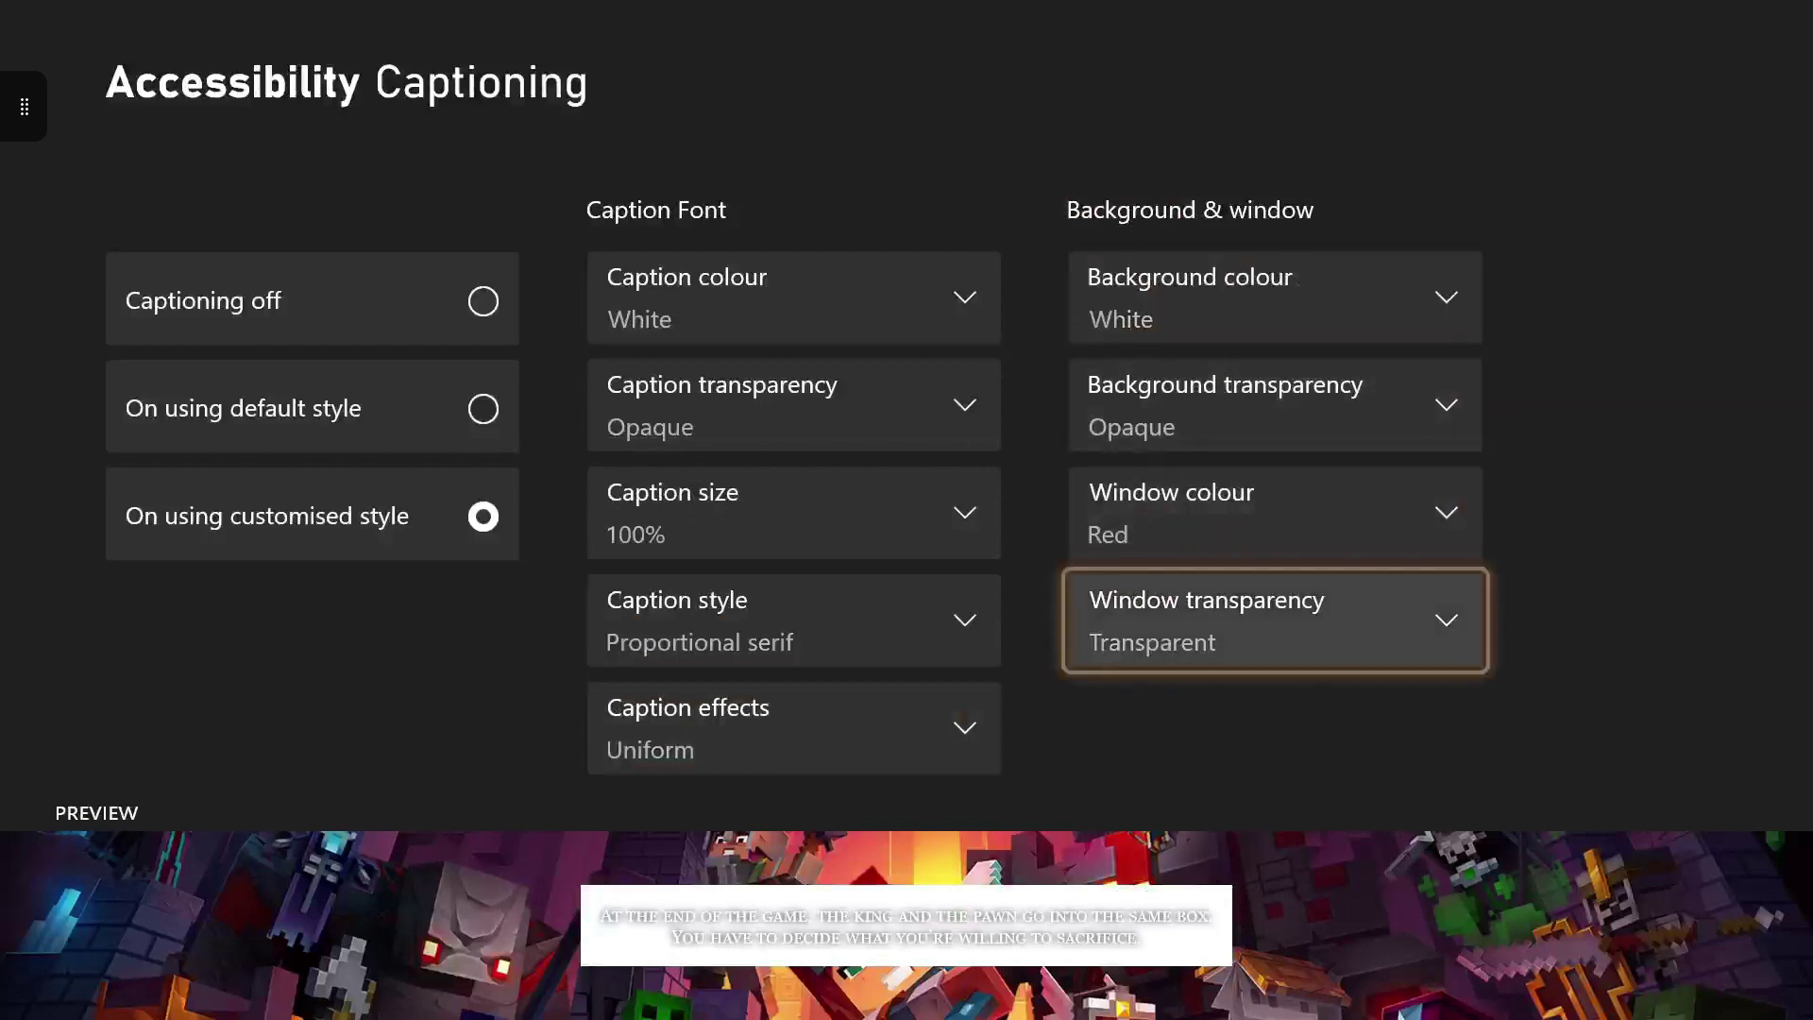
key(Return)
key(Up)
key(Up)
key(Up)
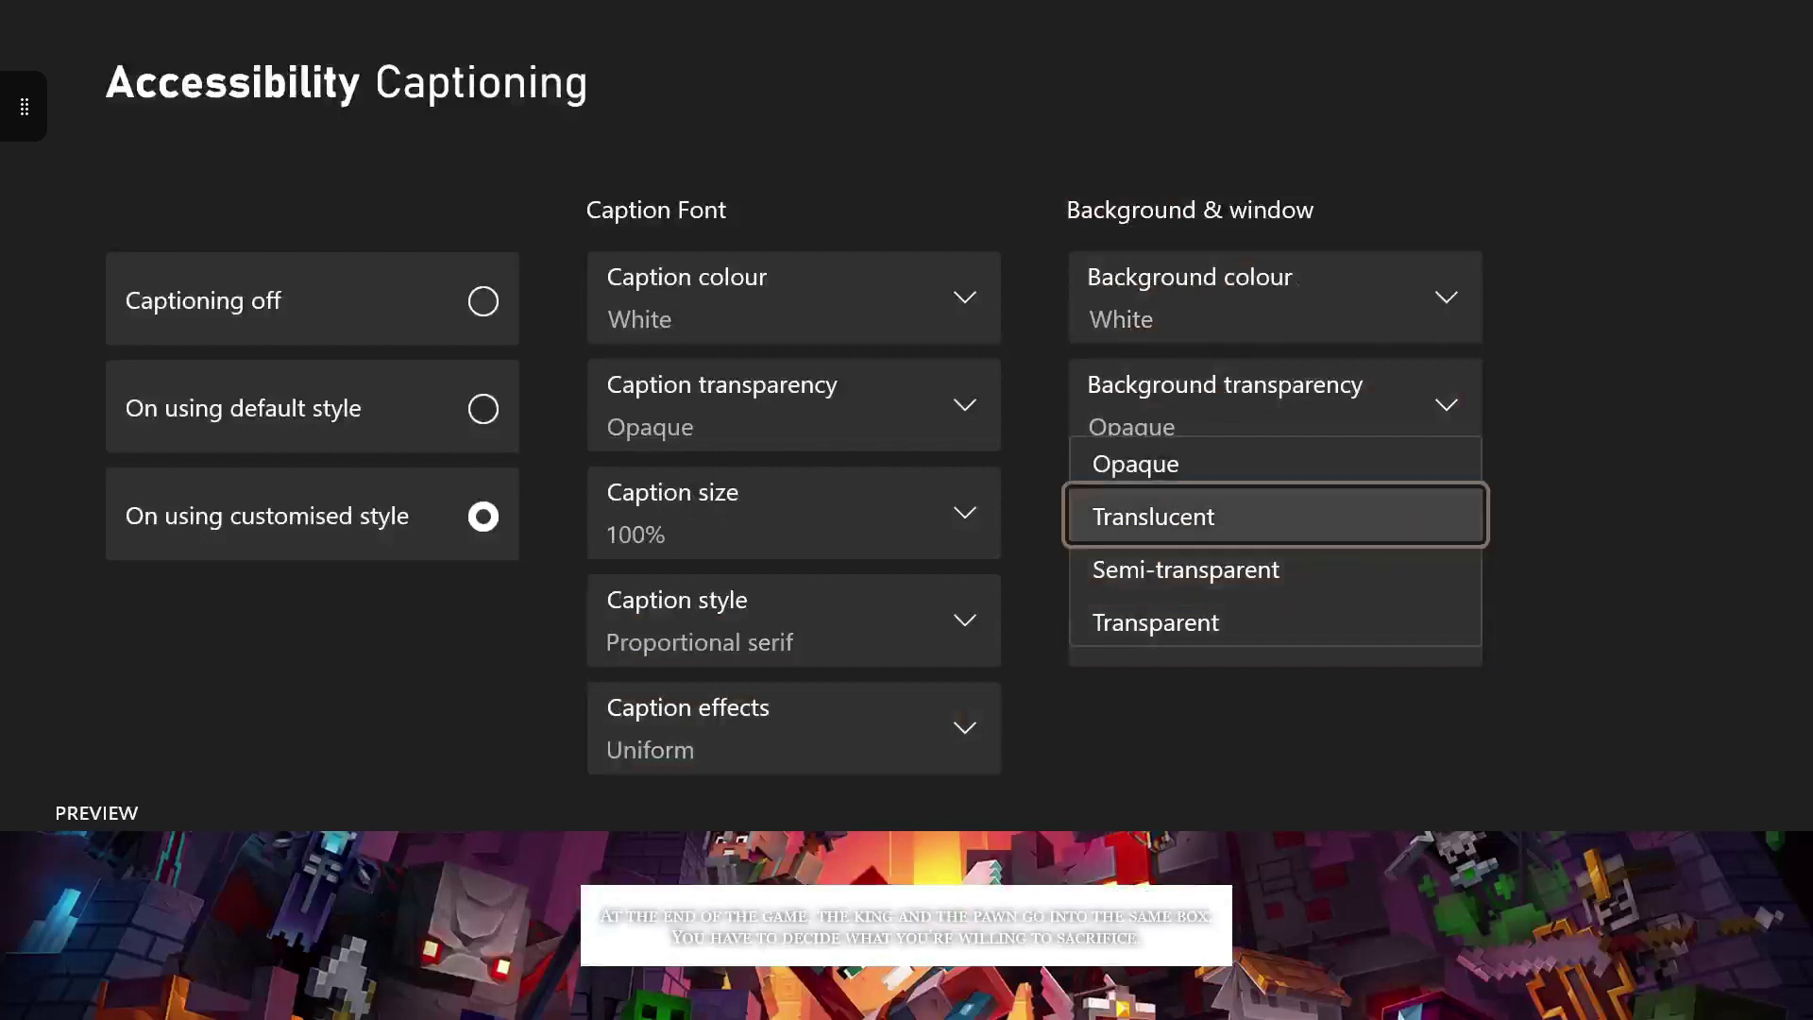
key(Return)
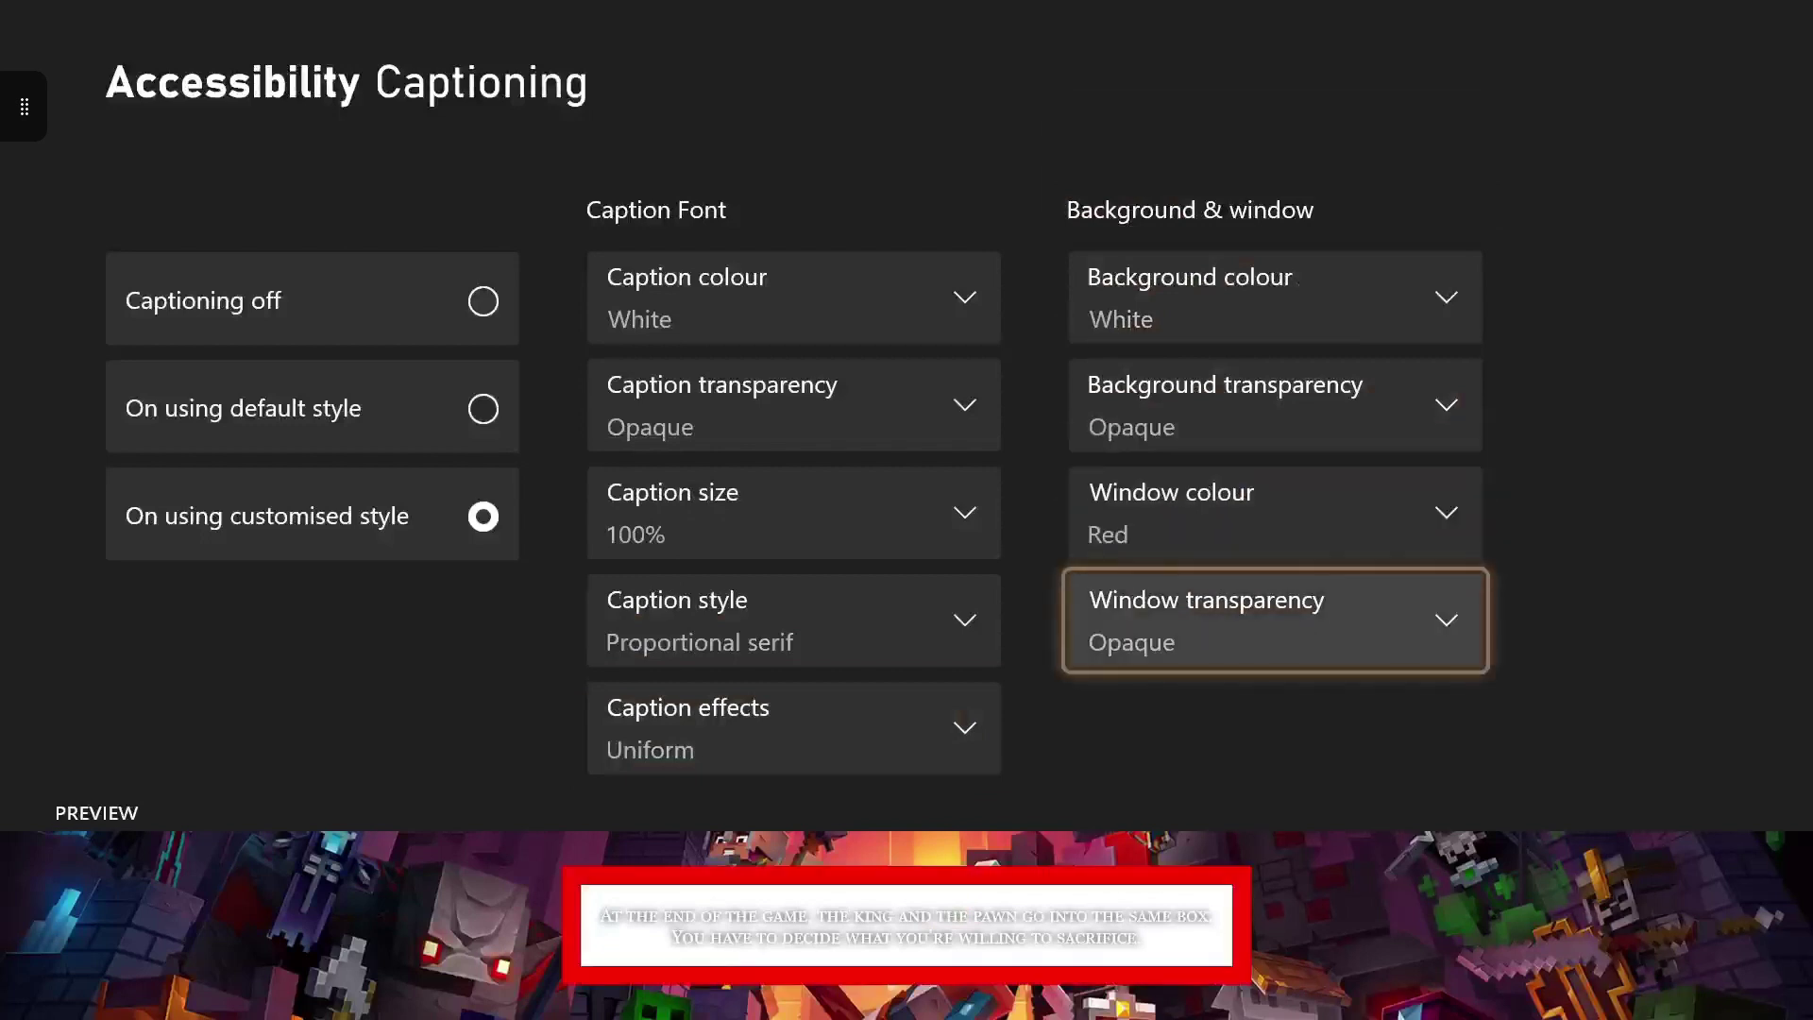
- Set the caption window colour to White
key(Up)
key(Return)
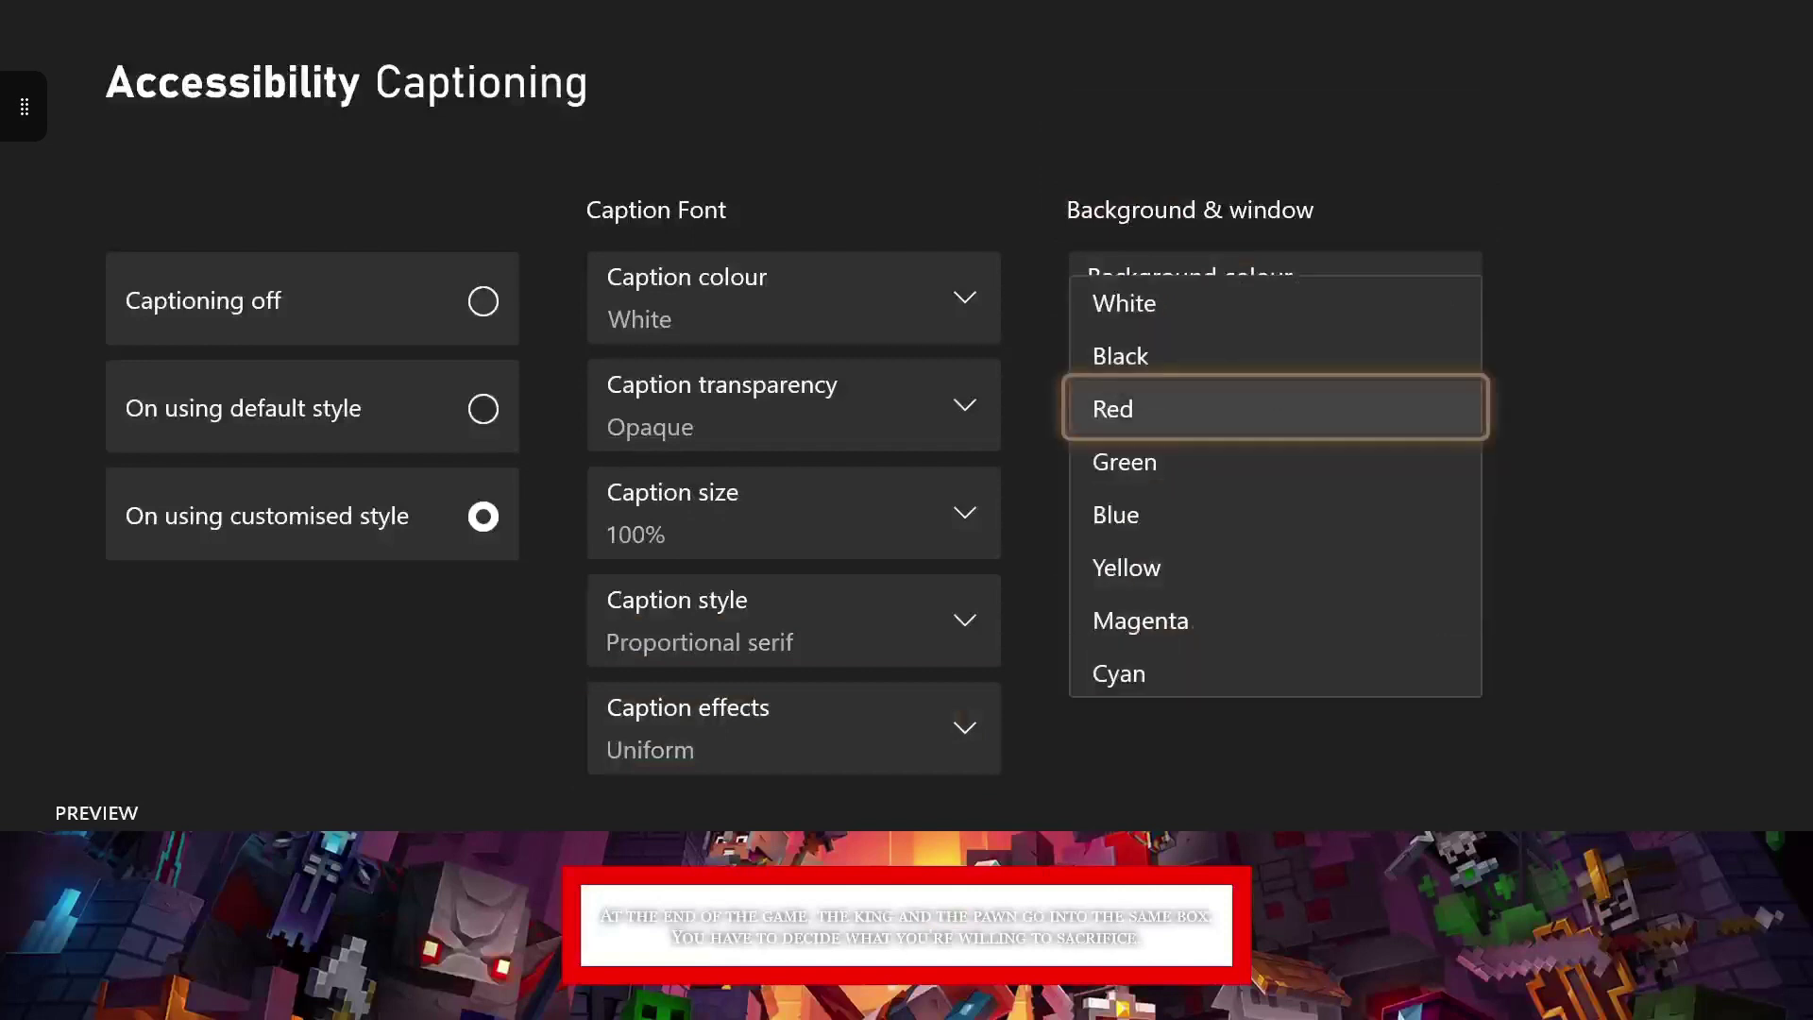
key(Up)
key(Up)
key(Return)
- Set the caption window transparency to Transparent
key(Return)
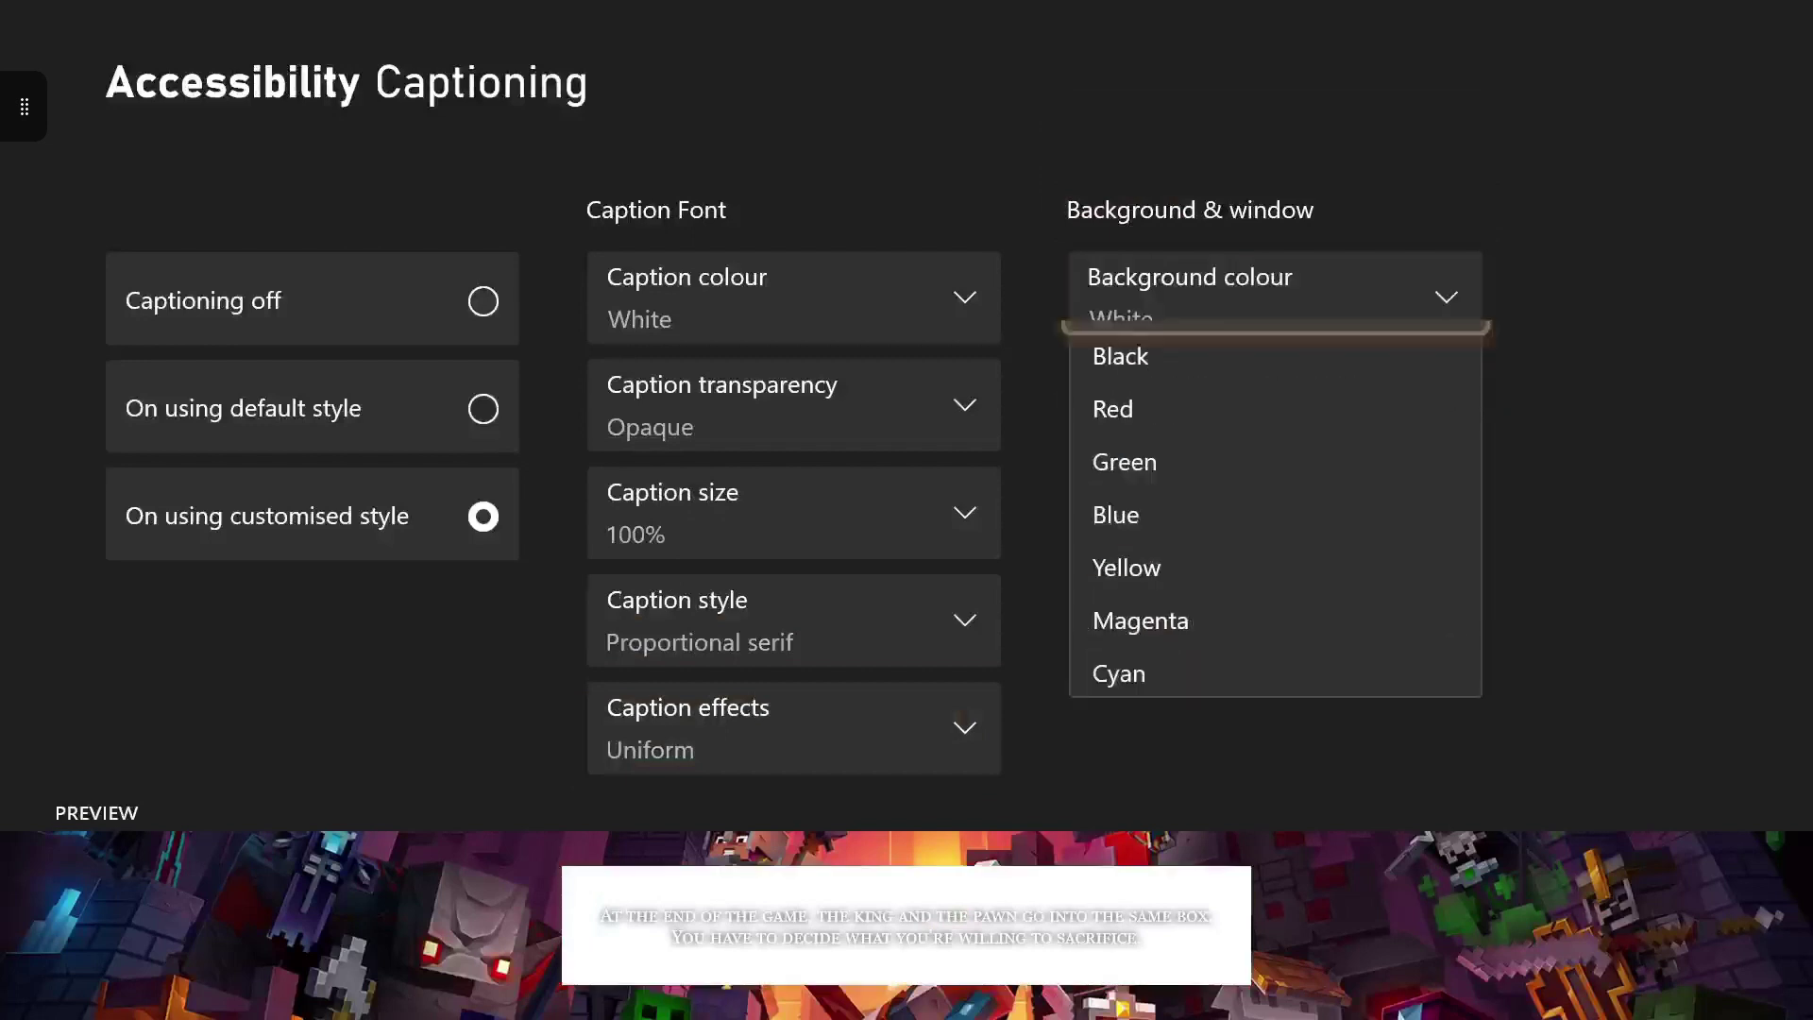
key(Escape)
key(Down)
key(Return)
key(Down)
key(Down)
key(Down)
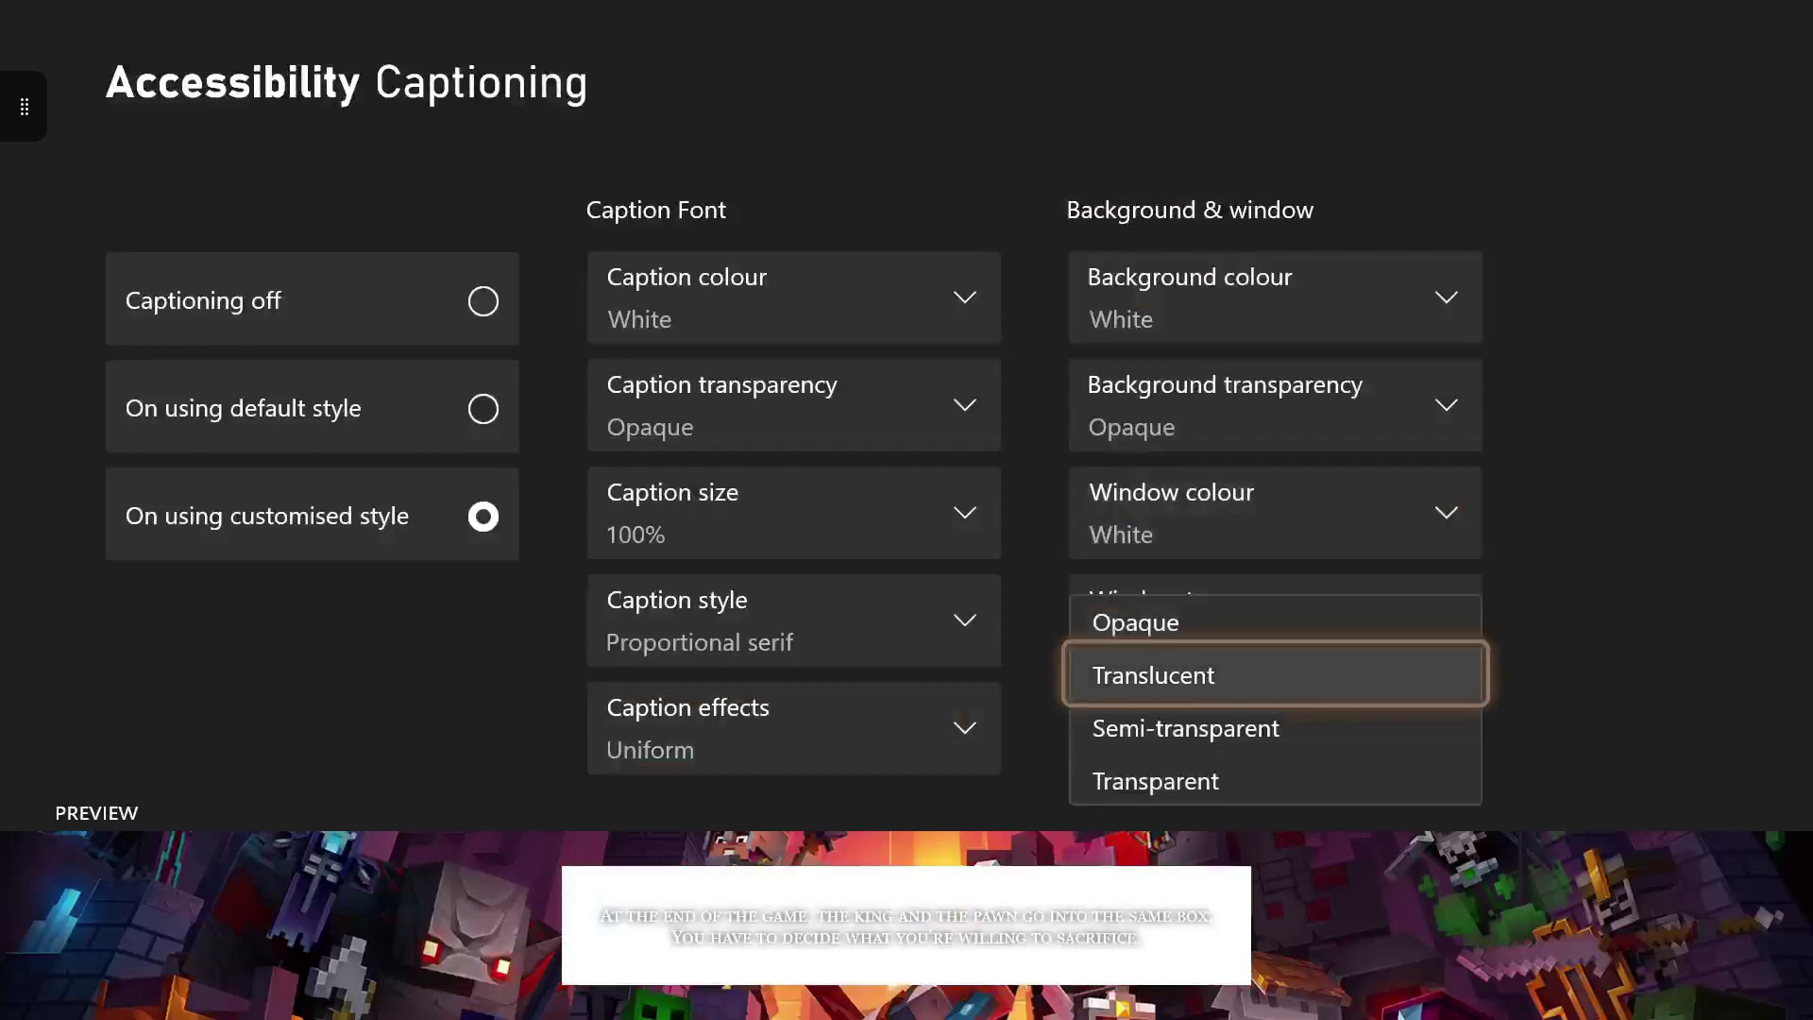
key(Return)
- Set the caption colour to Black
key(Up)
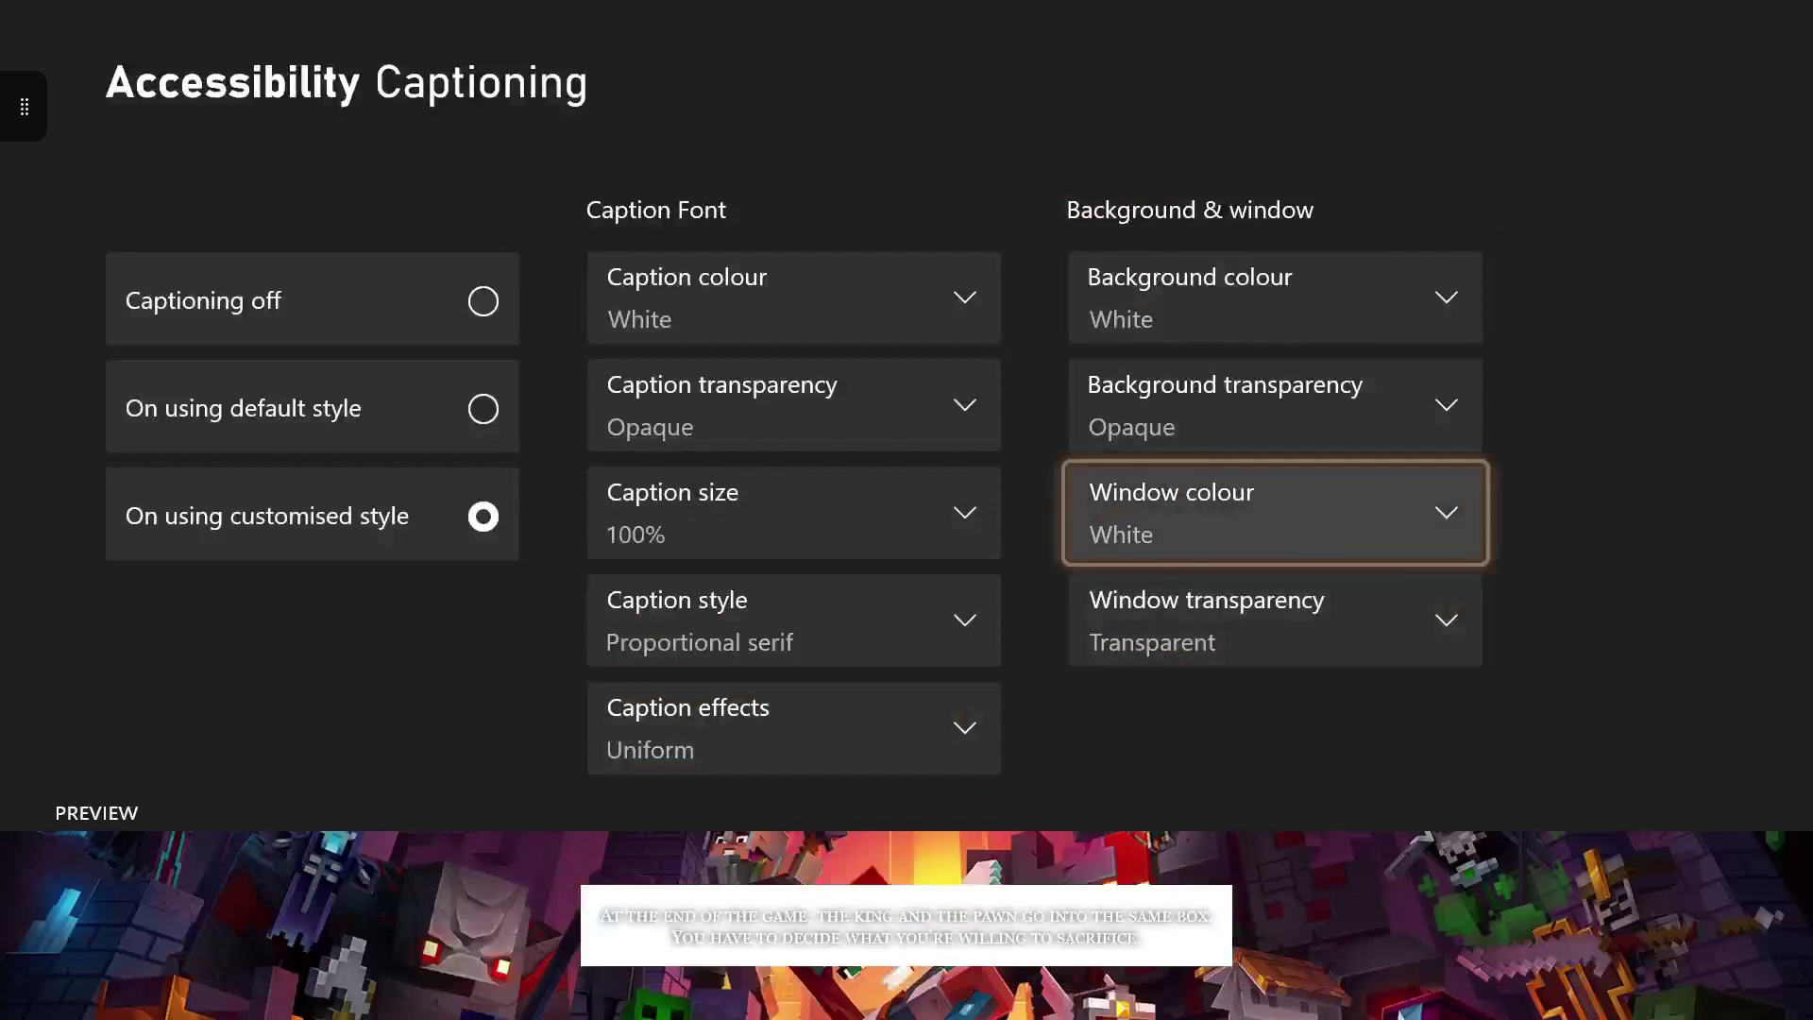
key(Left)
key(Up)
key(Up)
key(Return)
key(Down)
key(Down)
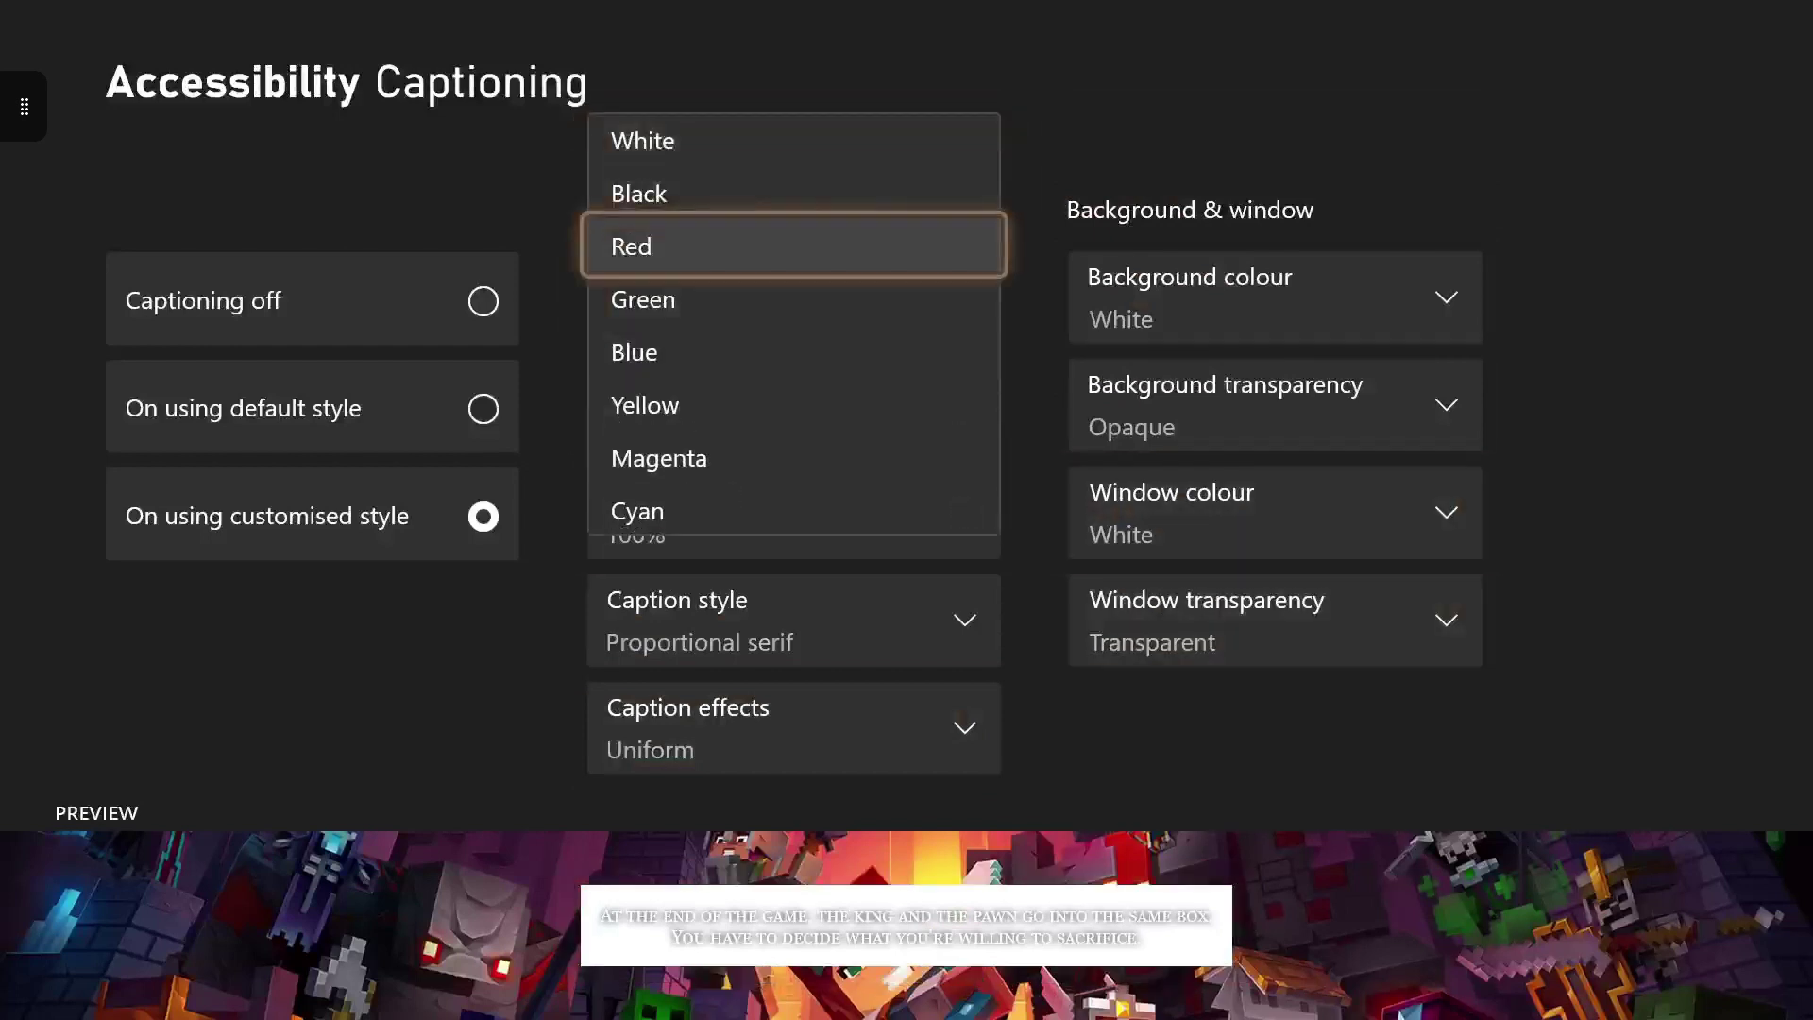
key(Up)
key(Return)
- Set the caption background transparency to Transparent
key(Right)
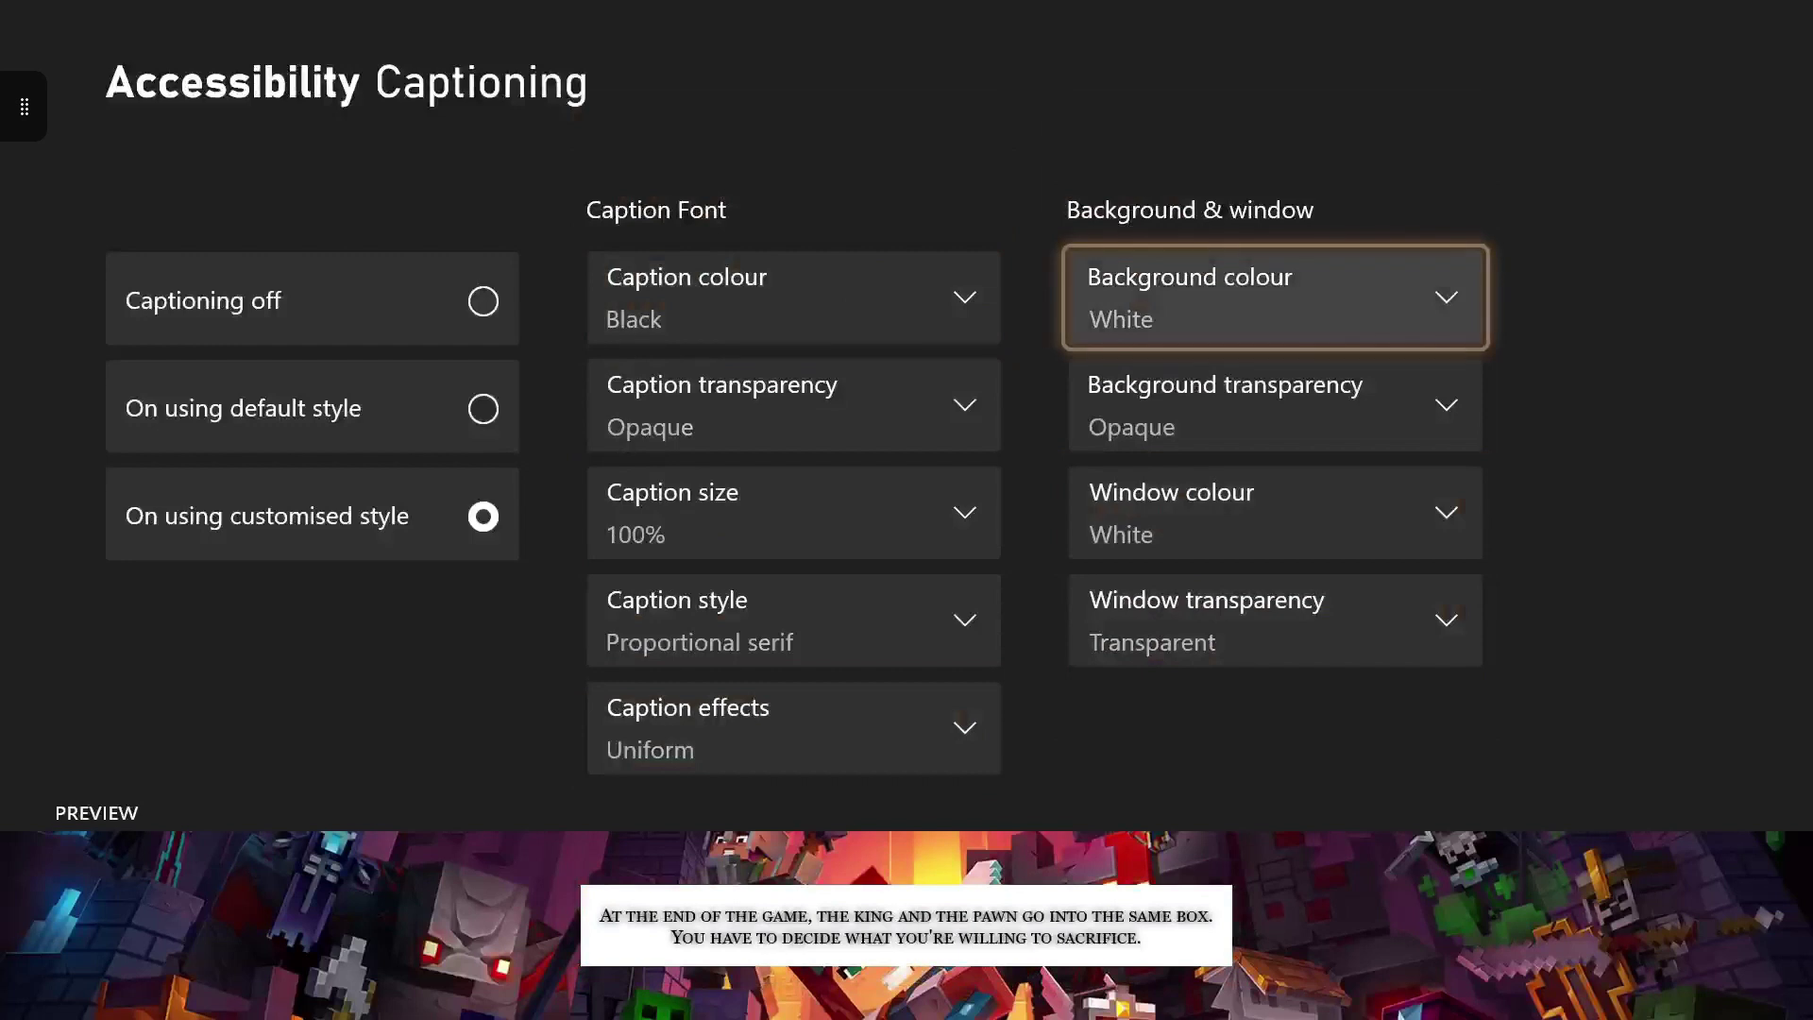
key(Down)
key(Return)
key(Down)
key(Down)
key(Down)
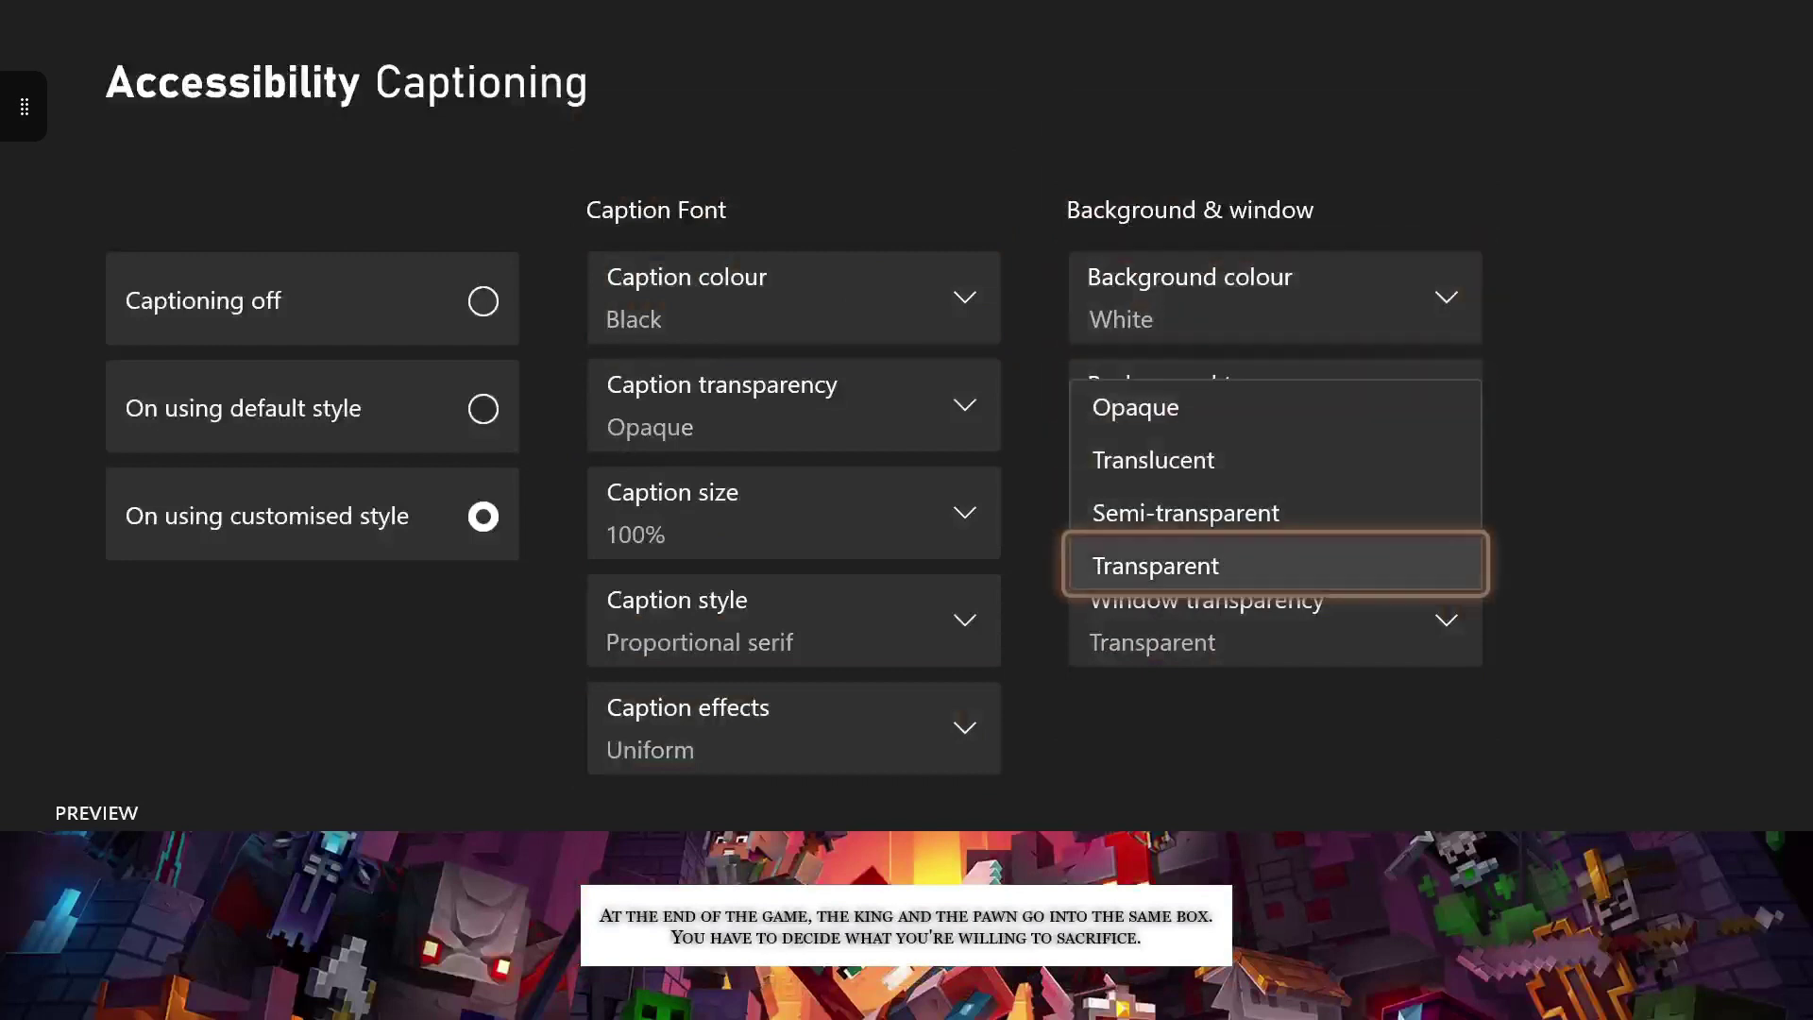
key(Return)
- Set the caption colour to Red
key(Left)
key(Return)
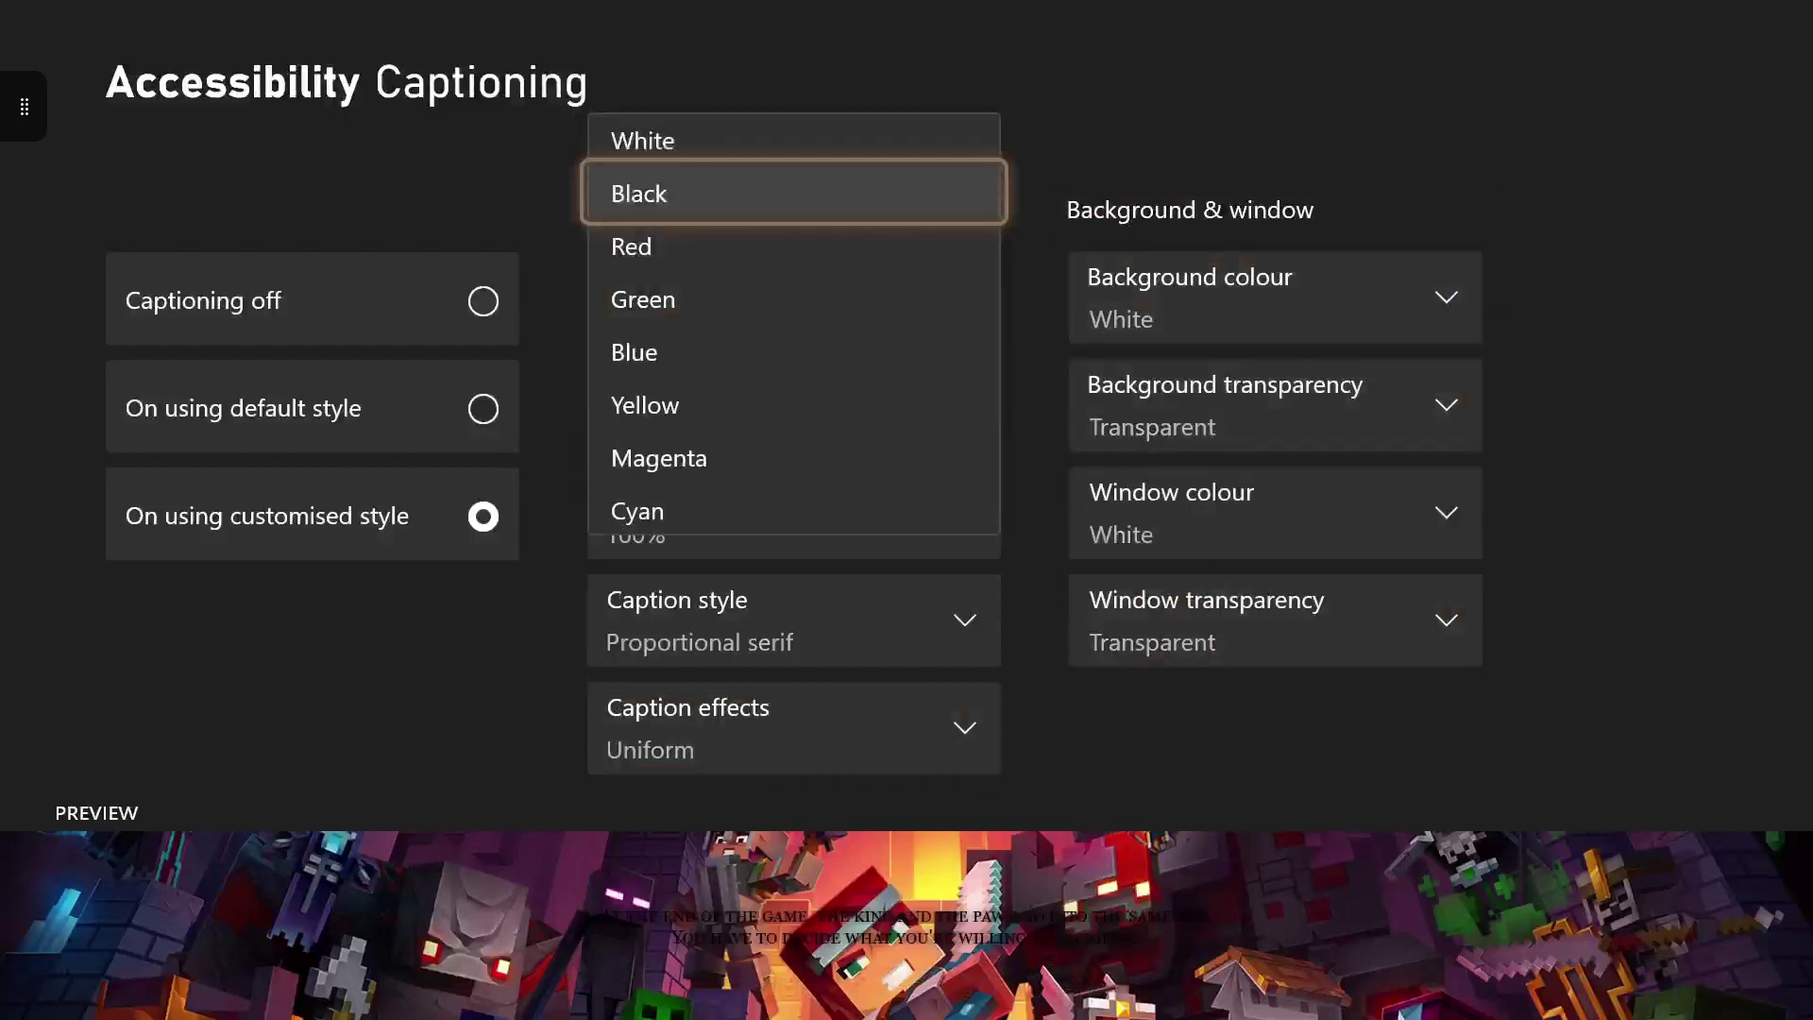
key(Down)
key(Return)
- Set the caption colour to Blue
key(Return)
key(Down)
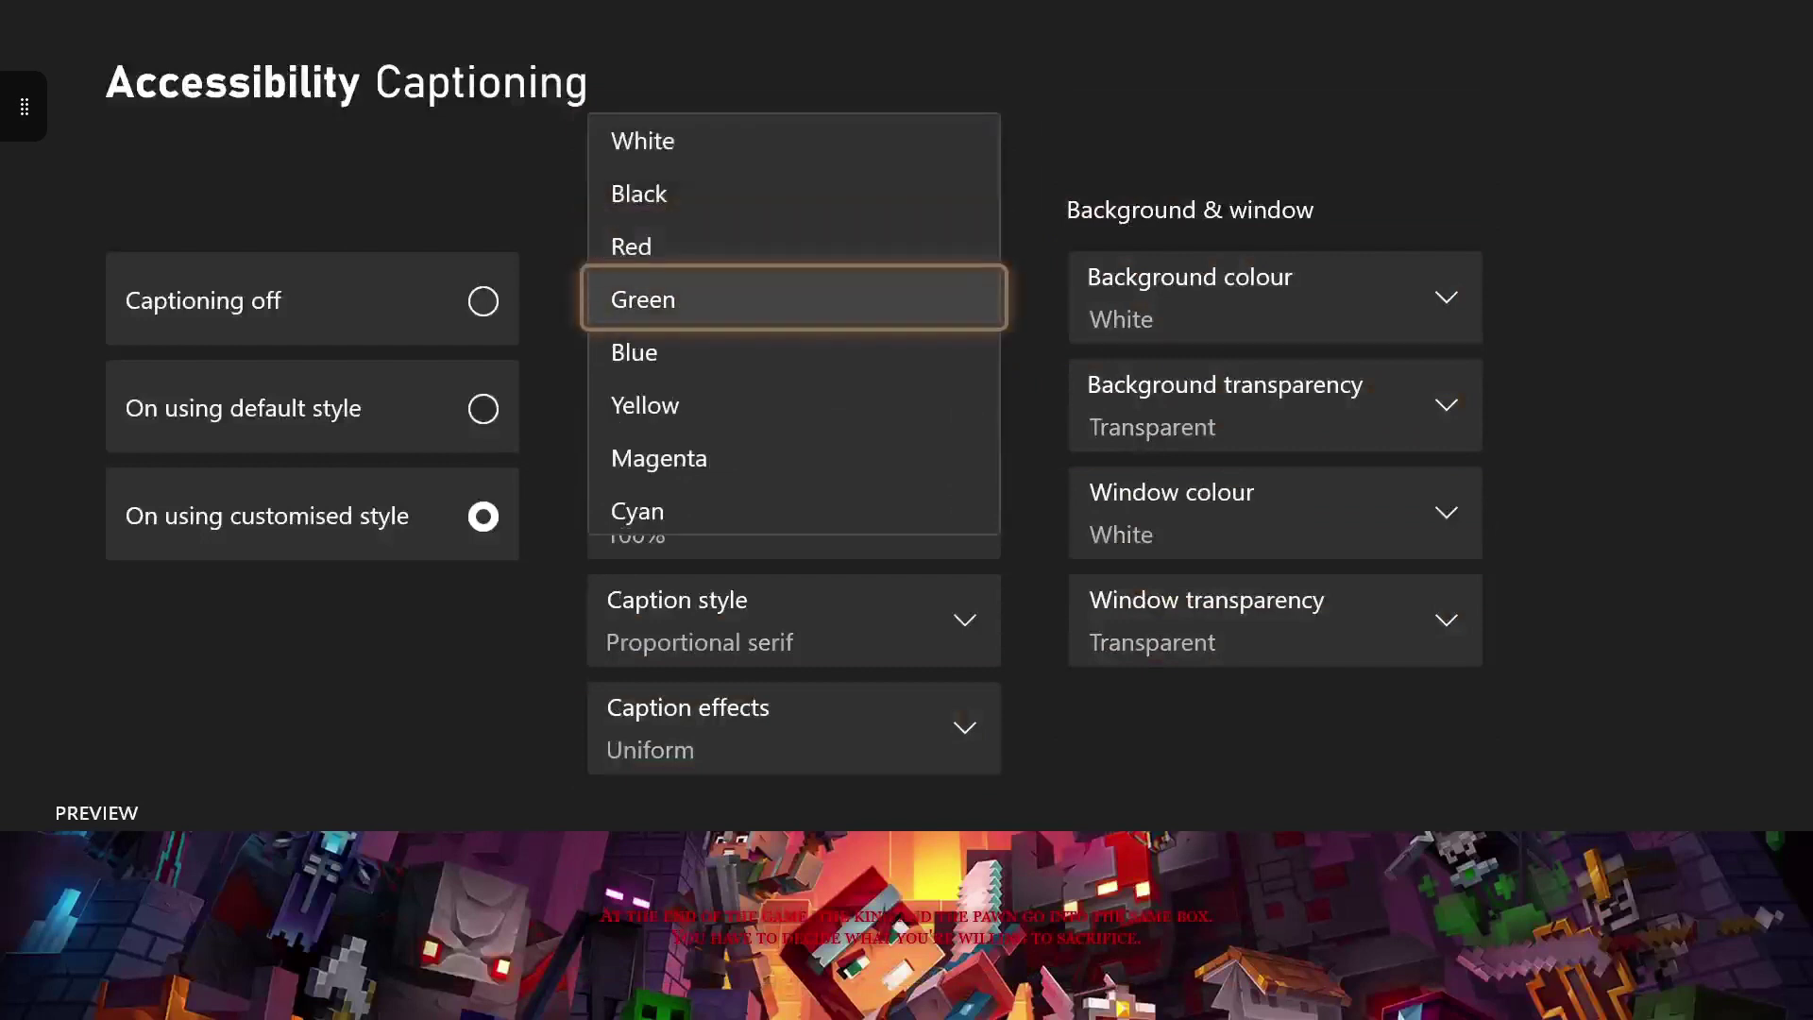
key(Down)
key(Return)
key(Down)
key(Up)
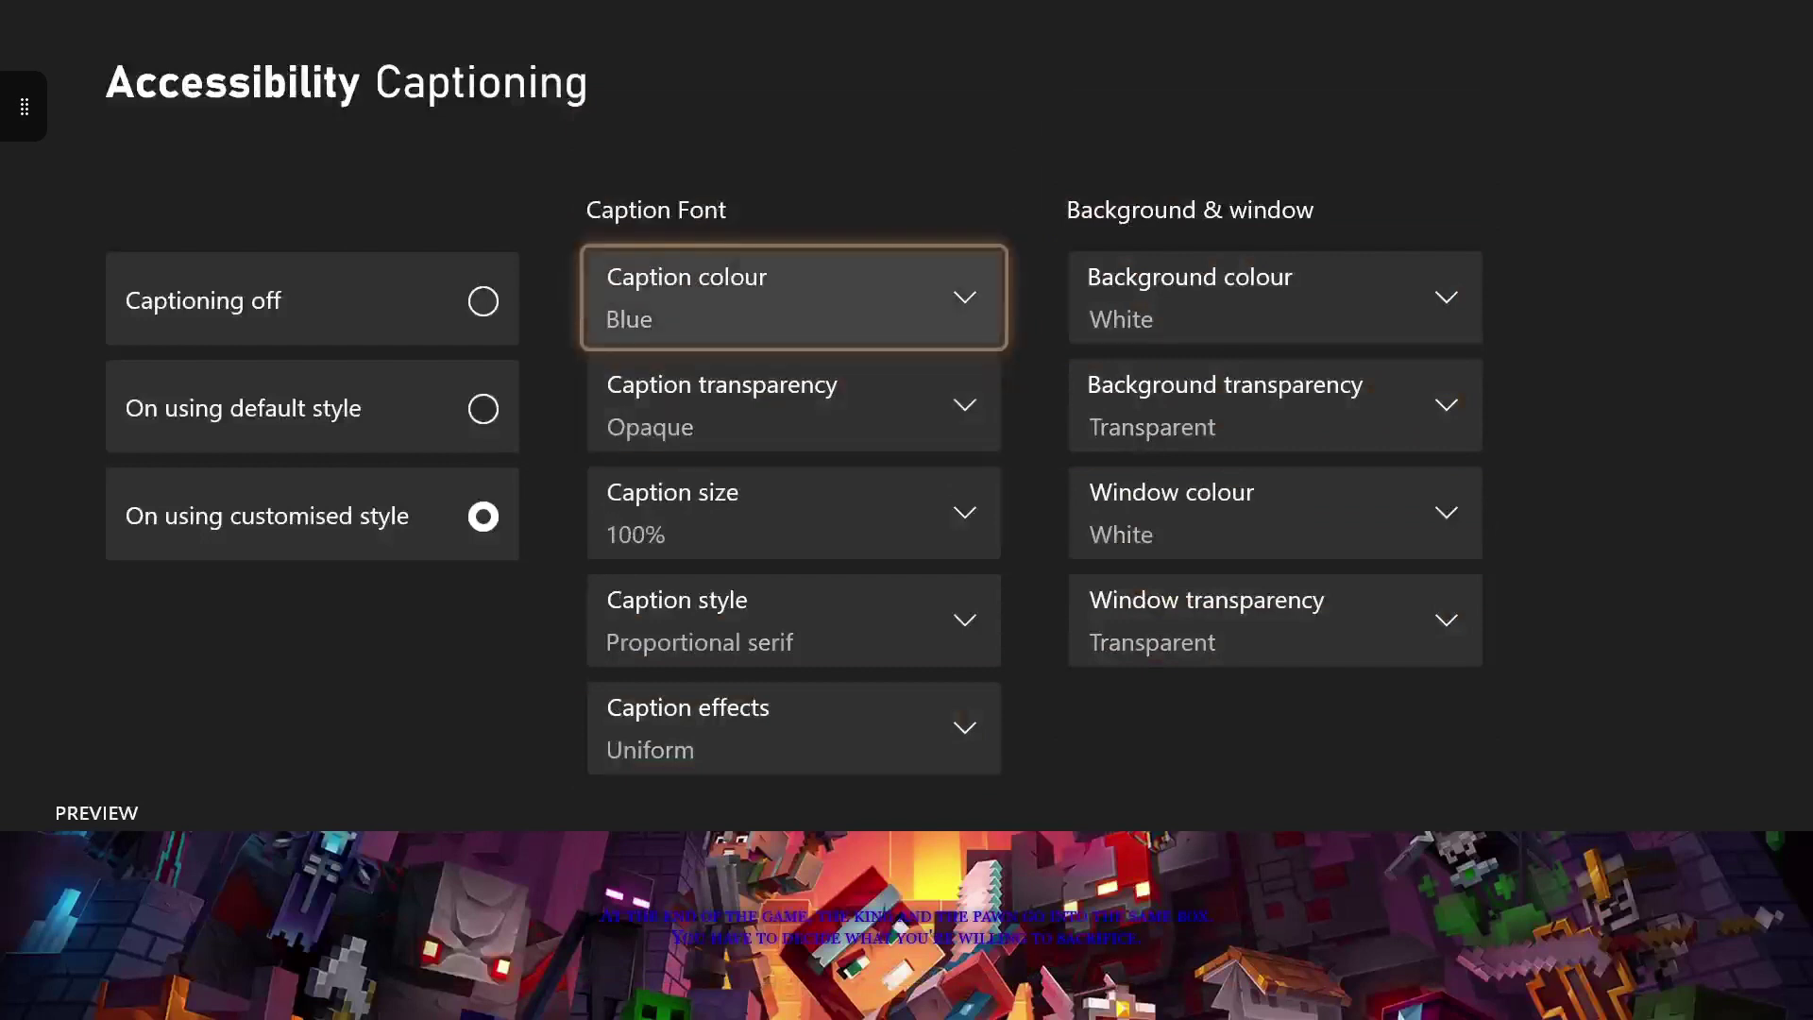
- Set the caption colour to Yellow
key(Return)
key(Down)
key(Return)
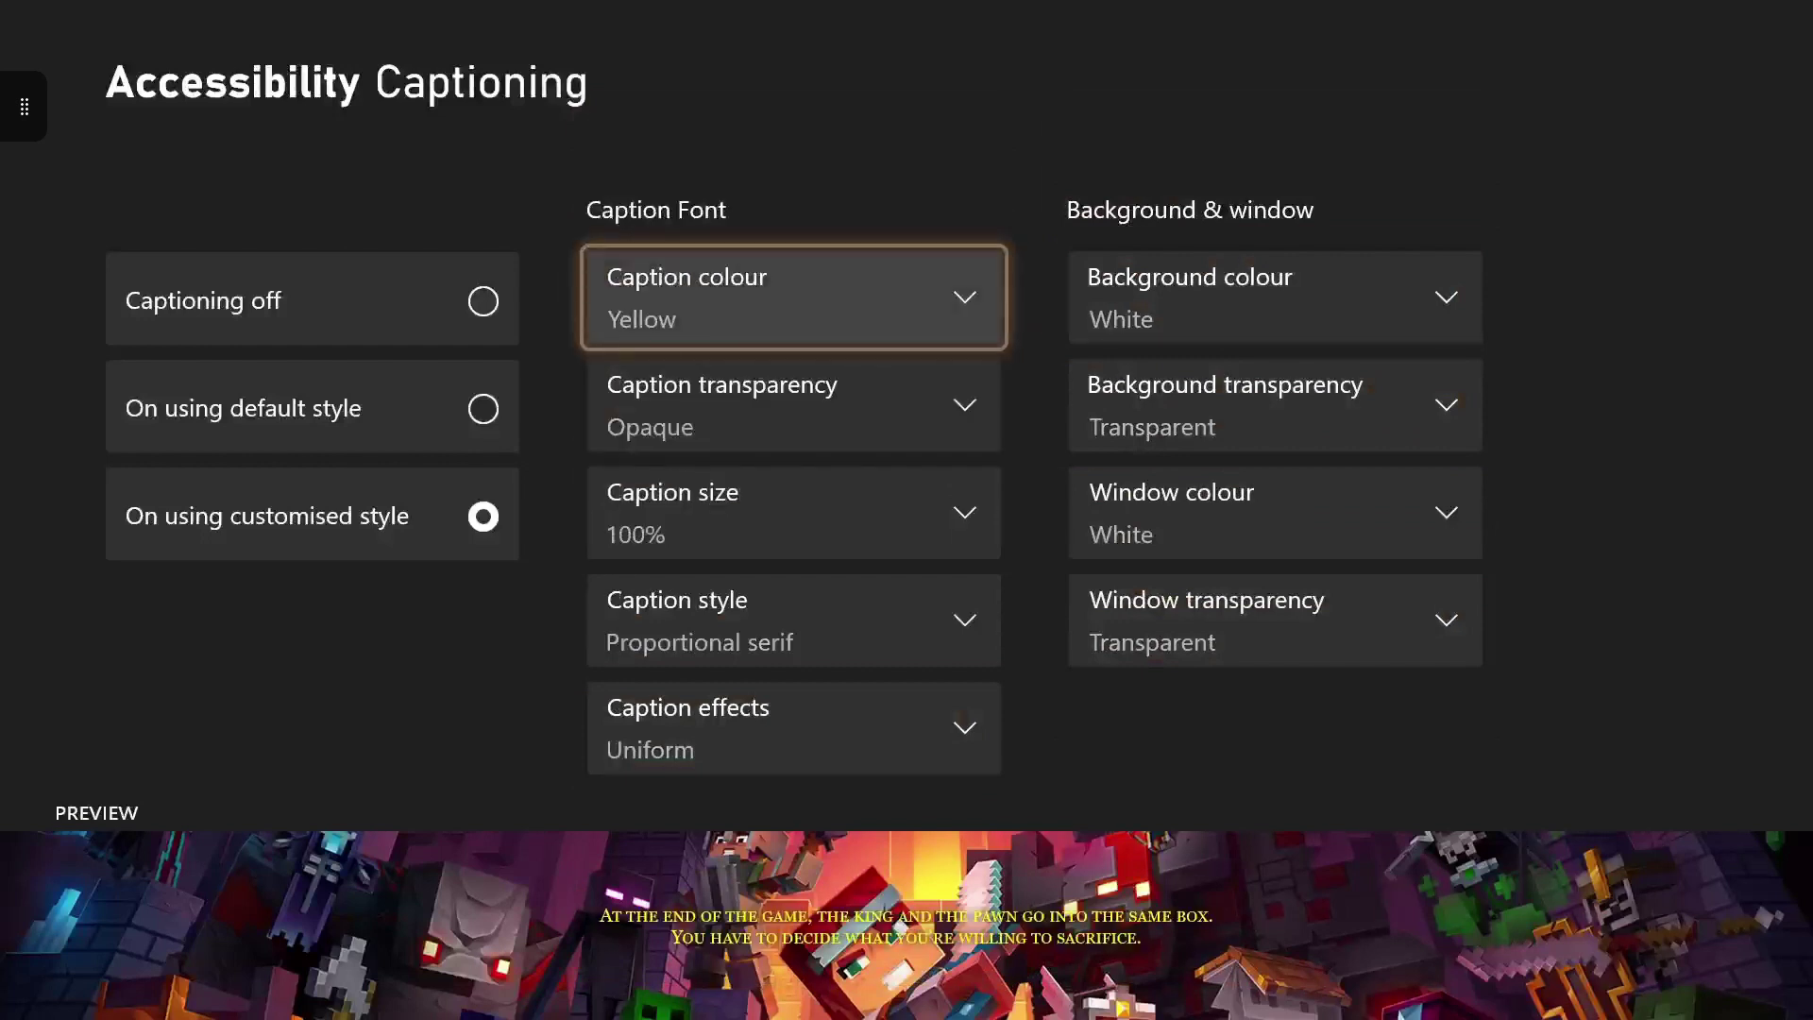
- Set the caption colour to Magenta
key(Return)
key(Down)
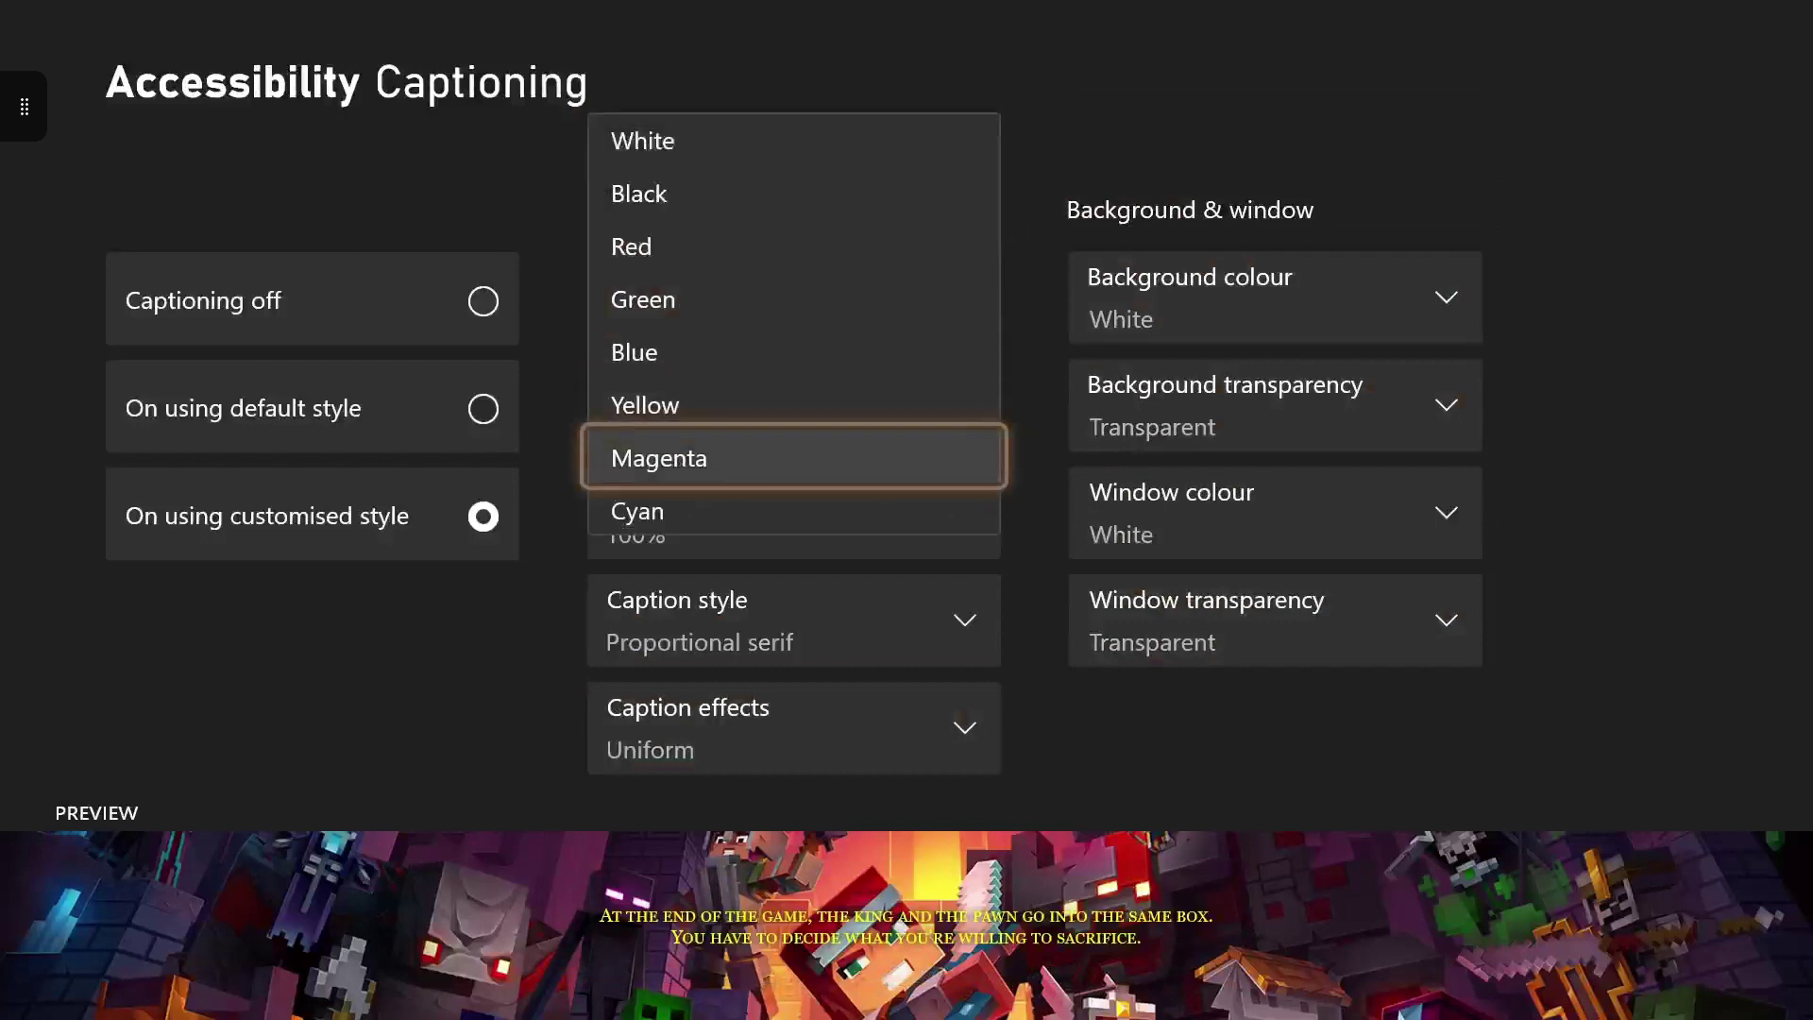
key(Return)
- Set the caption colour to Cyan
key(Return)
key(Down)
key(Return)
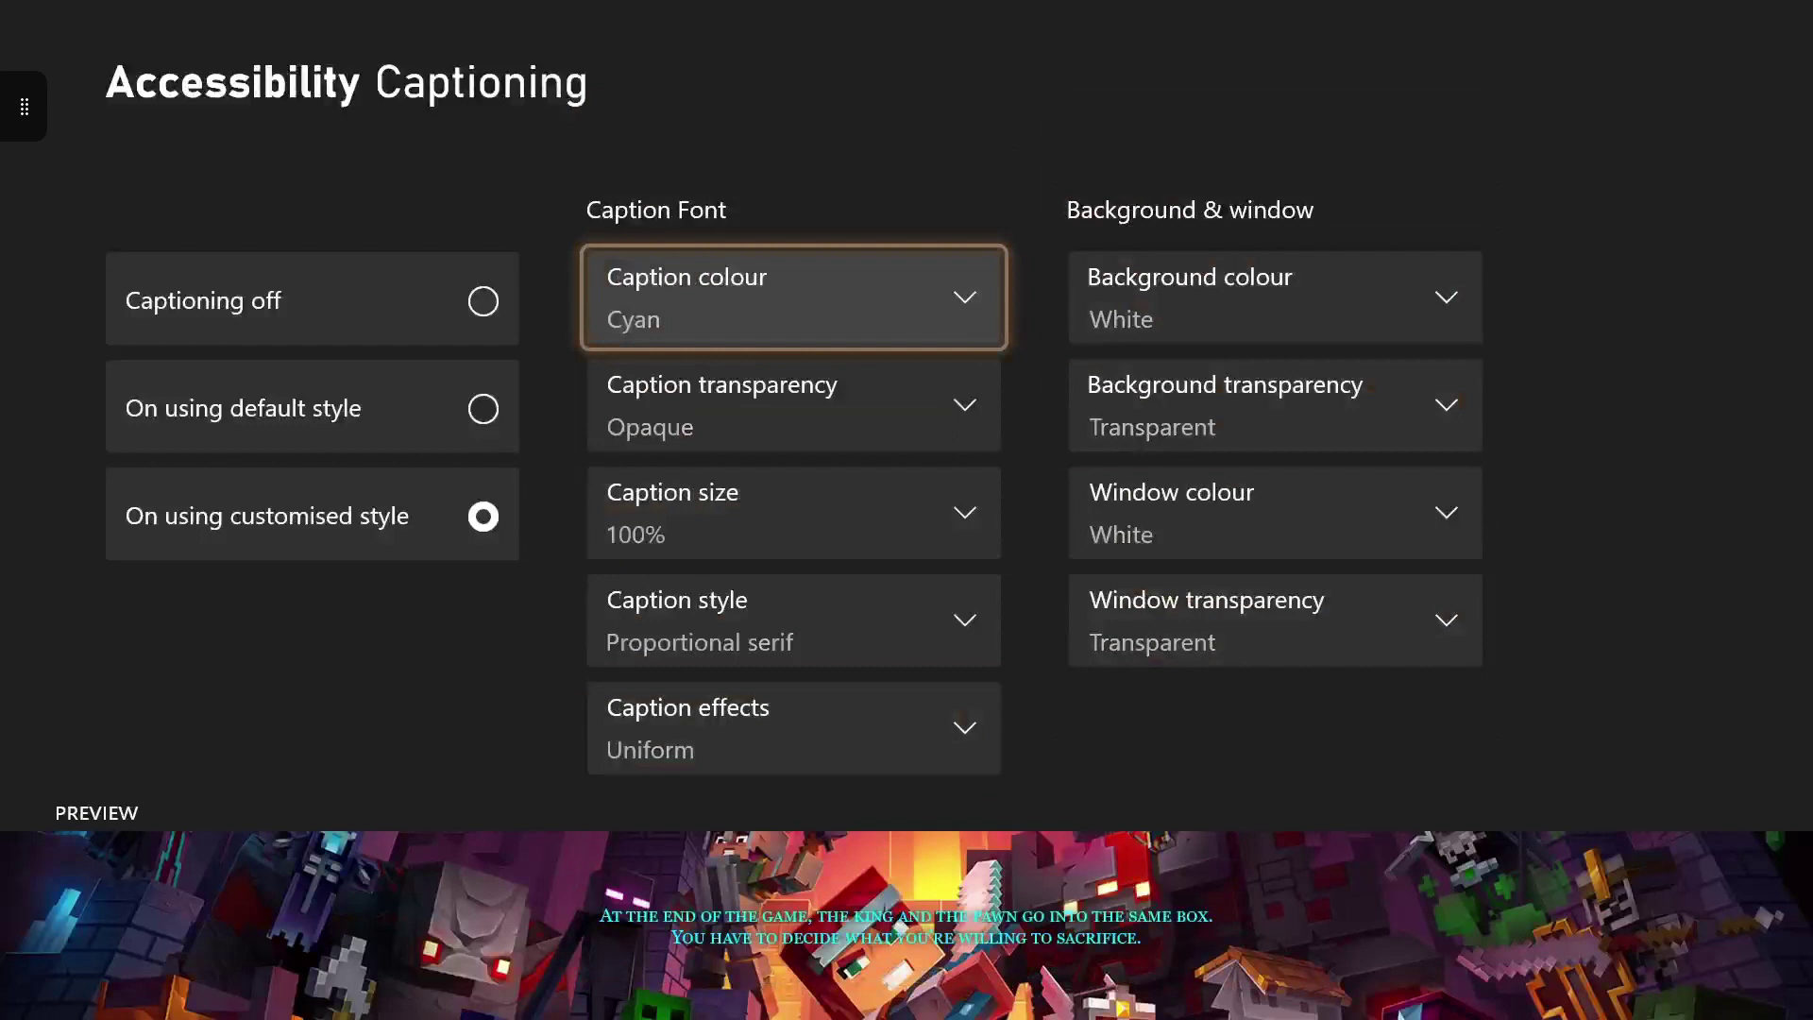
- Set the caption colour to Black
key(Return)
key(Up)
key(Up)
key(Up)
key(Up)
key(Up)
key(Up)
key(Up)
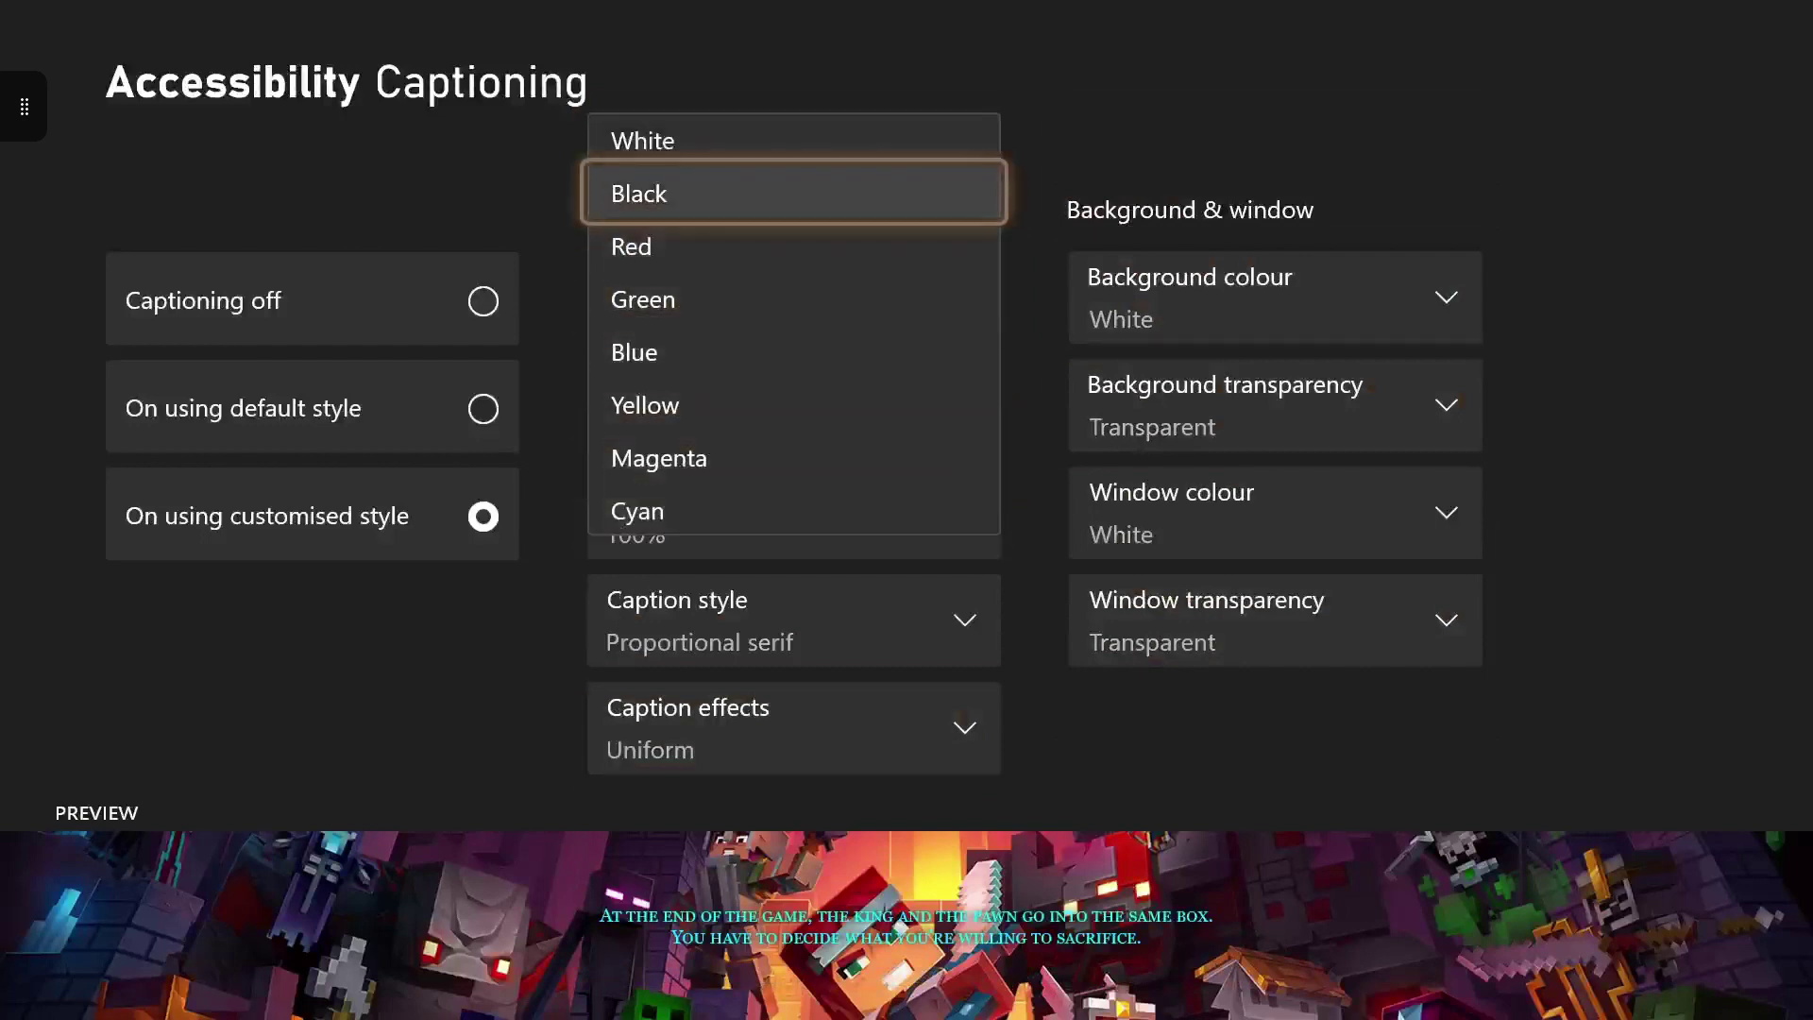
key(Down)
key(Return)
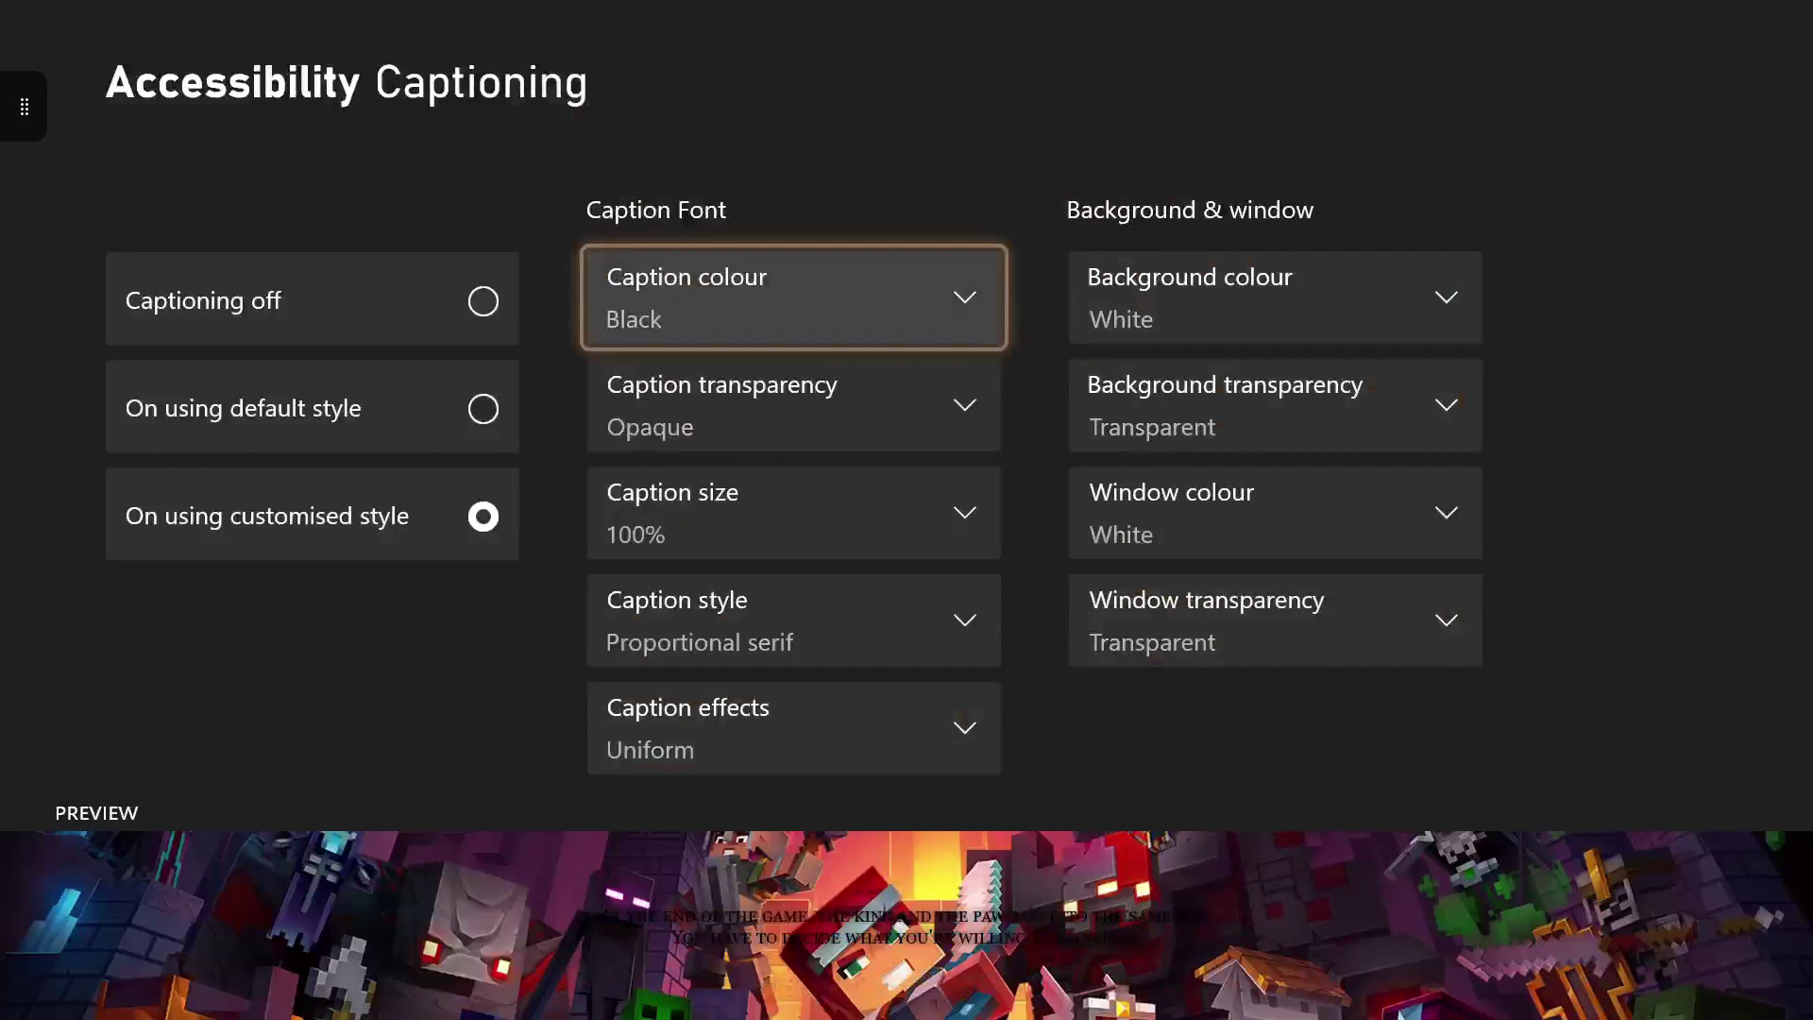
- Set the caption colour to White and return to the console's Home screen
key(Return)
key(Up)
key(Return)
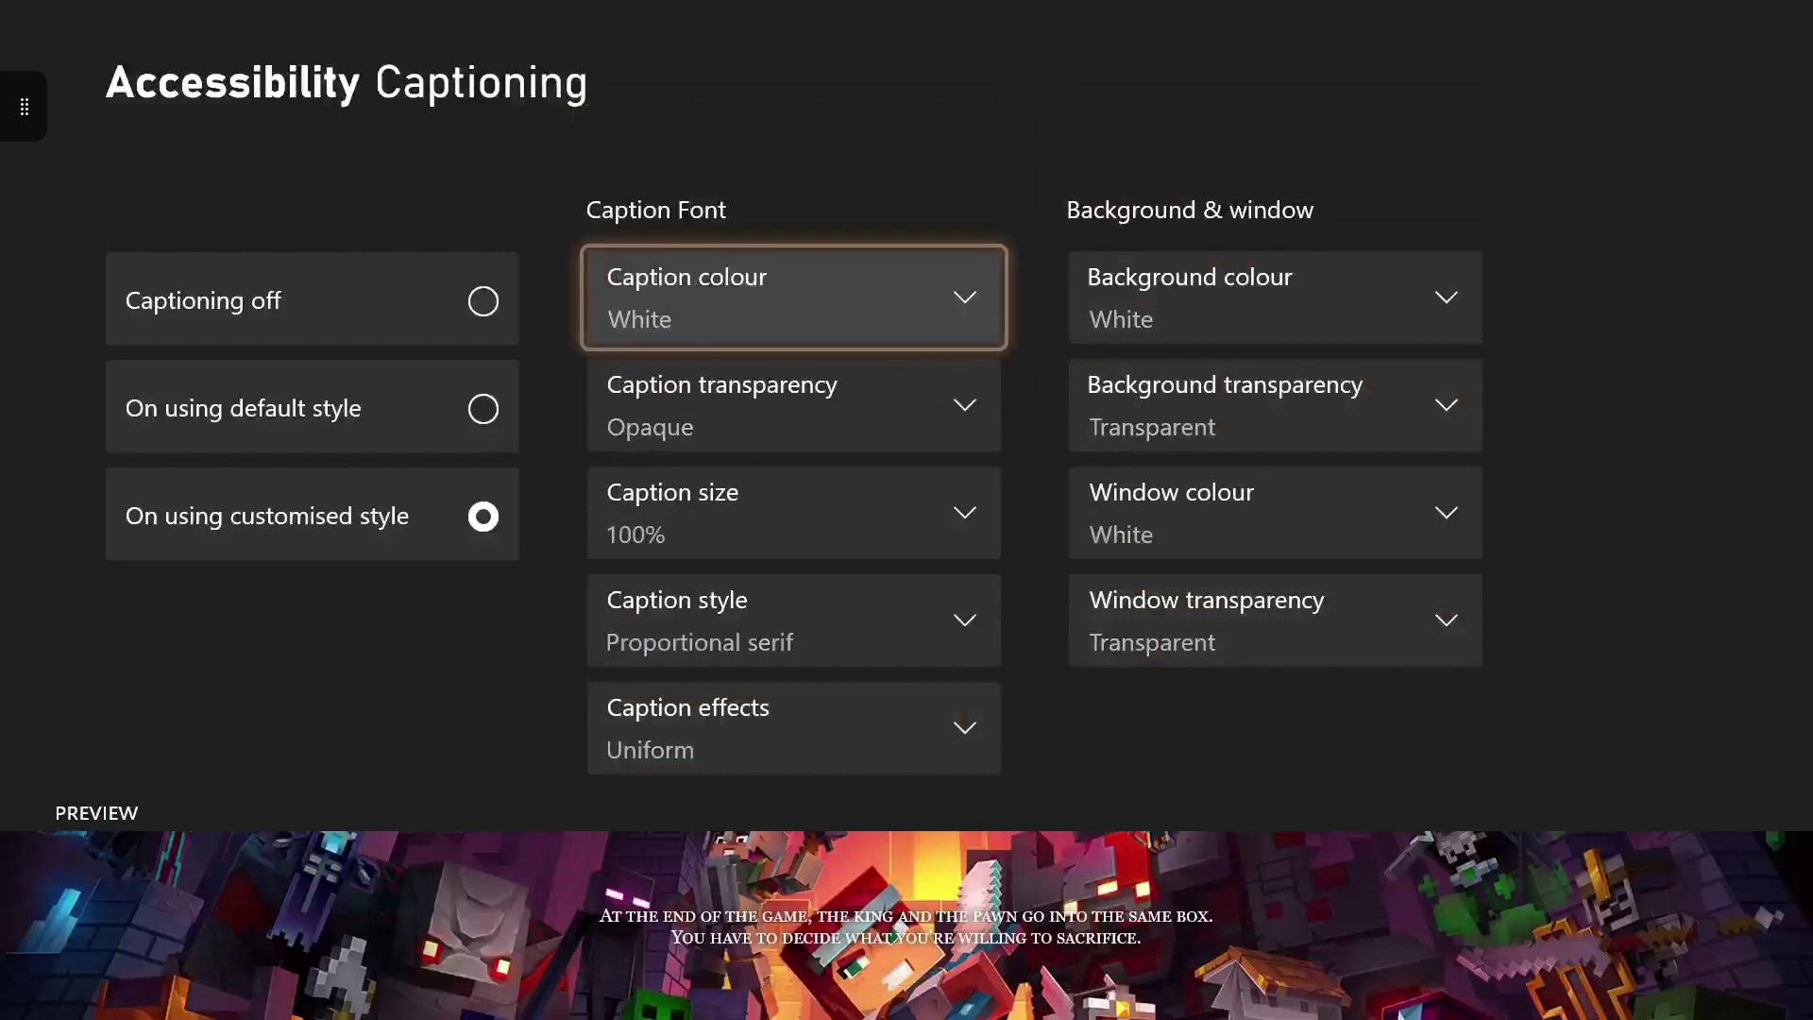
key(super)
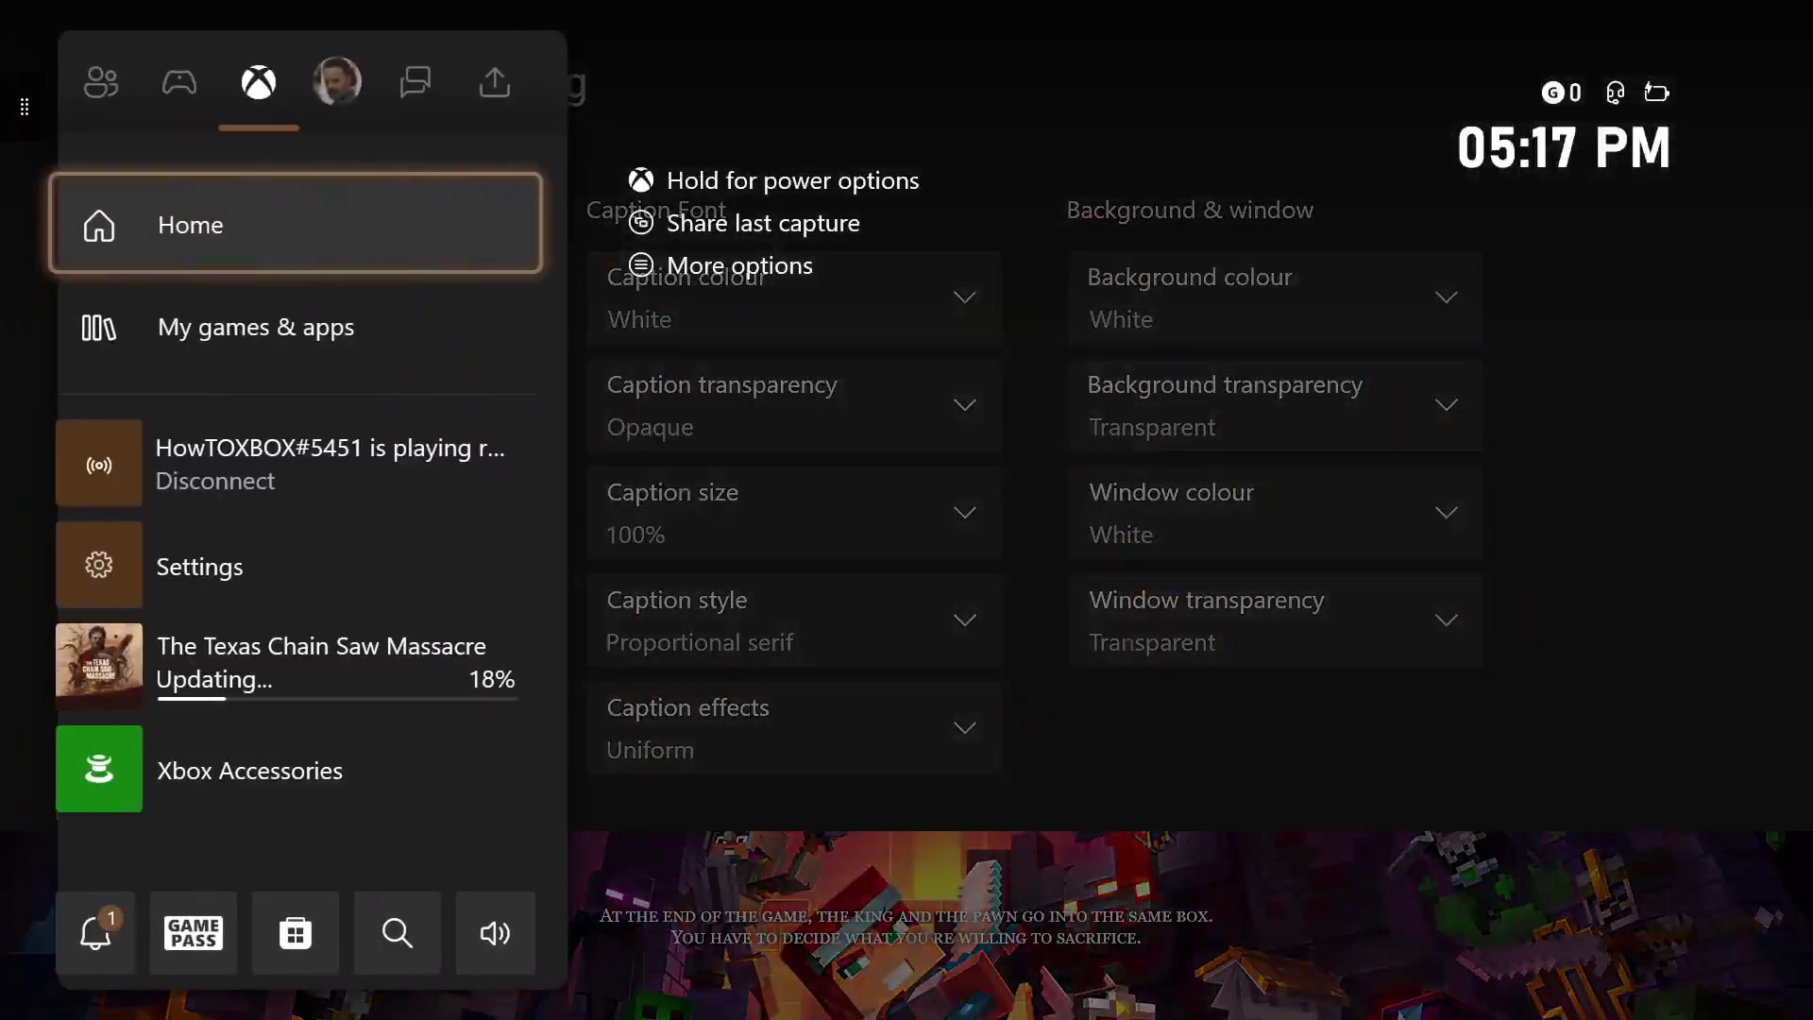
key(Return)
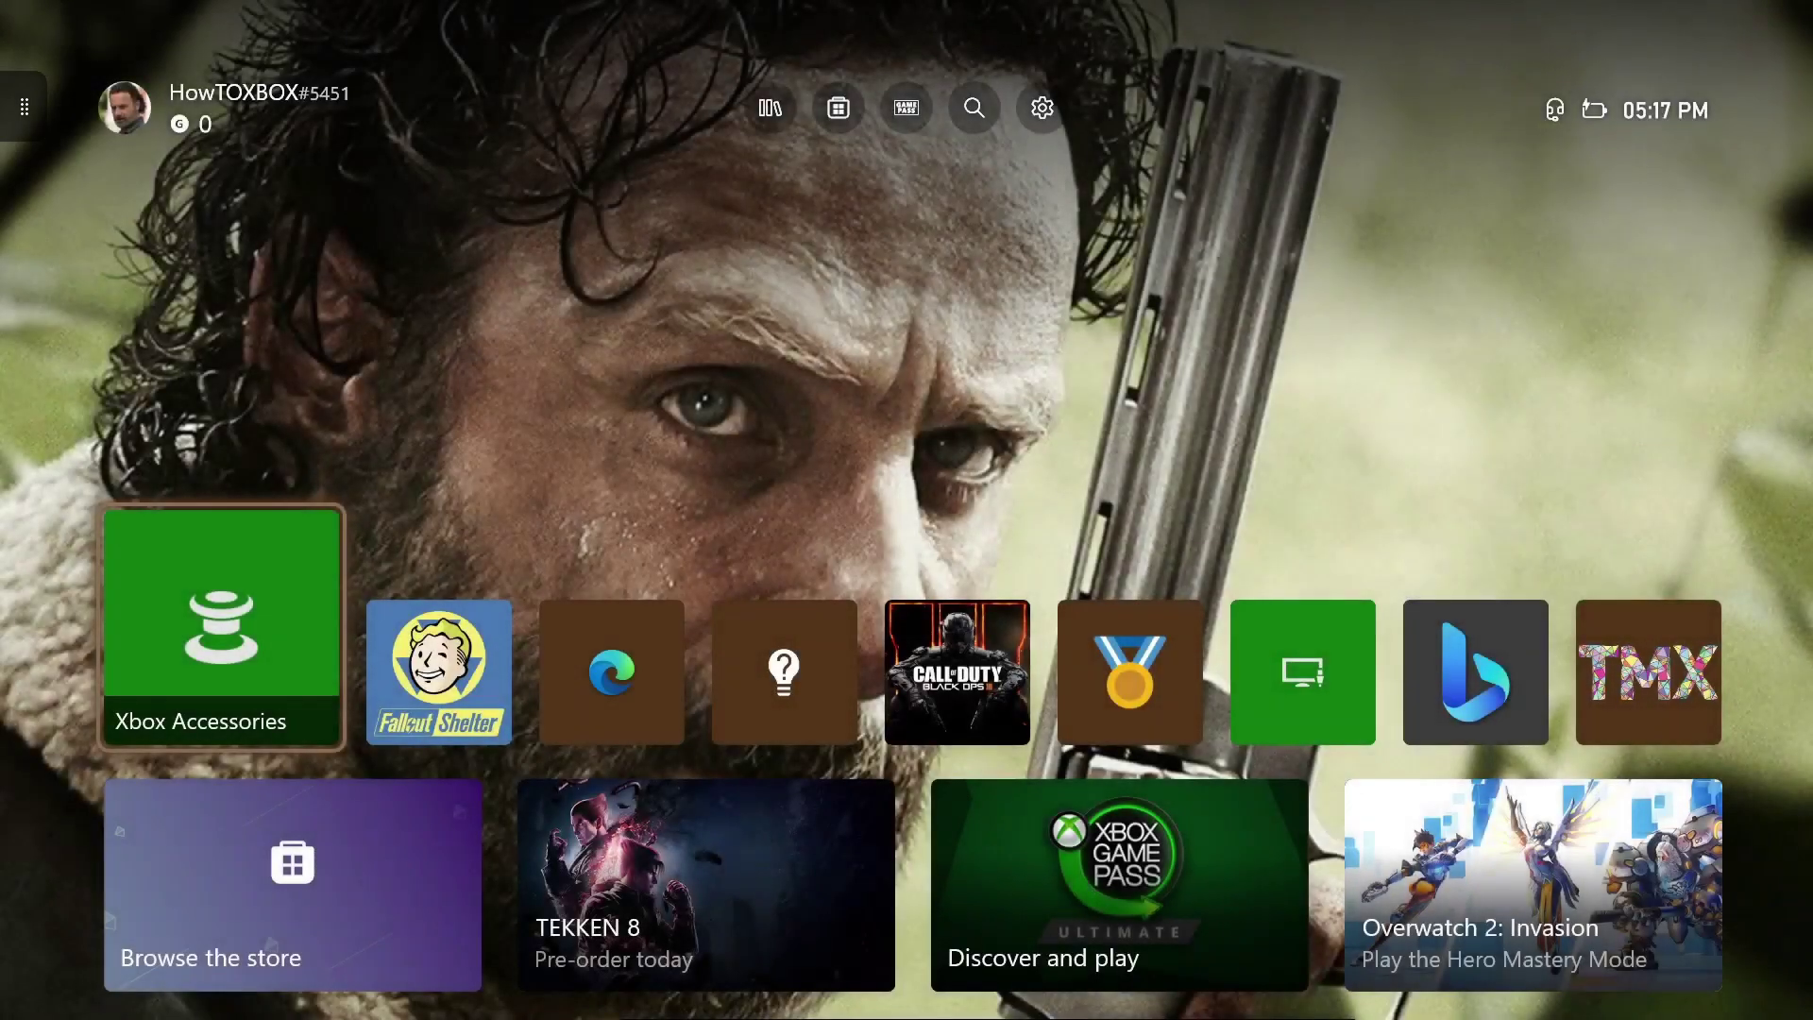